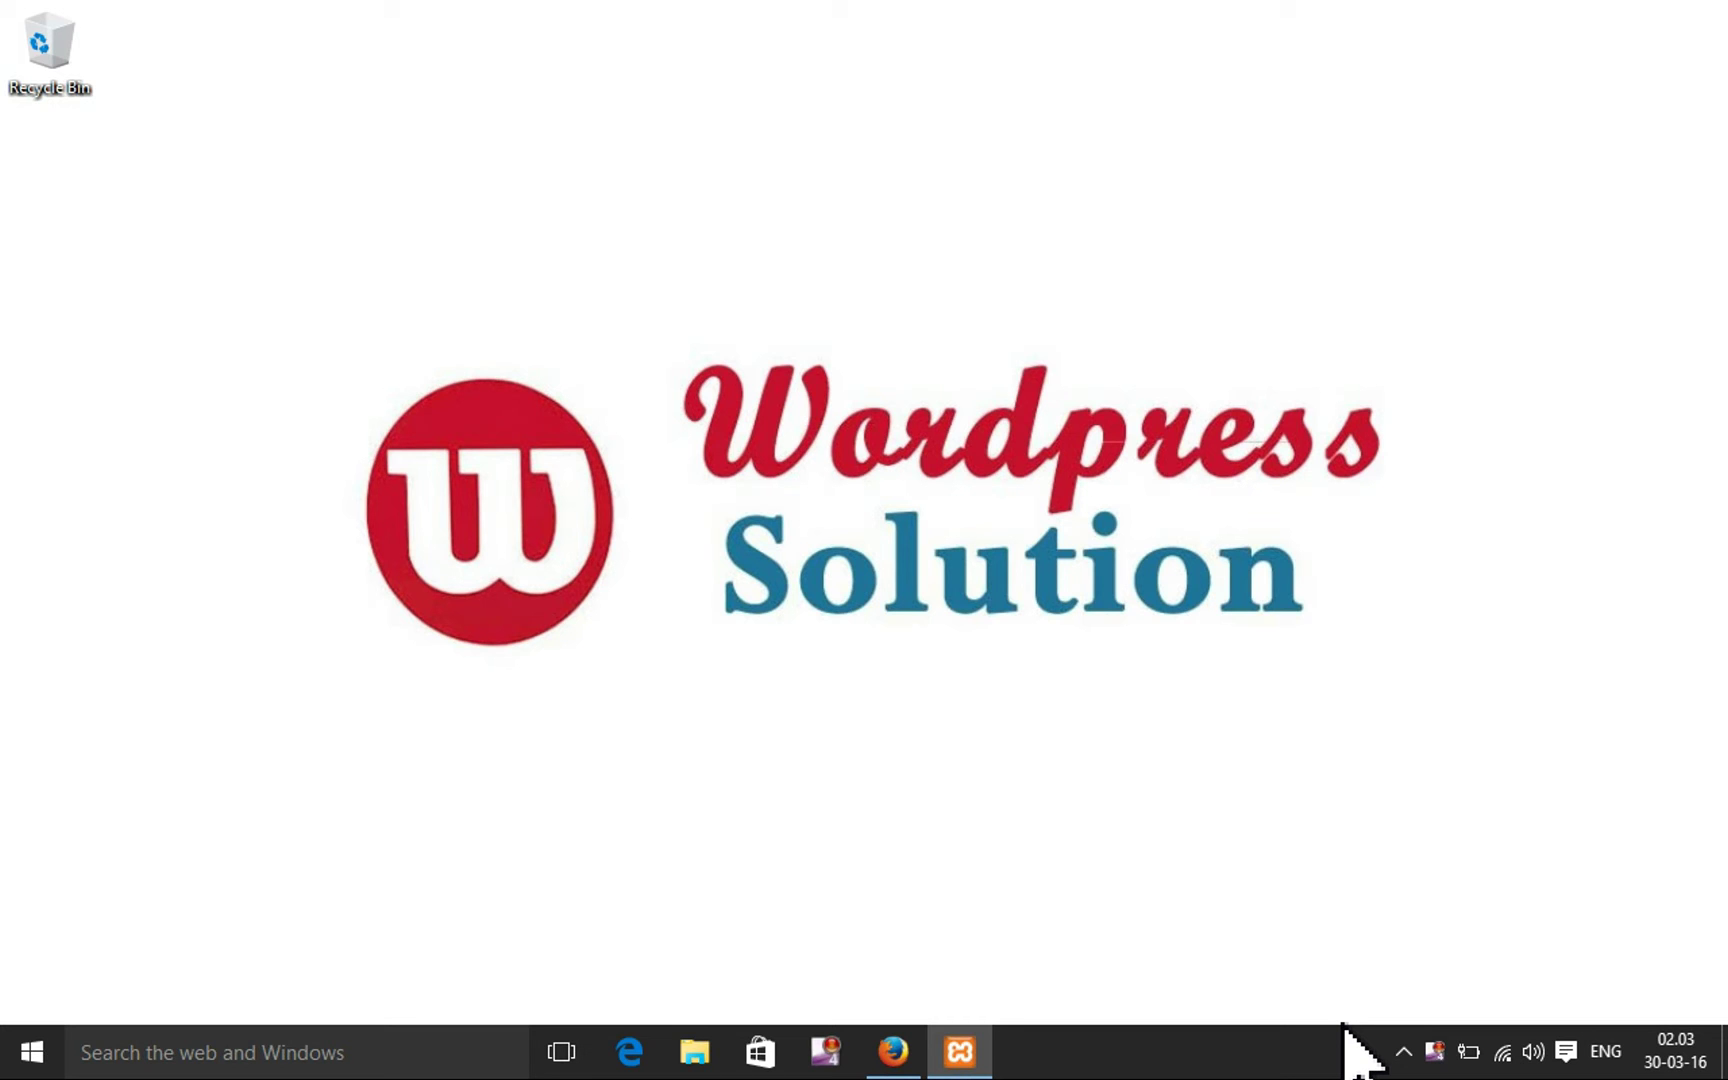
Bring the Firefox window with the WordPress Dashboard to the front and maximise it
left_click(893, 1050)
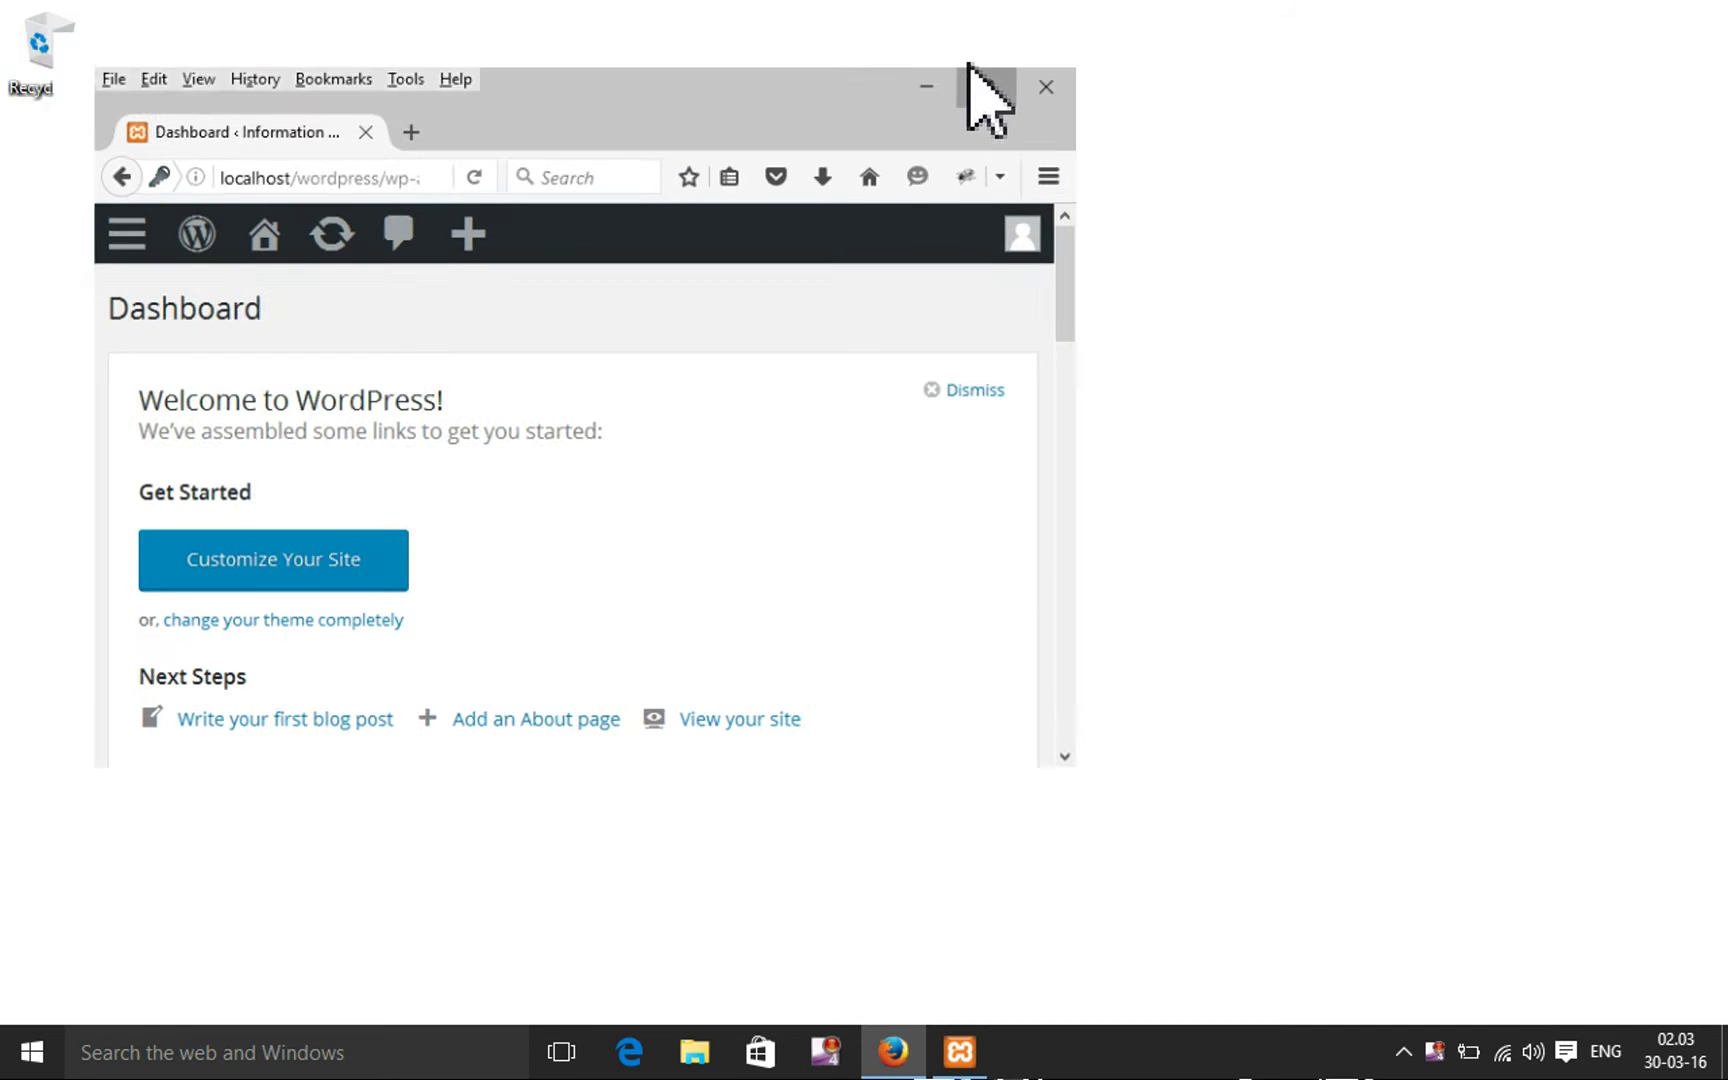
left_click(966, 58)
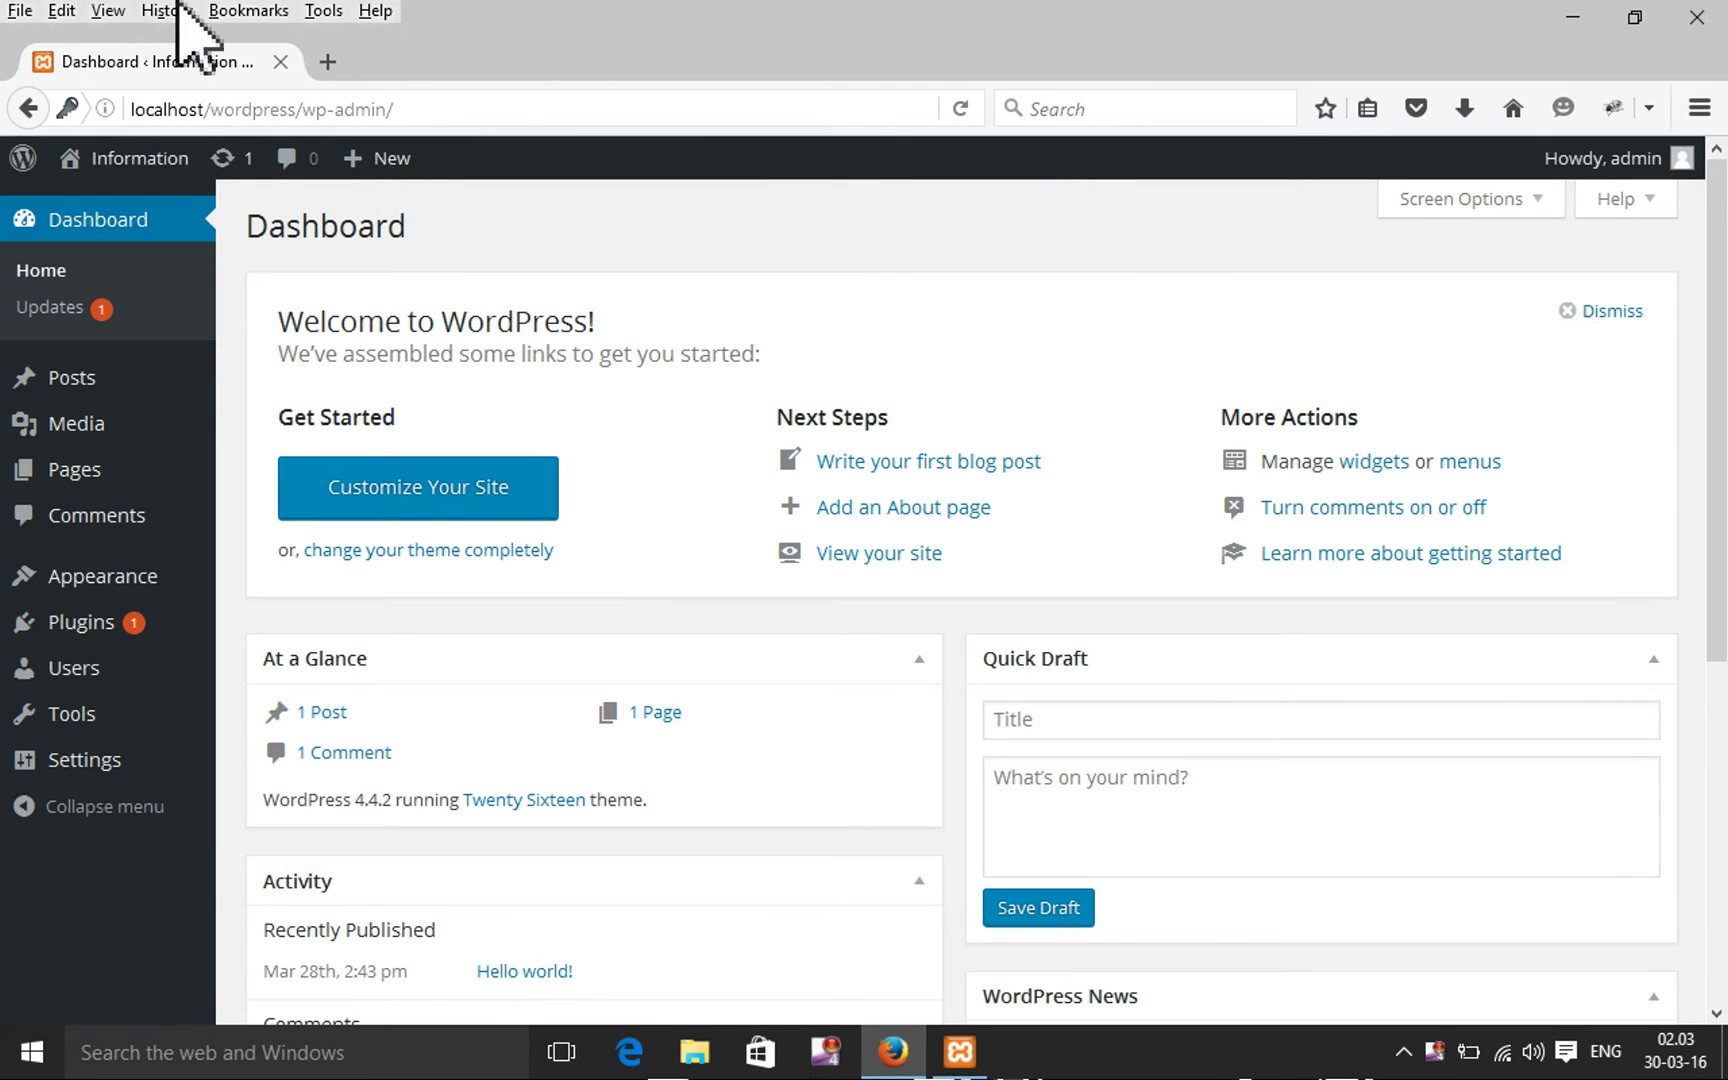
Copy the new post's 'post one' title and paste it repeatedly into the body
left_click_drag(309, 109, 560, 250)
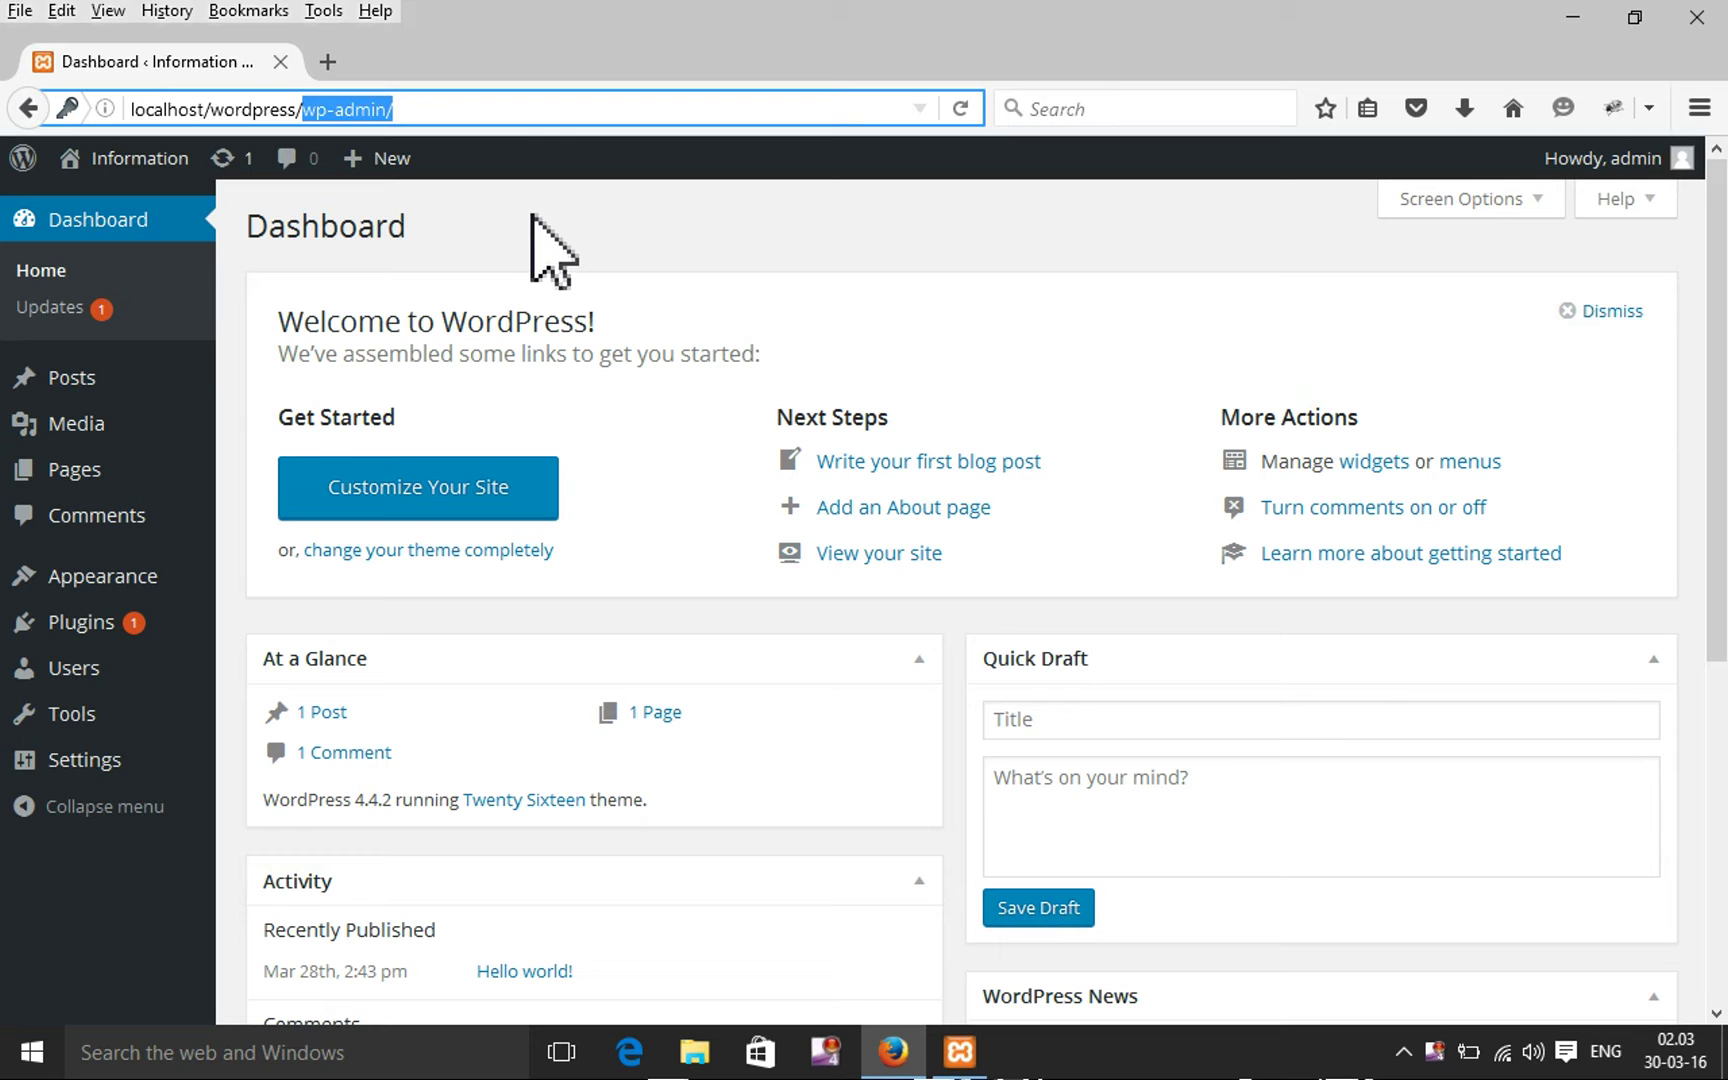
left_click(560, 250)
mouse_move(106, 372)
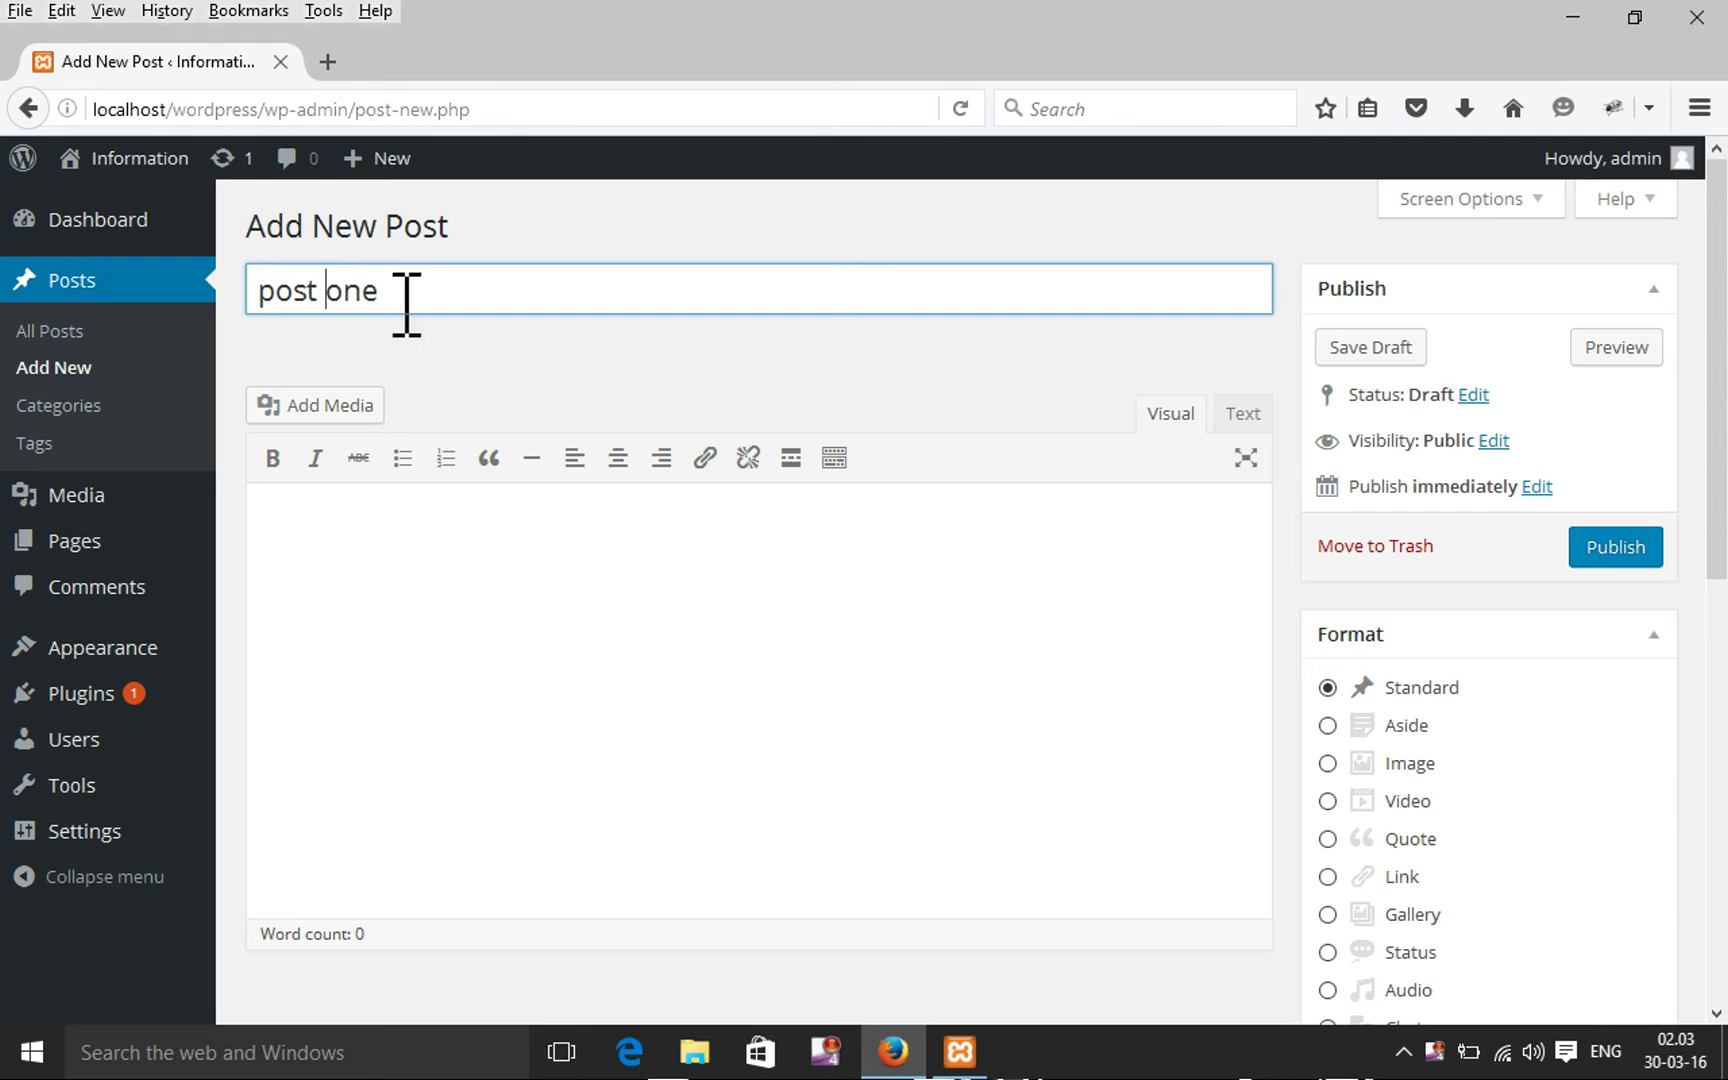
left_click_drag(406, 298, 271, 291)
left_click(568, 561)
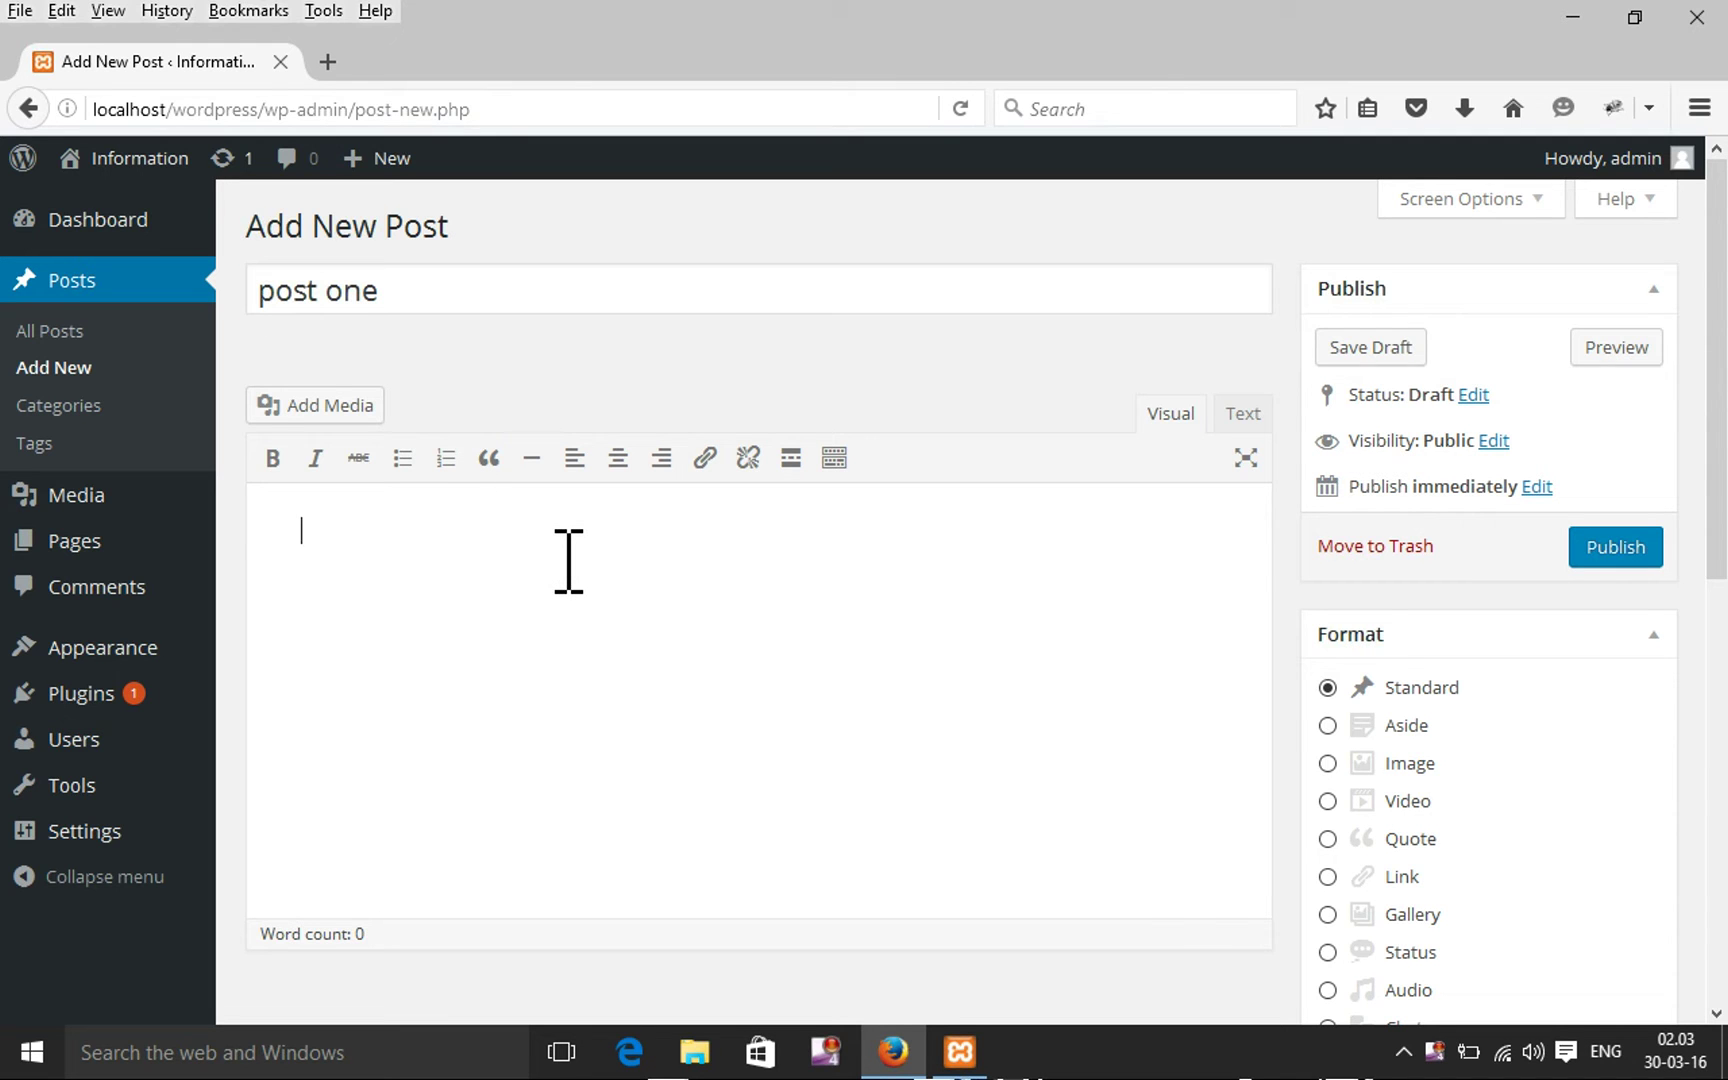
key("ctrl+v")
key("ctrl+v")
key("ctrl+v")
key("ctrl+v")
key("ctrl+v")
key("ctrl+v")
key("ctrl+v")
key("ctrl+v")
key("ctrl+v")
key("ctrl+v")
key("ctrl+v")
key("ctrl+v")
key("ctrl+v")
key("ctrl+v")
key("ctrl+v")
key("ctrl+v")
key("ctrl+v")
key("ctrl+v")
key("ctrl+v")
key("ctrl+v")
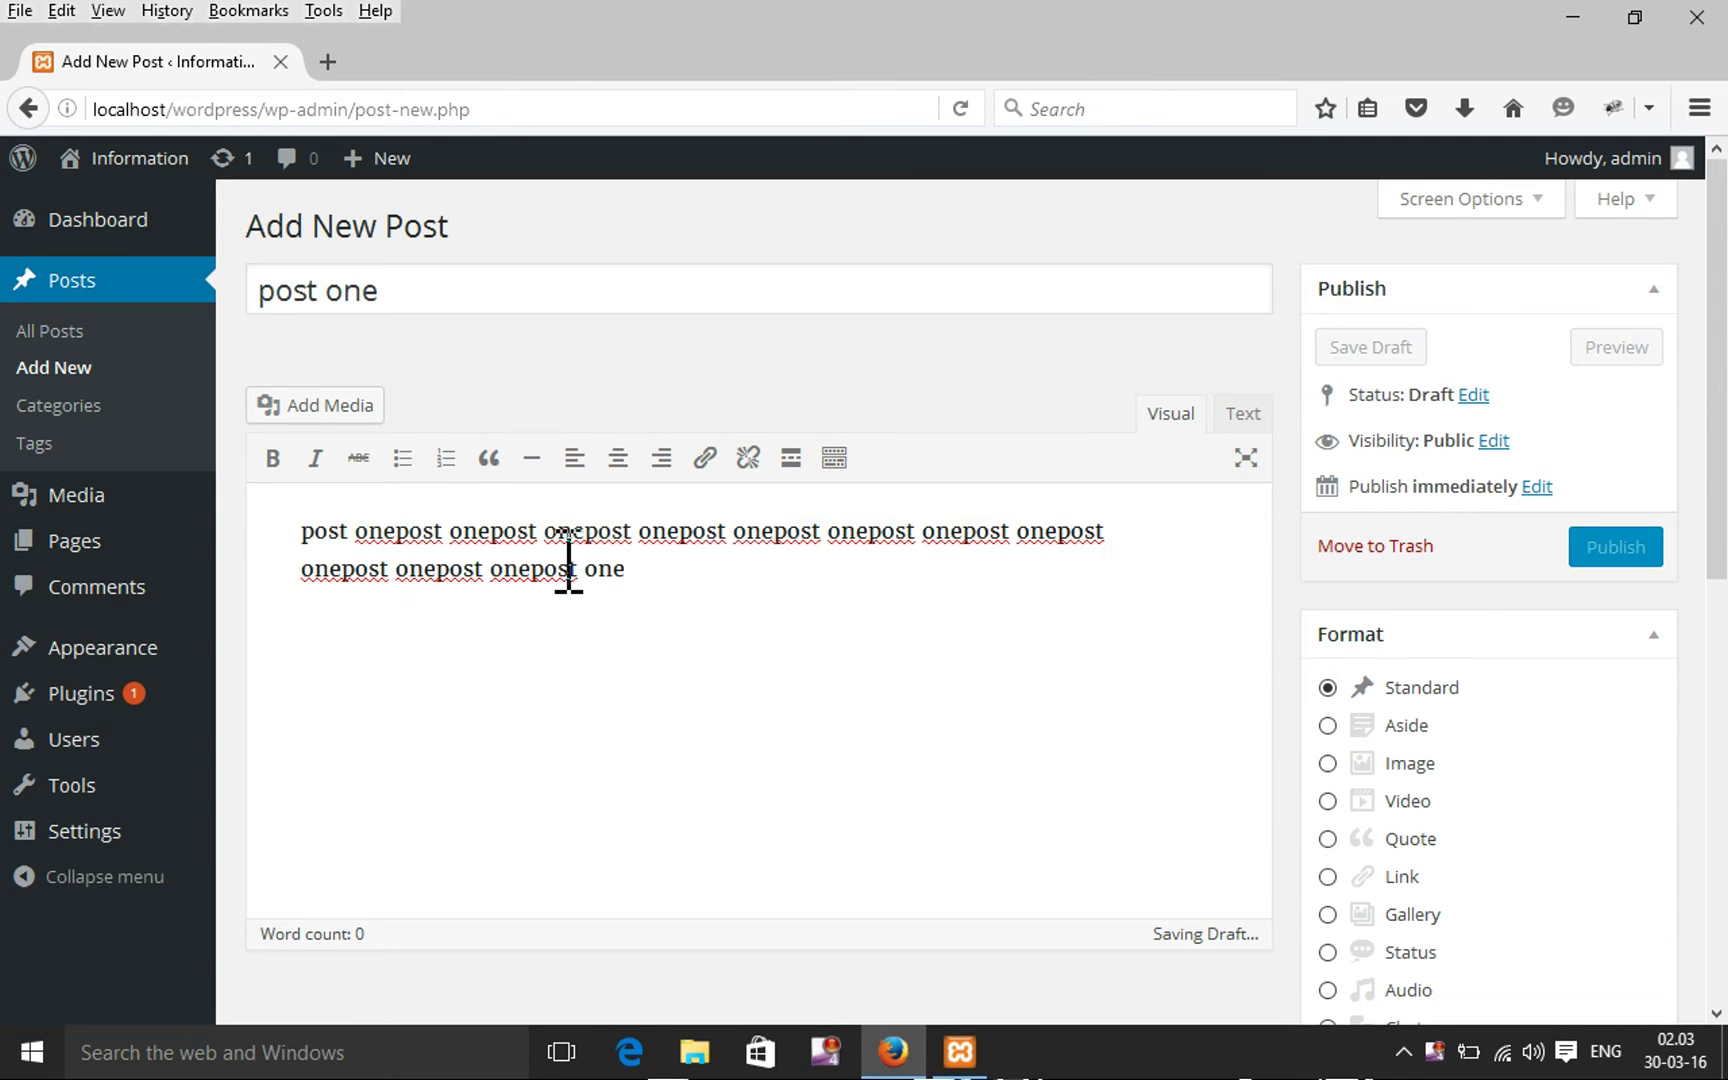
Start an Add Media upload and browse drive D, checking the Pictures folders
left_click(307, 418)
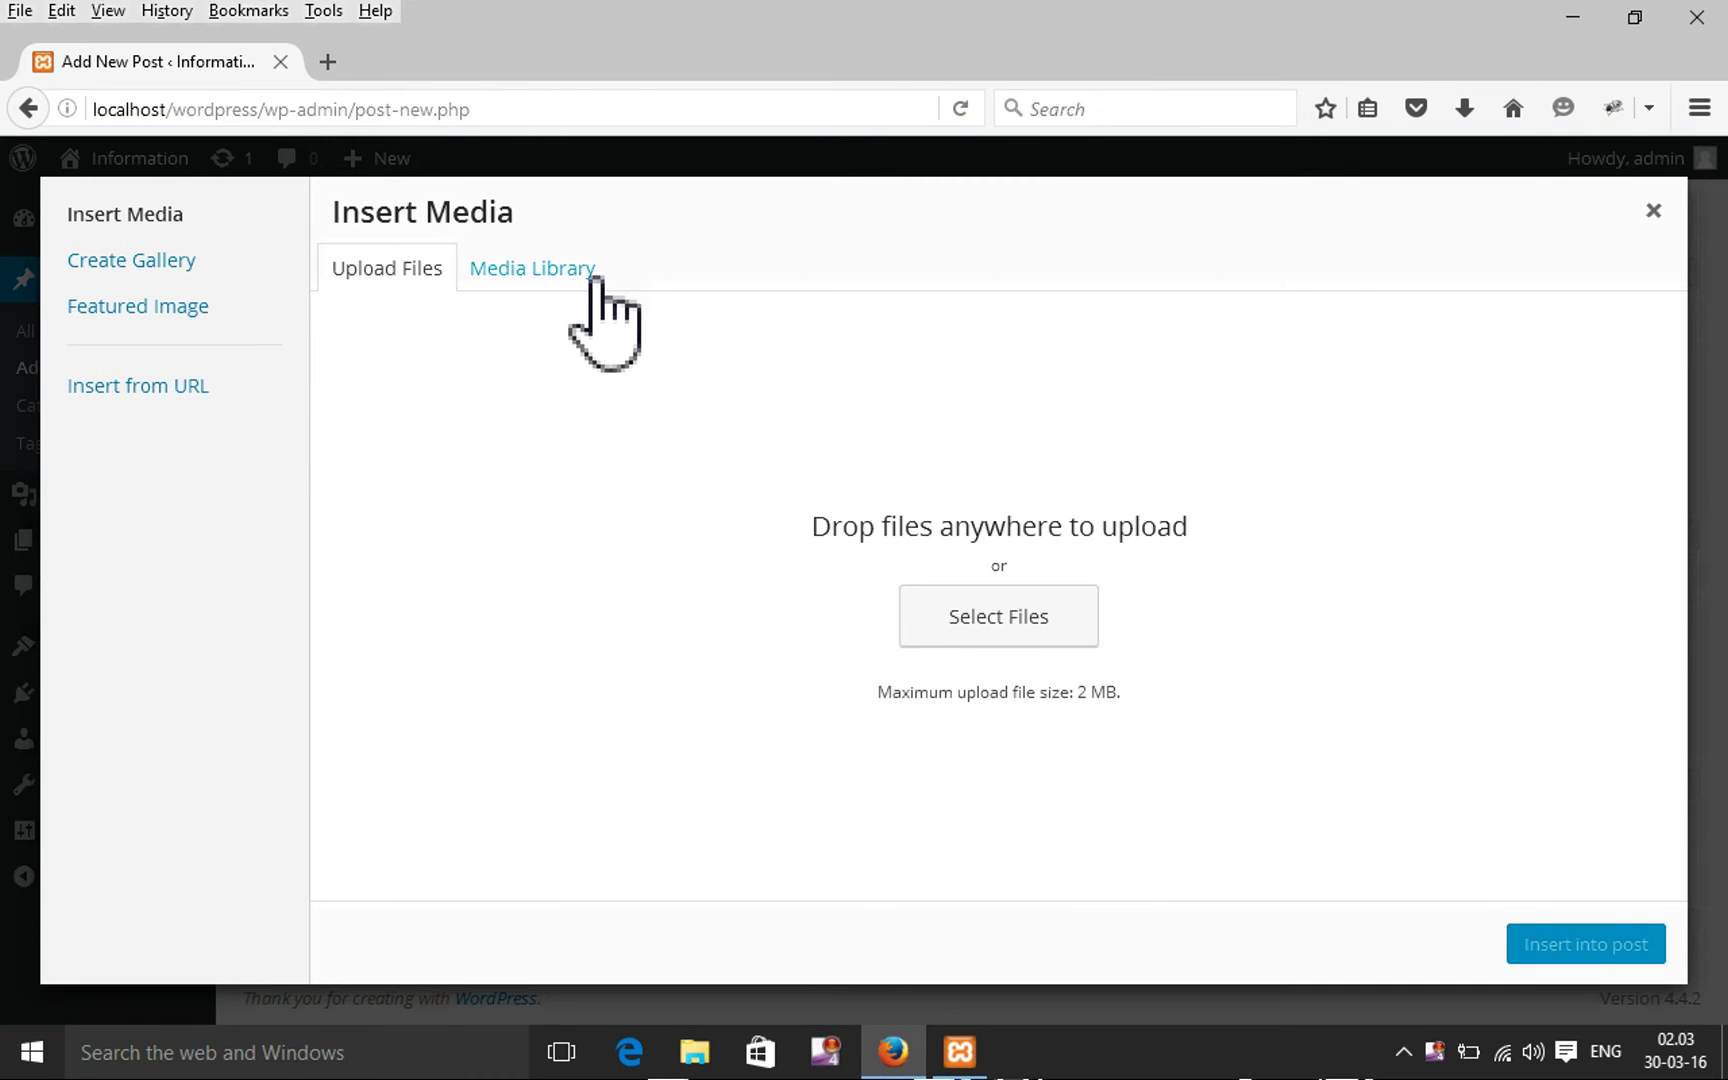
left_click(986, 626)
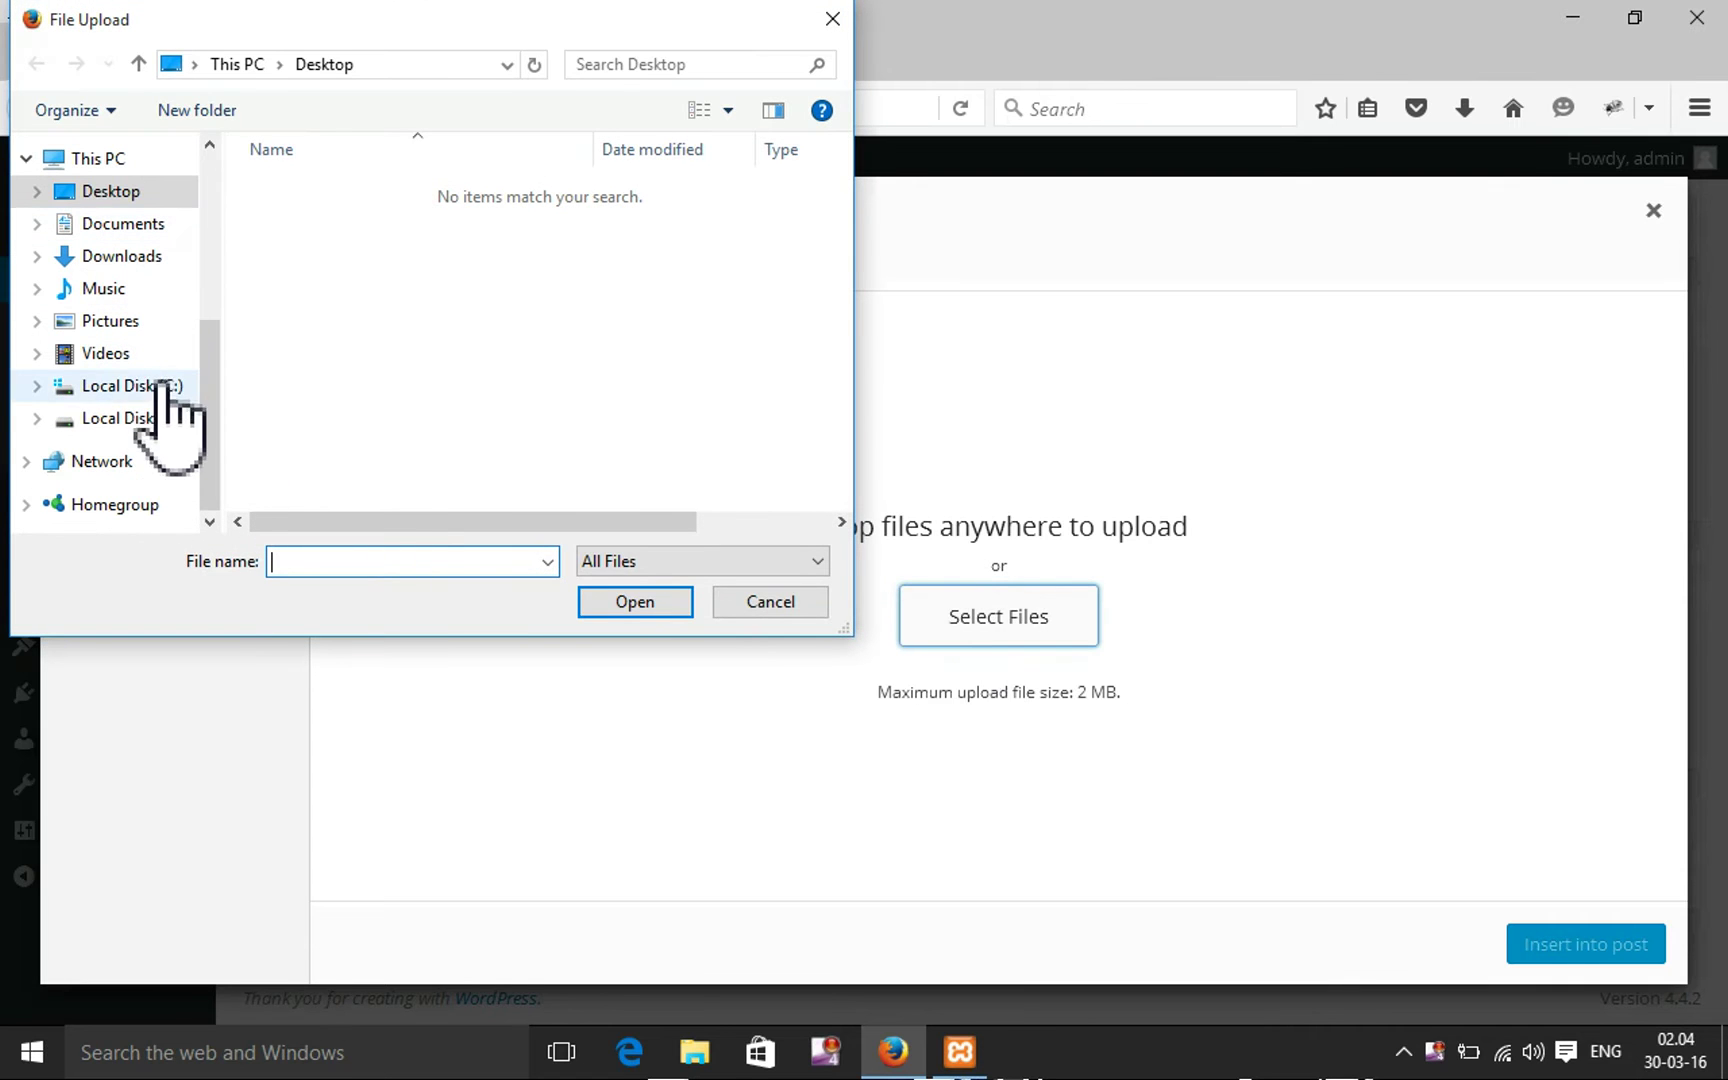
left_click(162, 418)
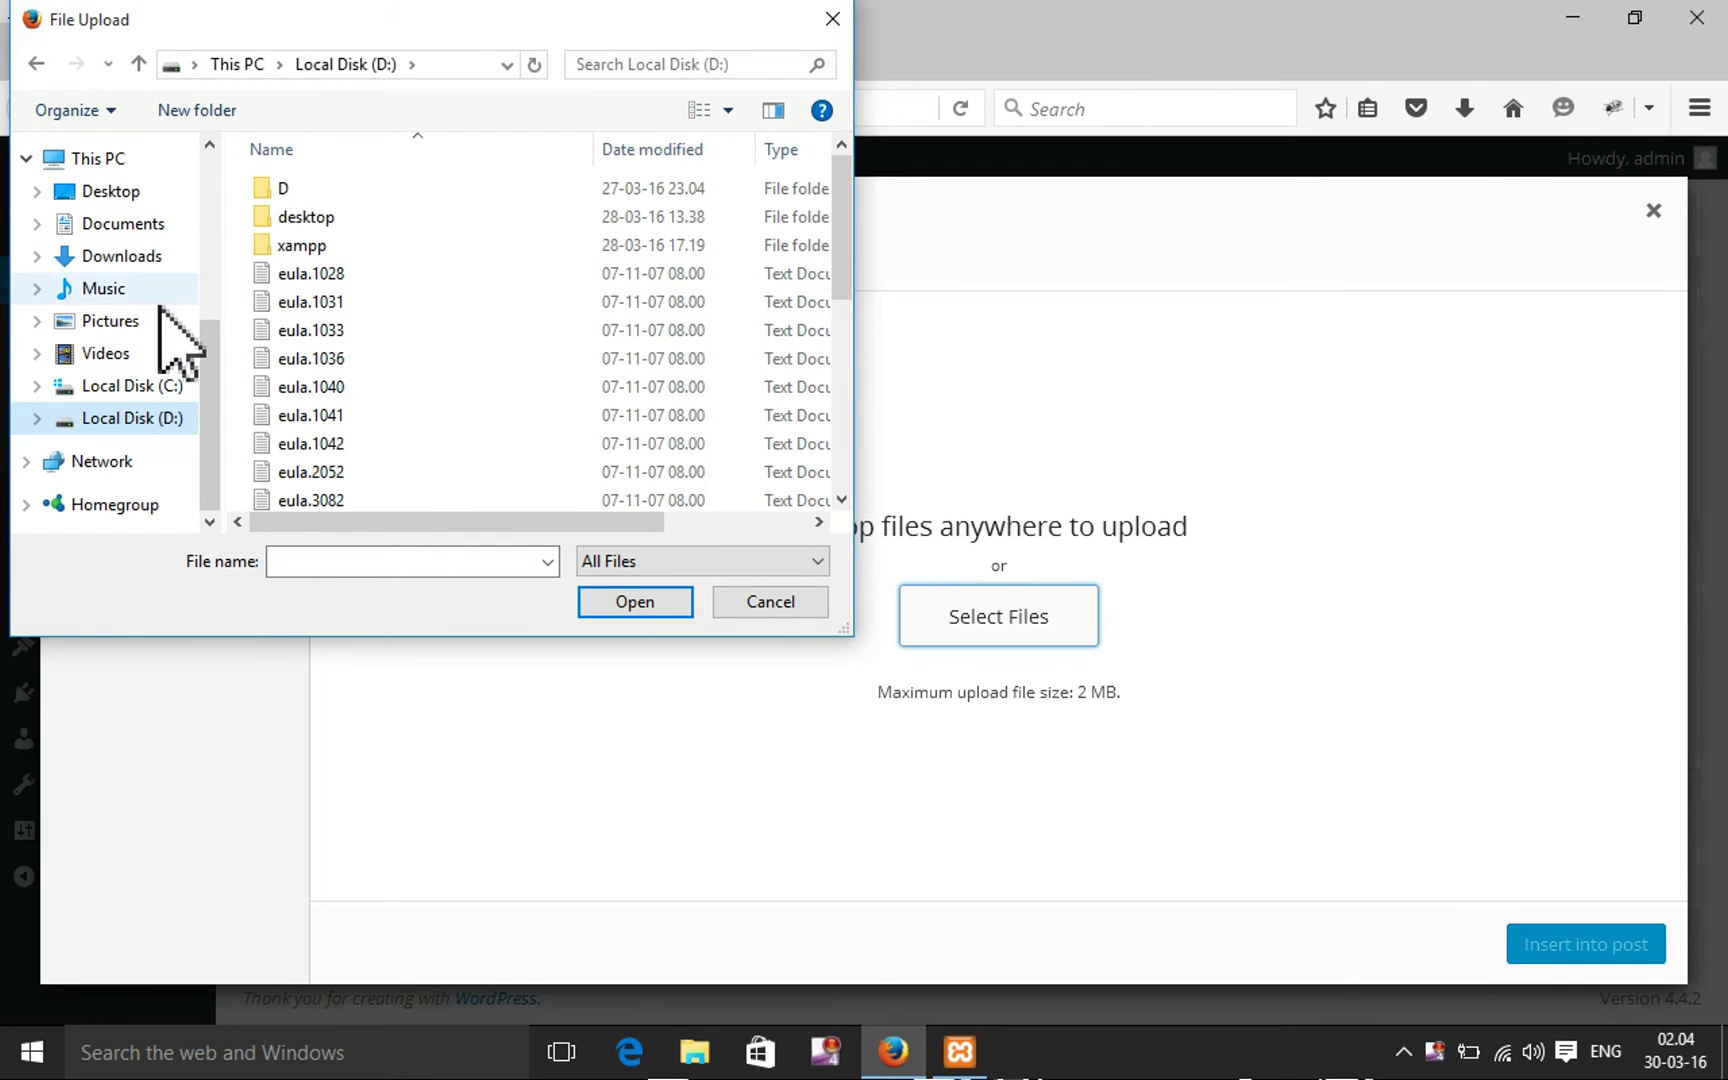
left_click(115, 321)
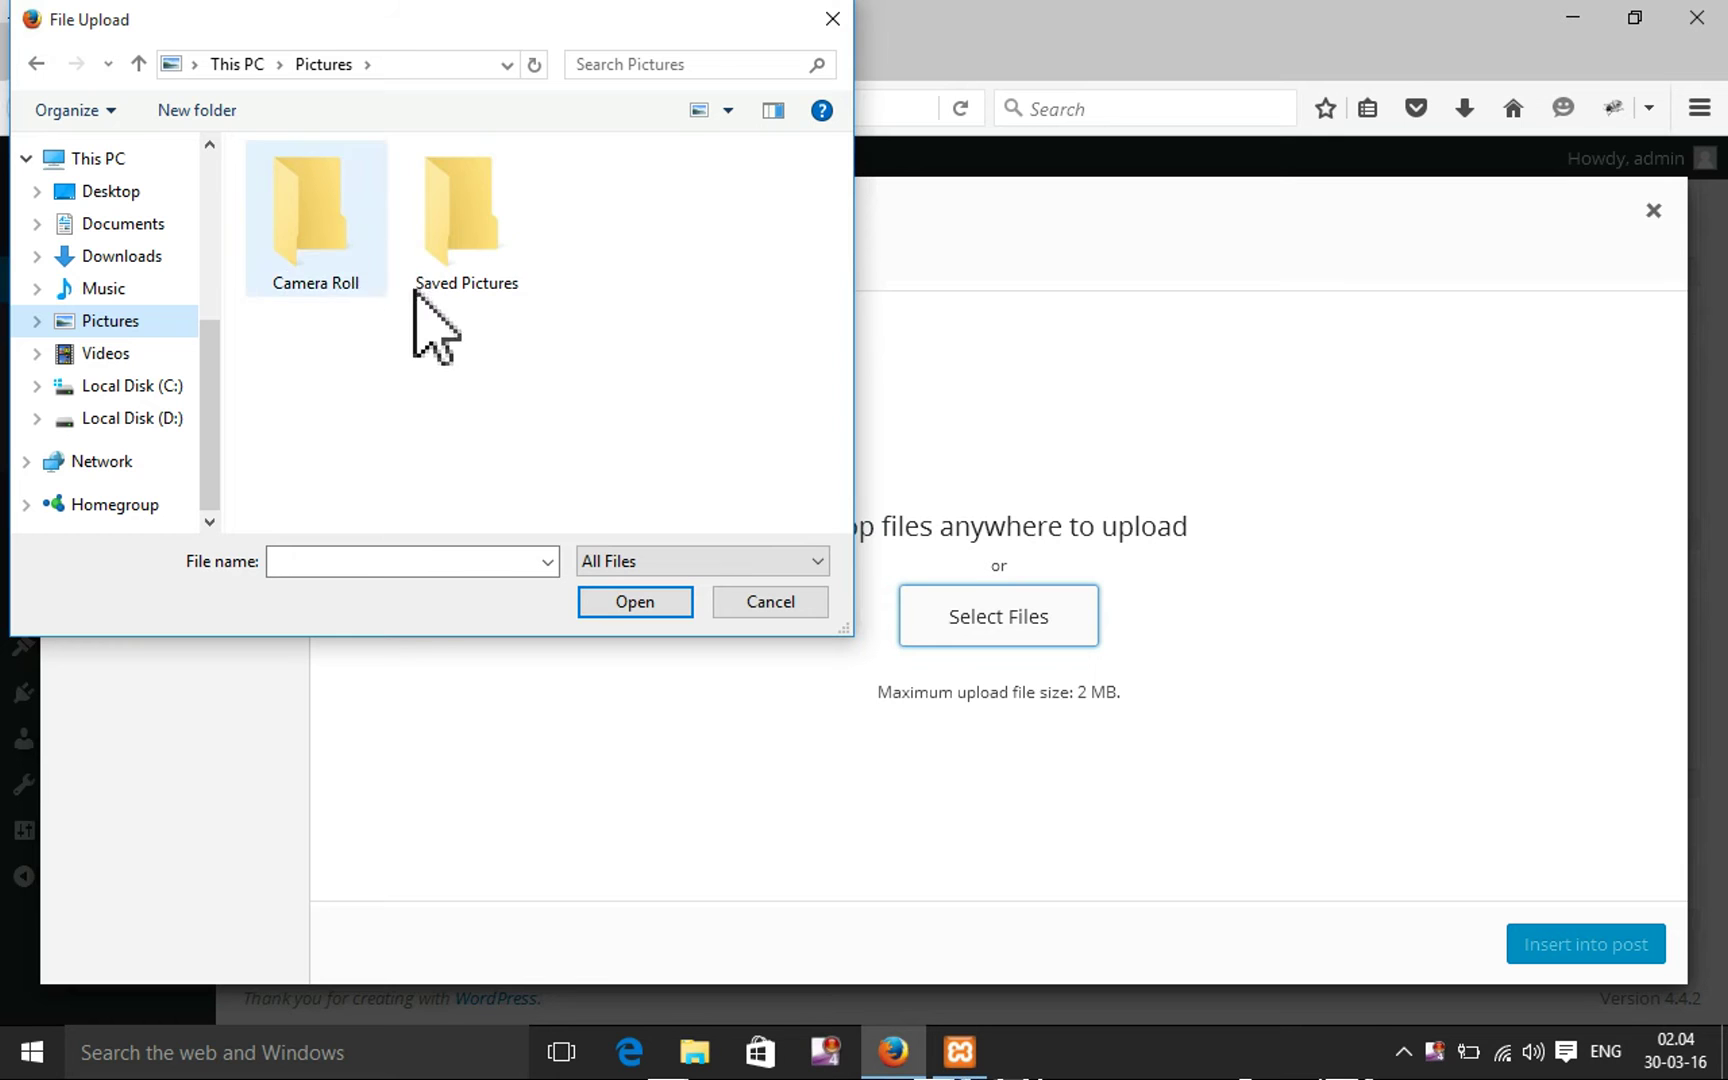
double_click(442, 280)
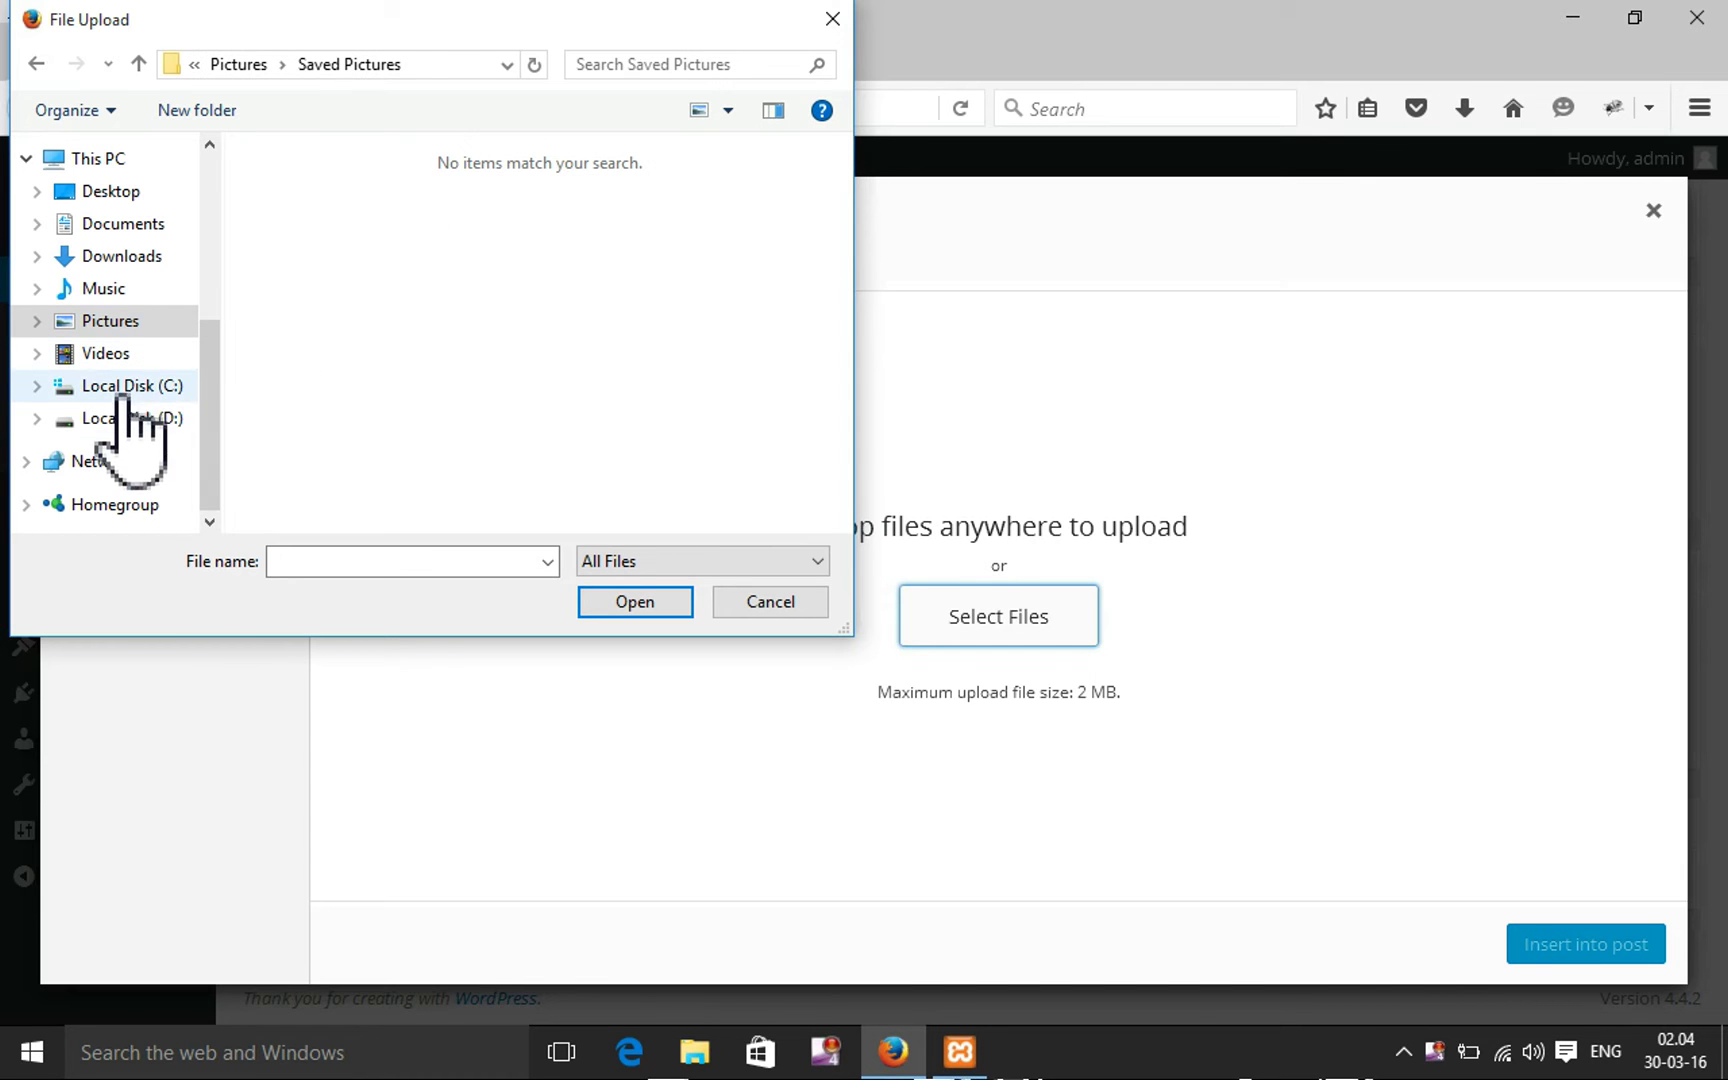
left_click(127, 424)
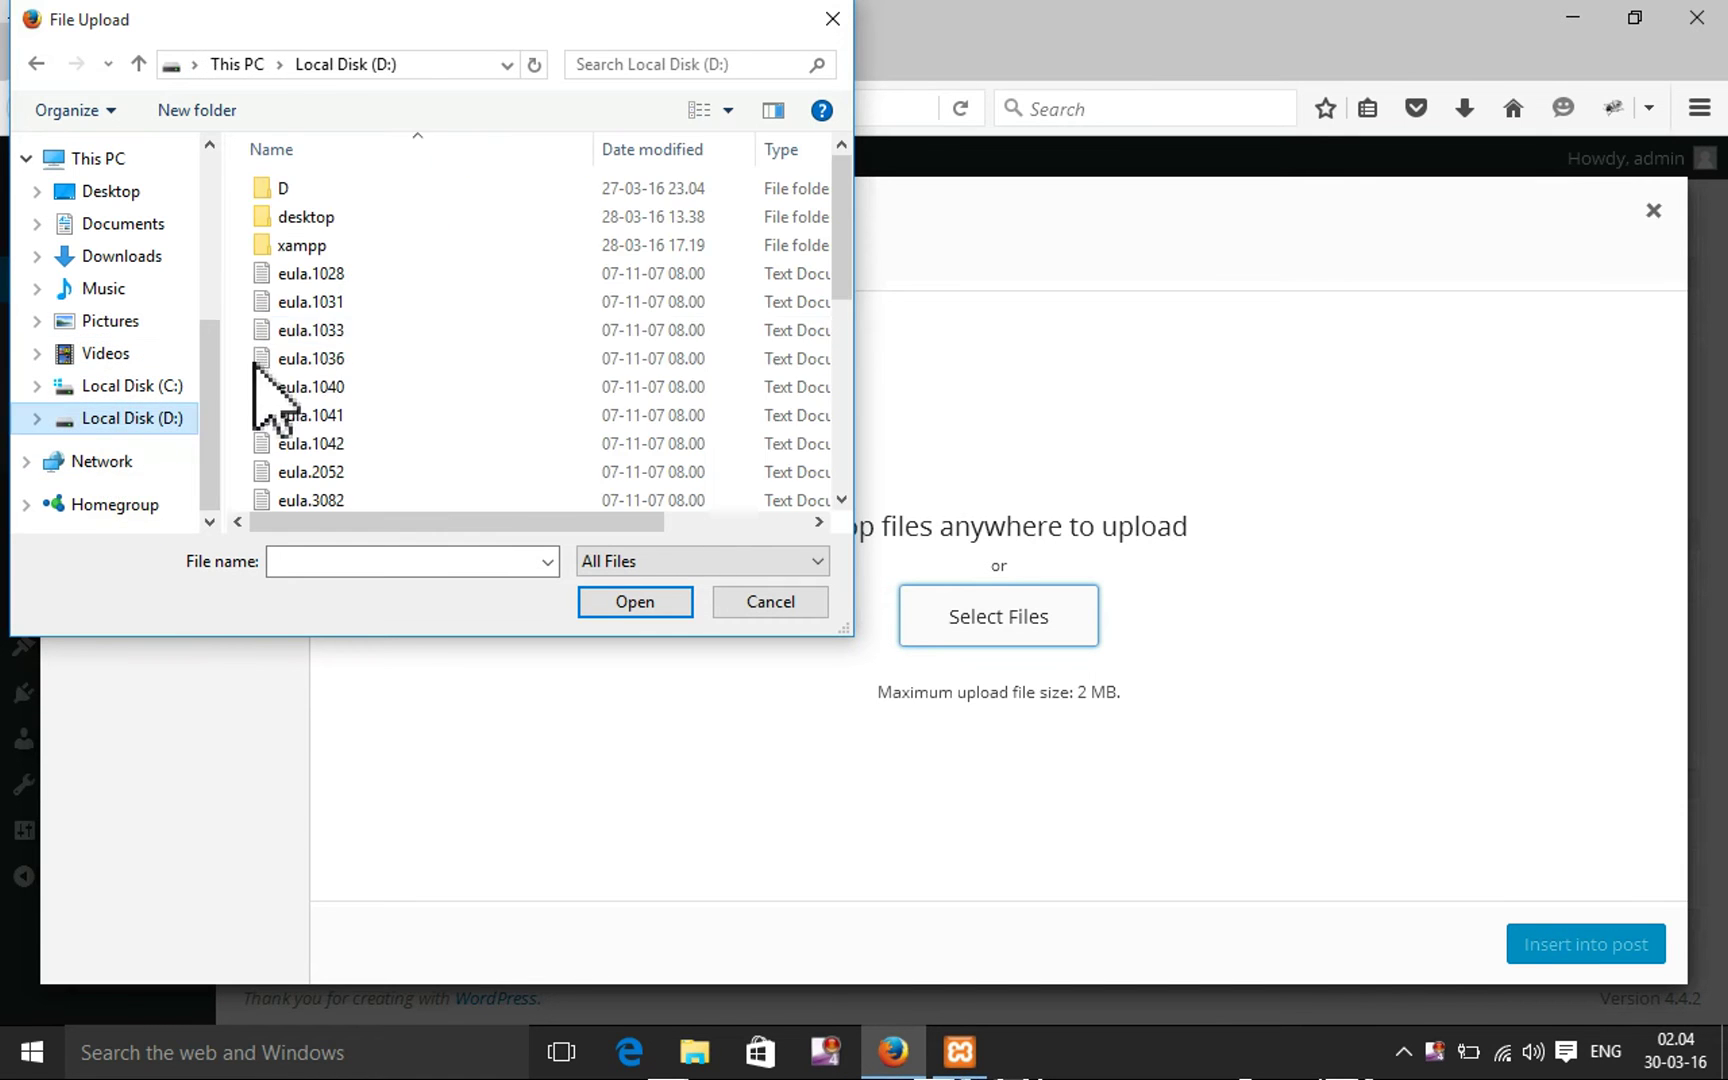
scroll(330, 360, "down", 3)
scroll(350, 340, "up", 3)
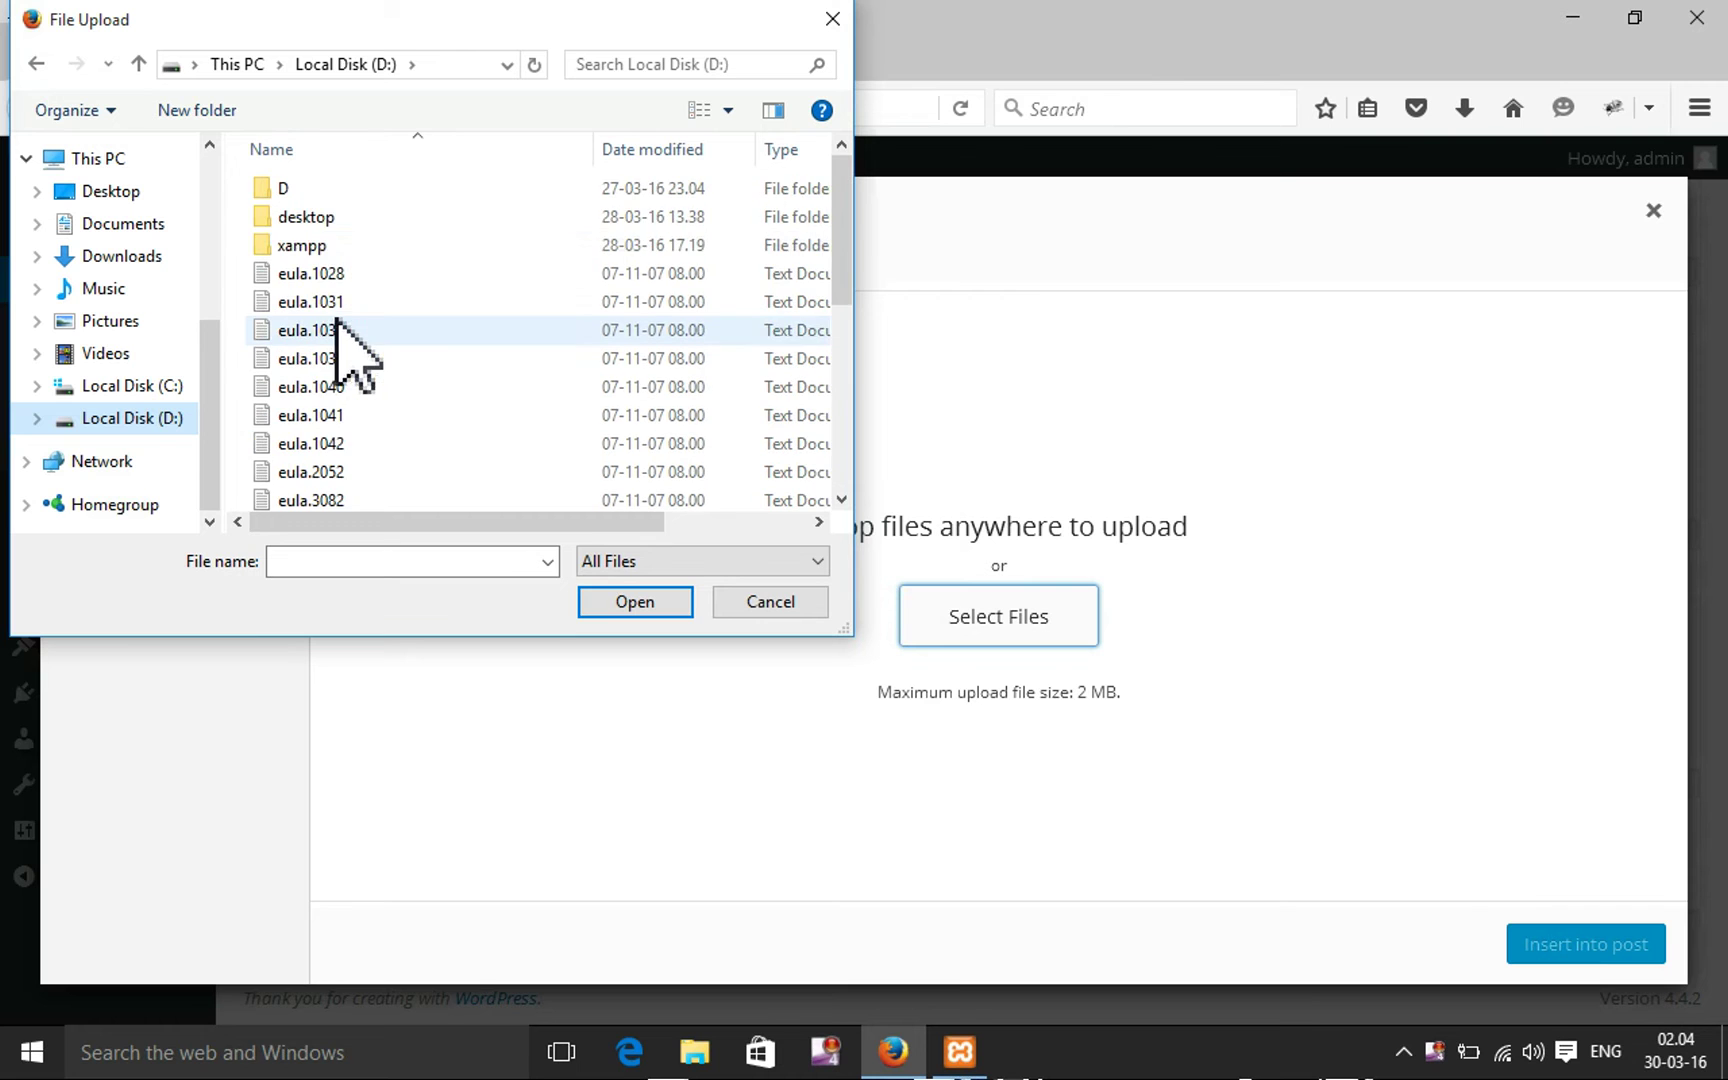
Open folder D, switch to large icons, and upload download.png
double_click(285, 190)
scroll(470, 300, "down", 10)
scroll(510, 335, "up", 3)
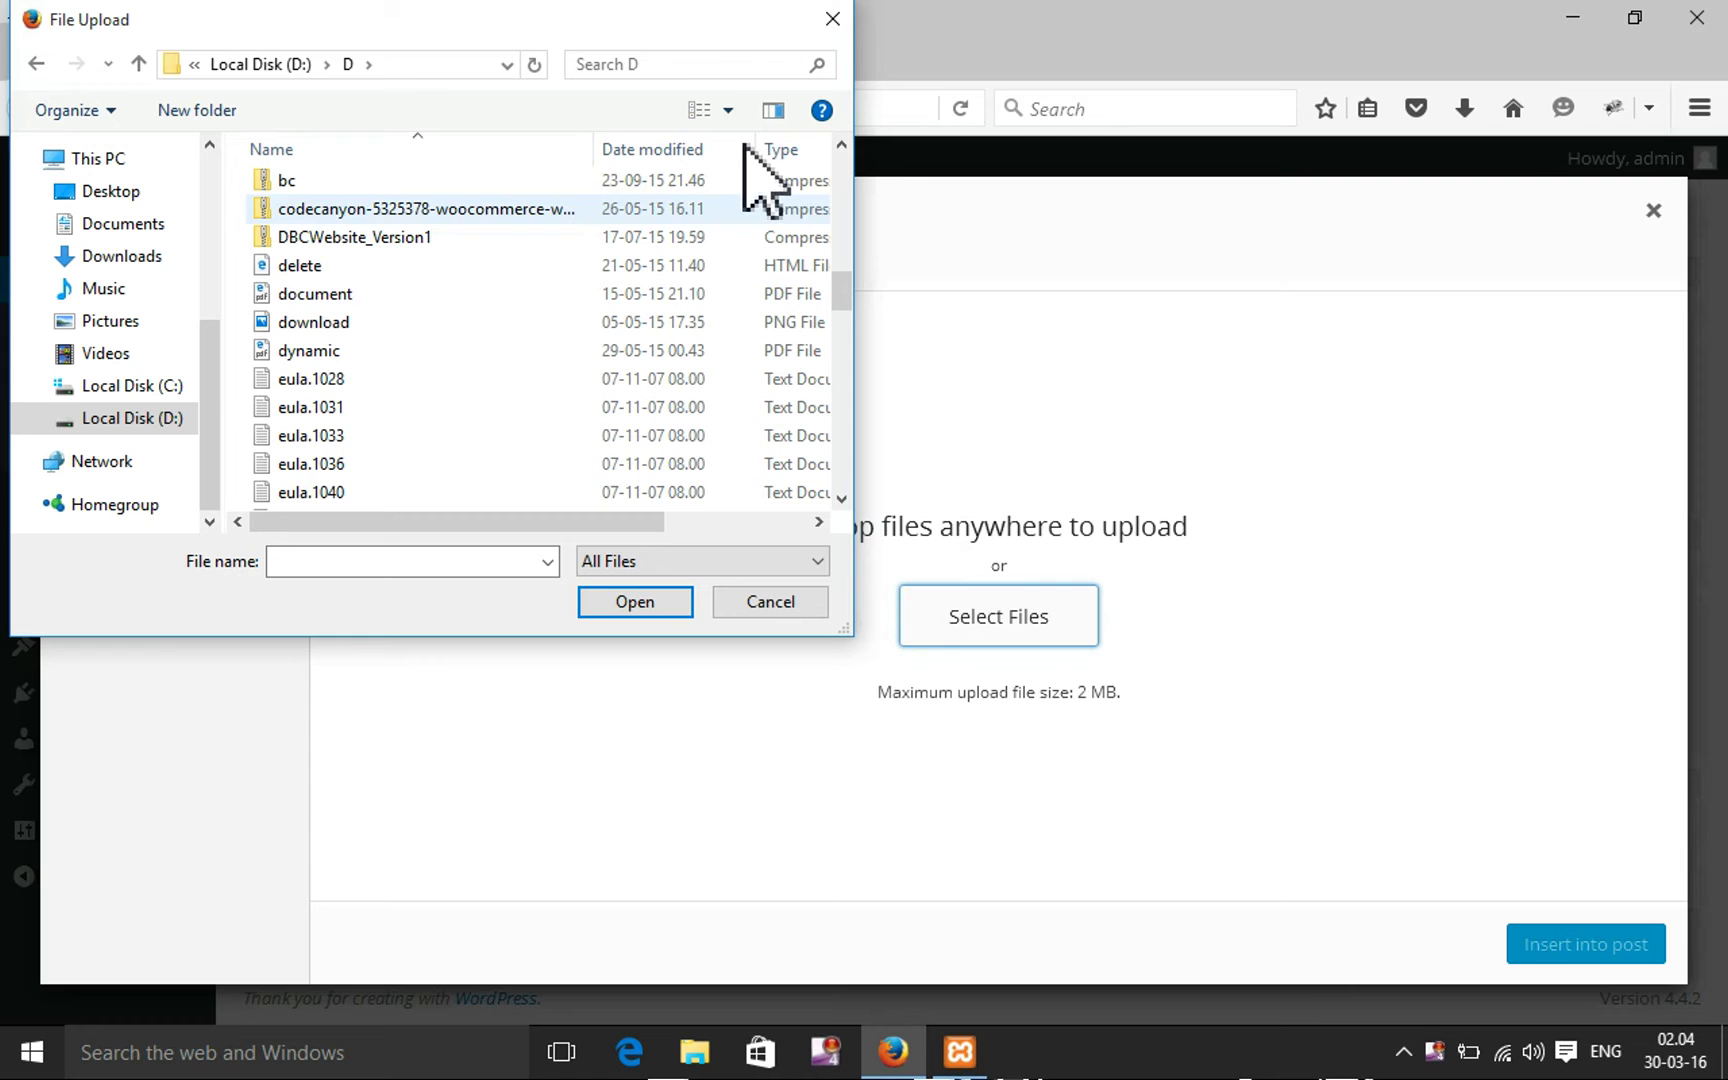
left_click(729, 110)
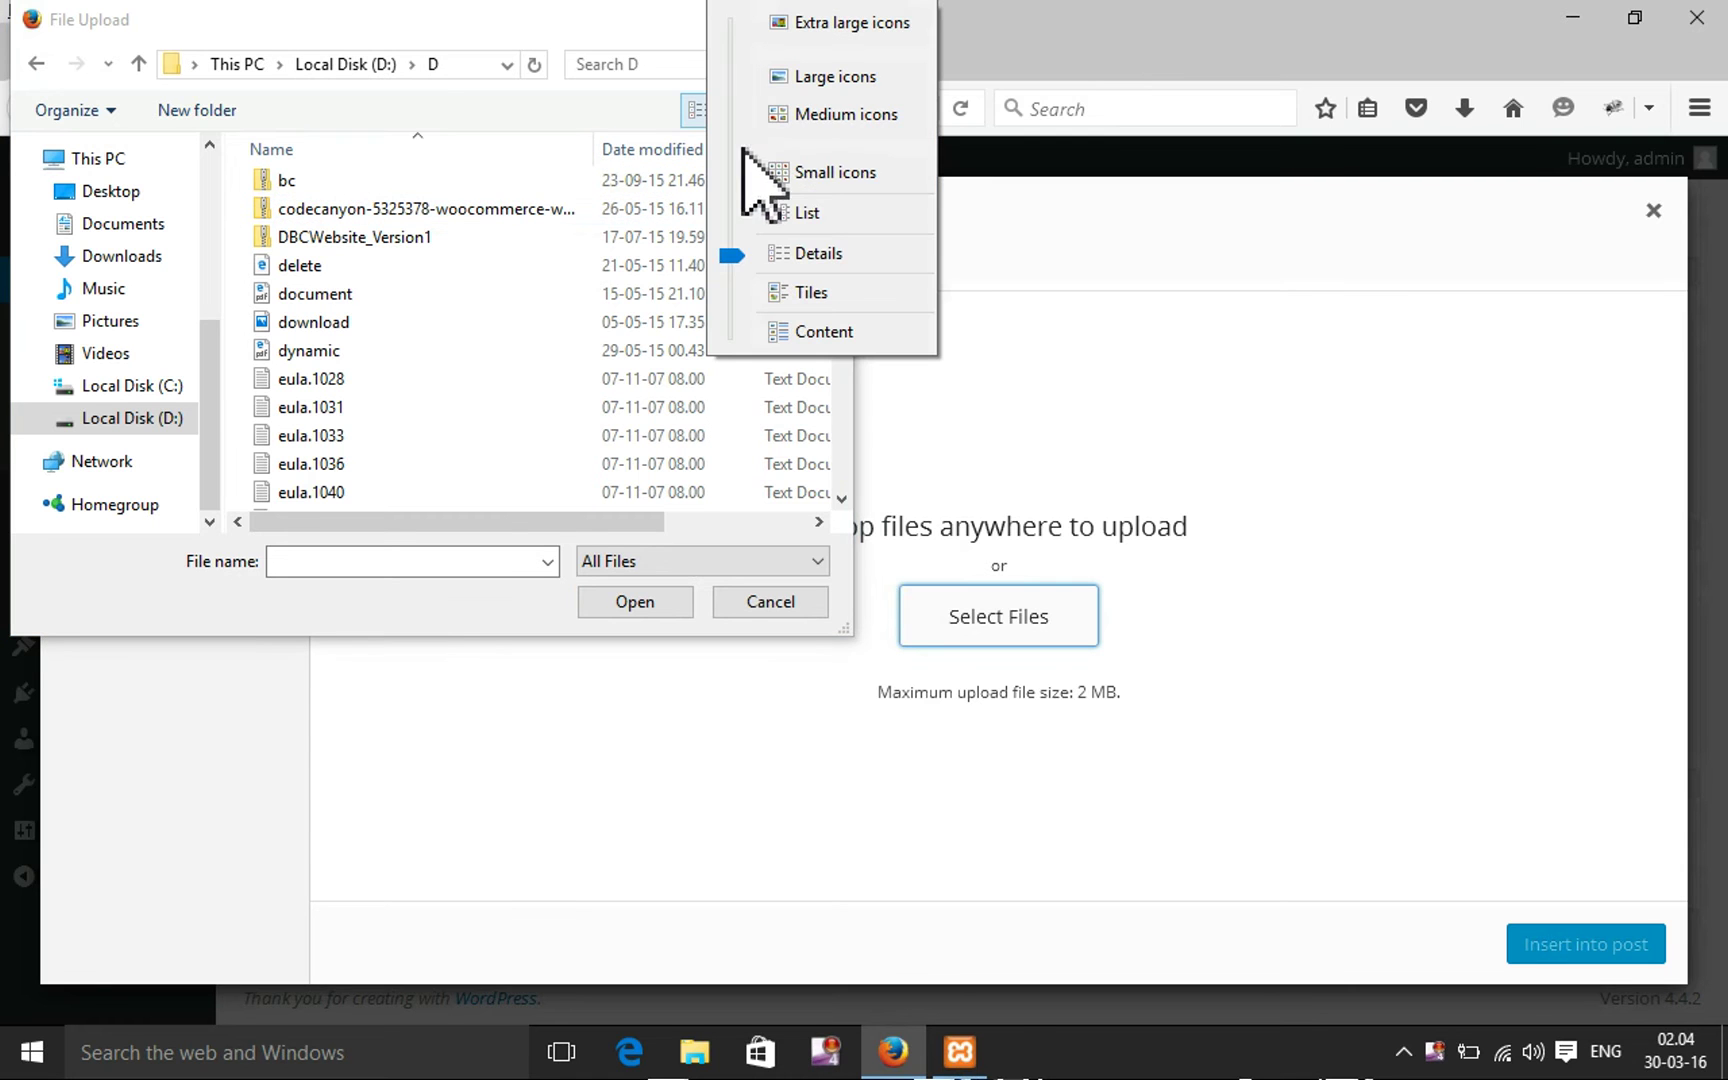
left_click(800, 77)
scroll(570, 320, "down", 3)
scroll(570, 330, "down", 5)
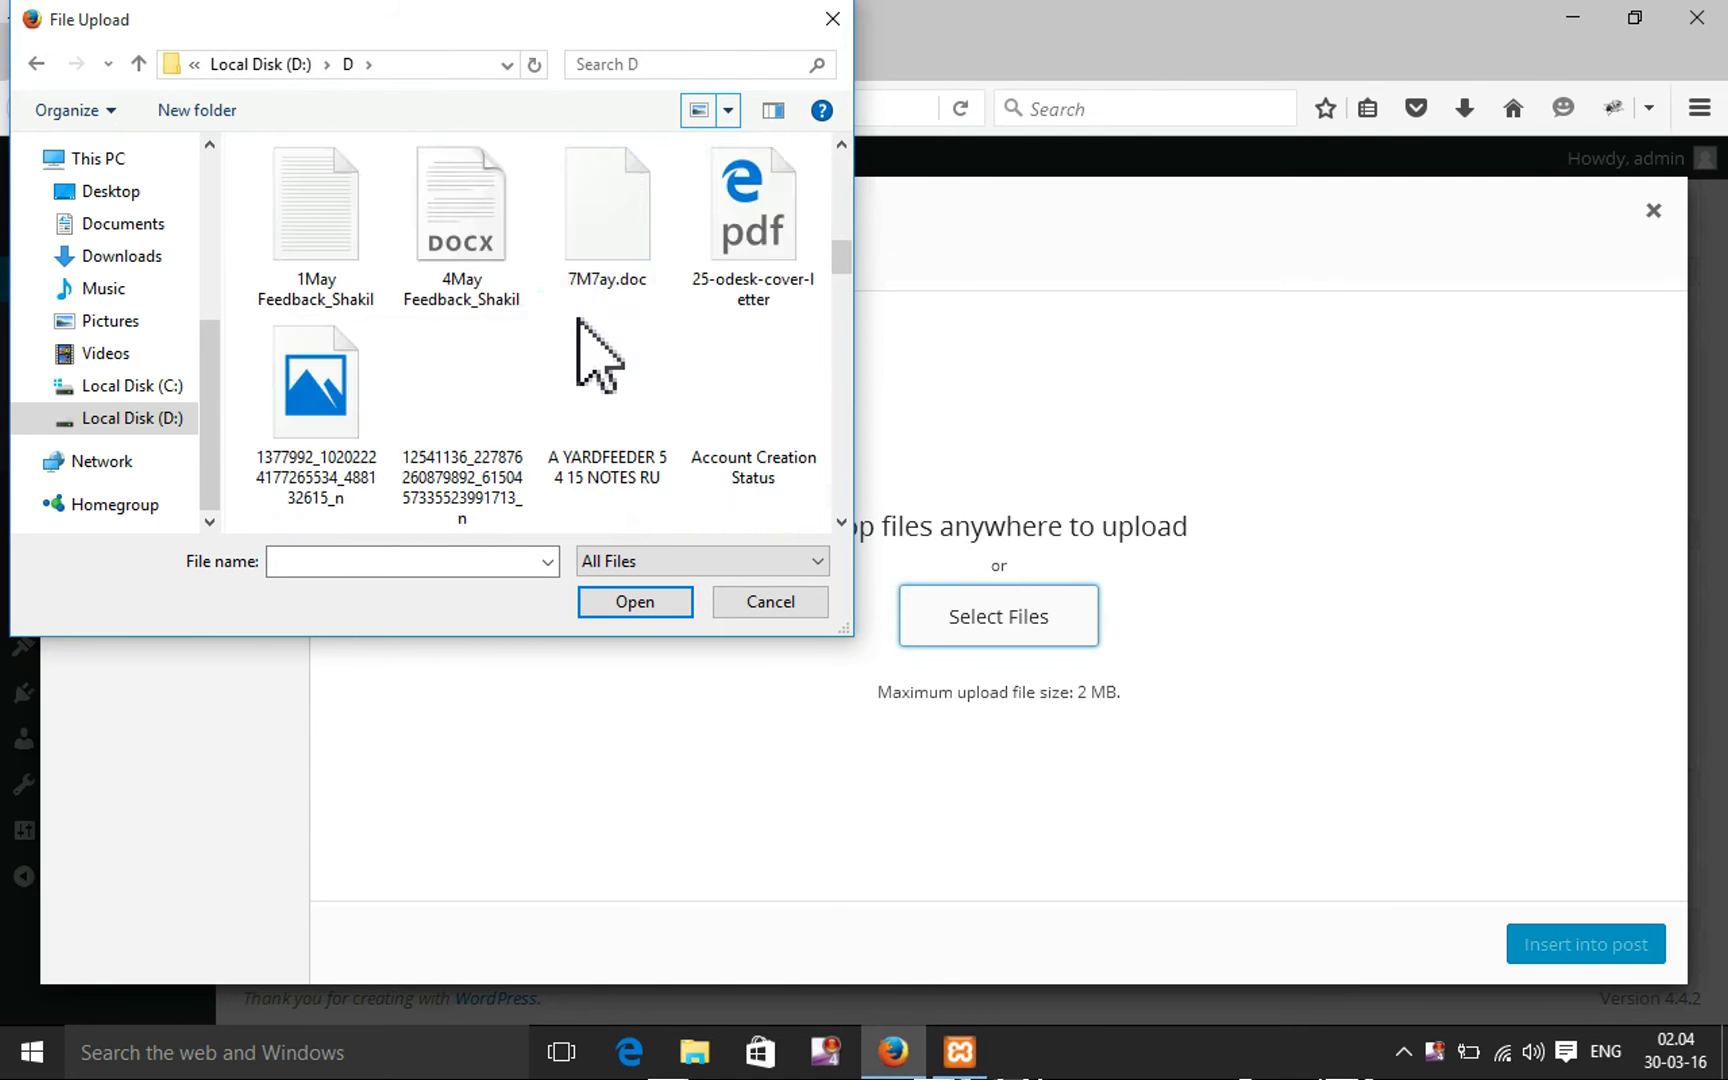
scroll(578, 340, "up", 2)
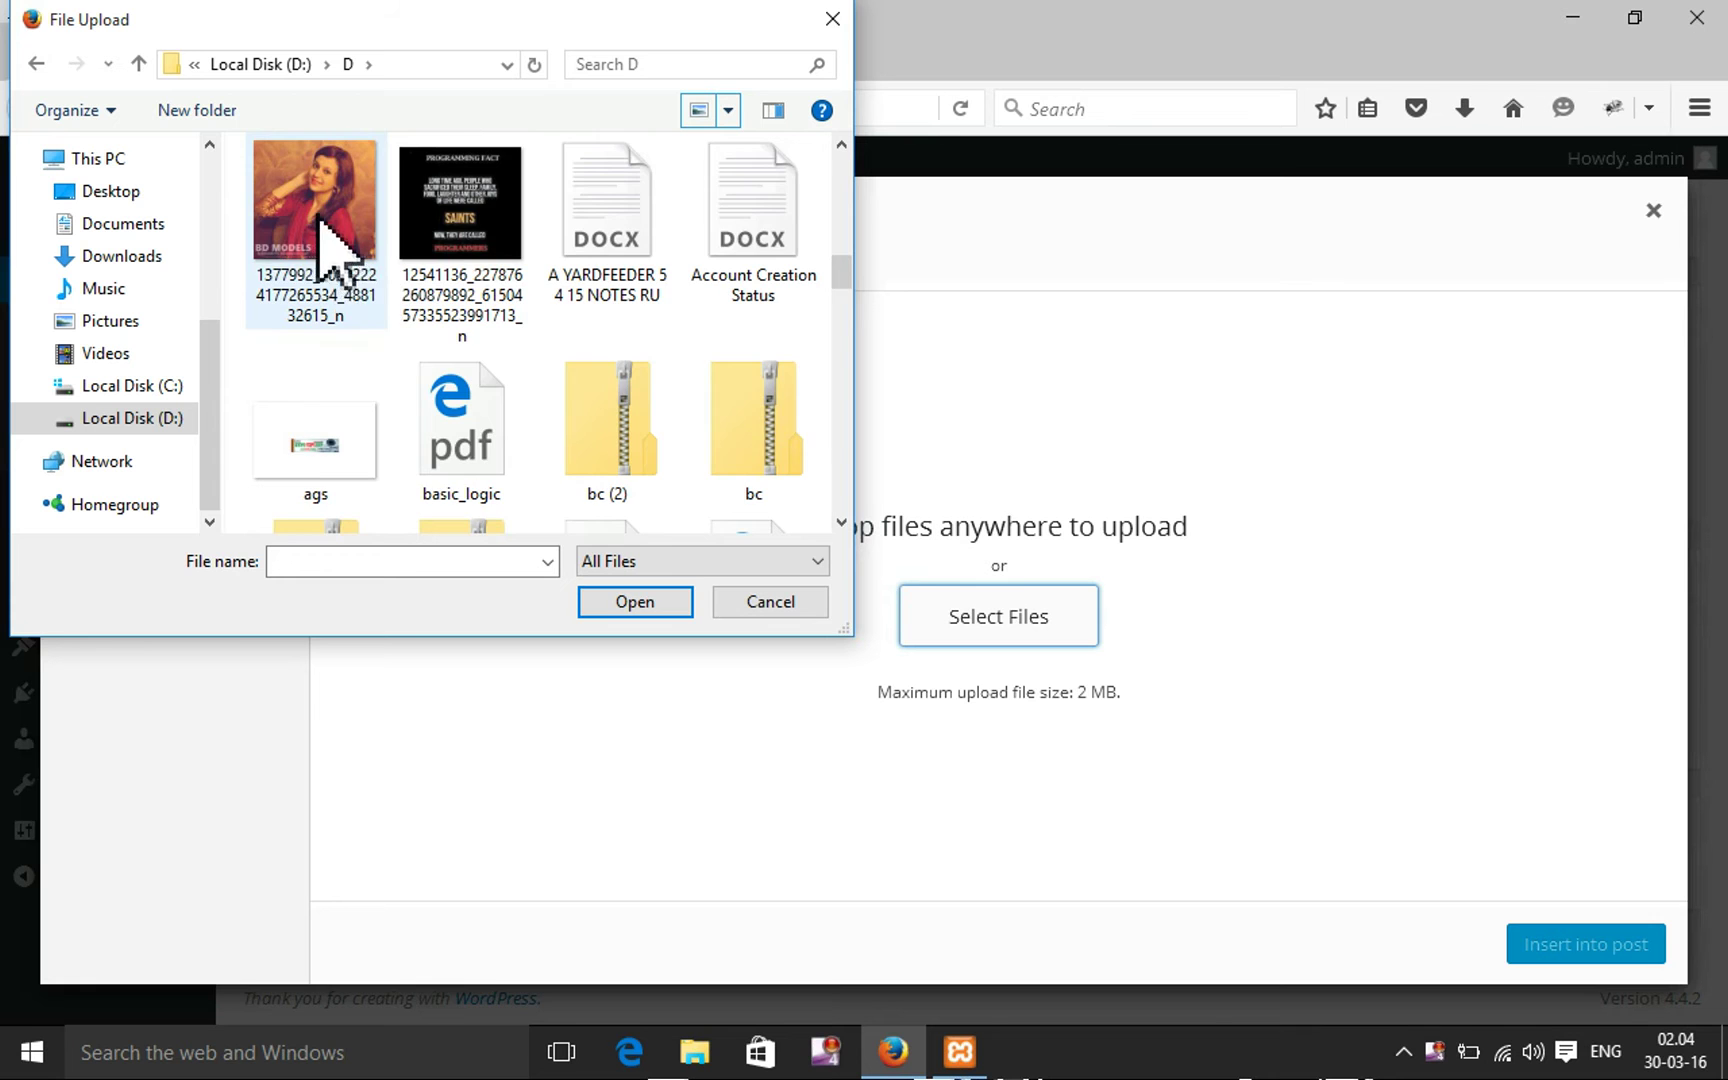
scroll(345, 250, "down", 2)
double_click(325, 330)
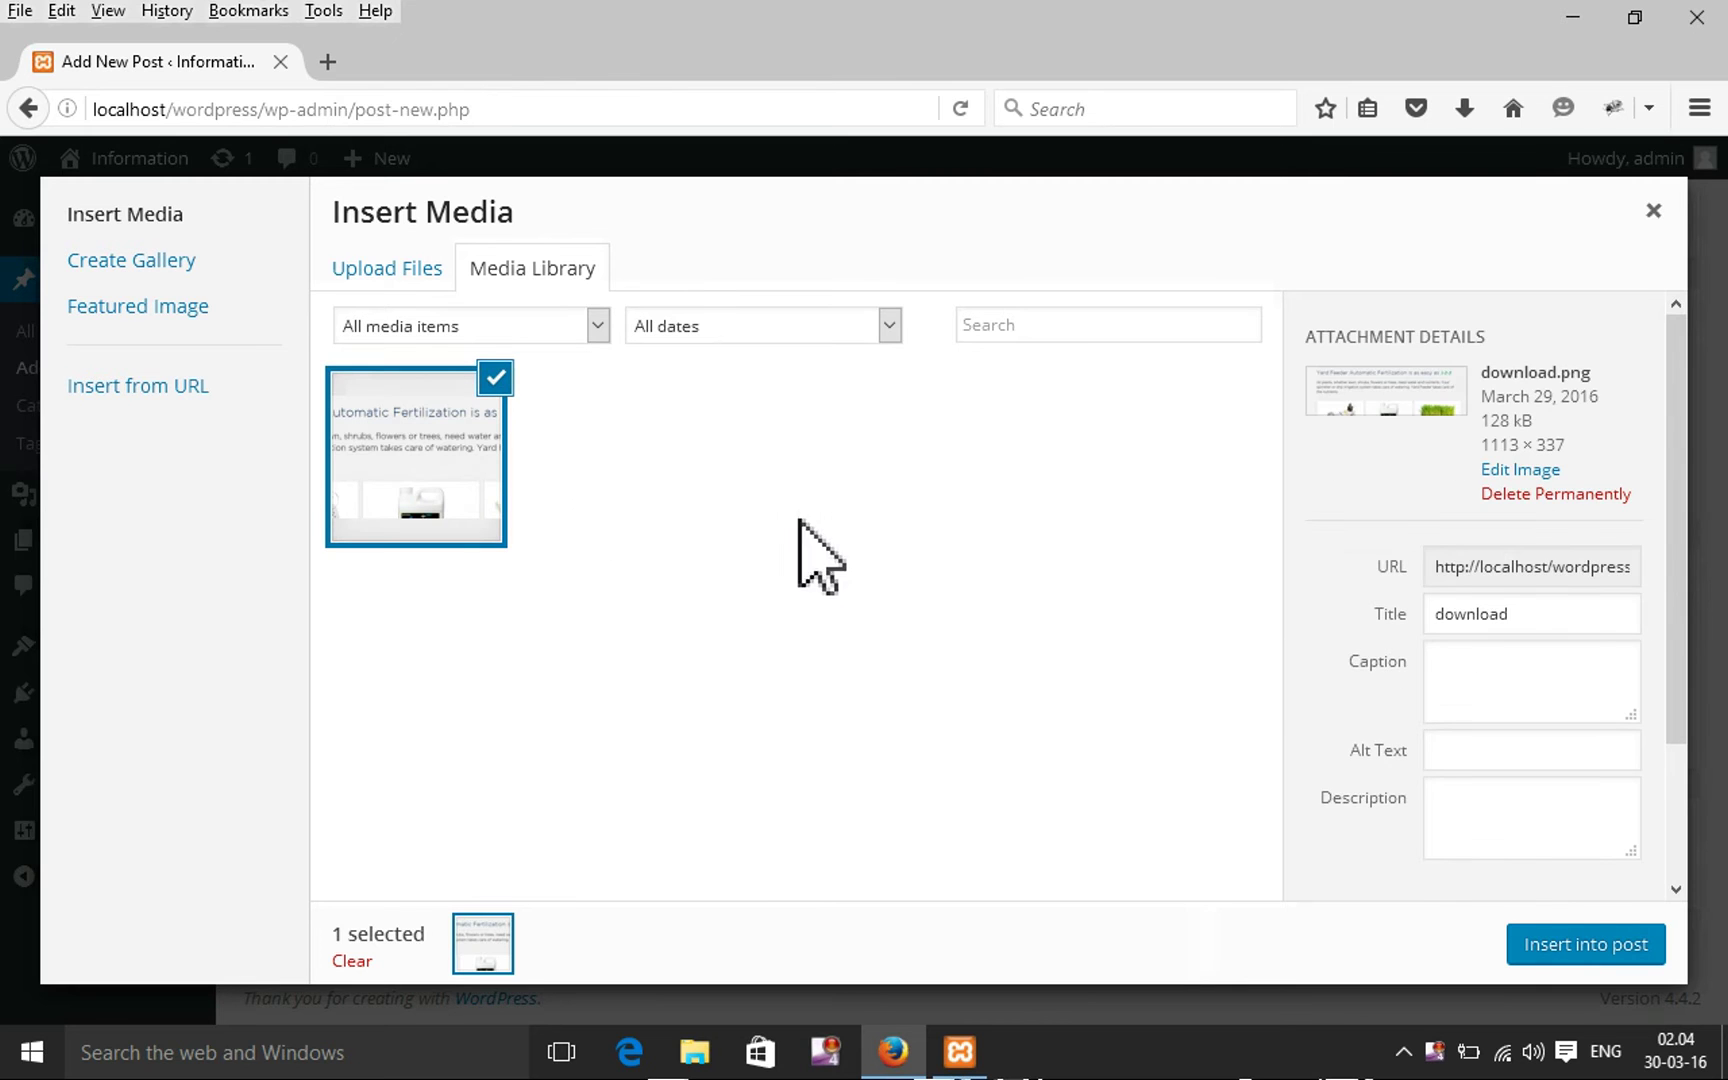
Set download.png's display settings to Left alignment, no link, Medium size
scroll(1434, 686, "down", 2)
left_click(1495, 788)
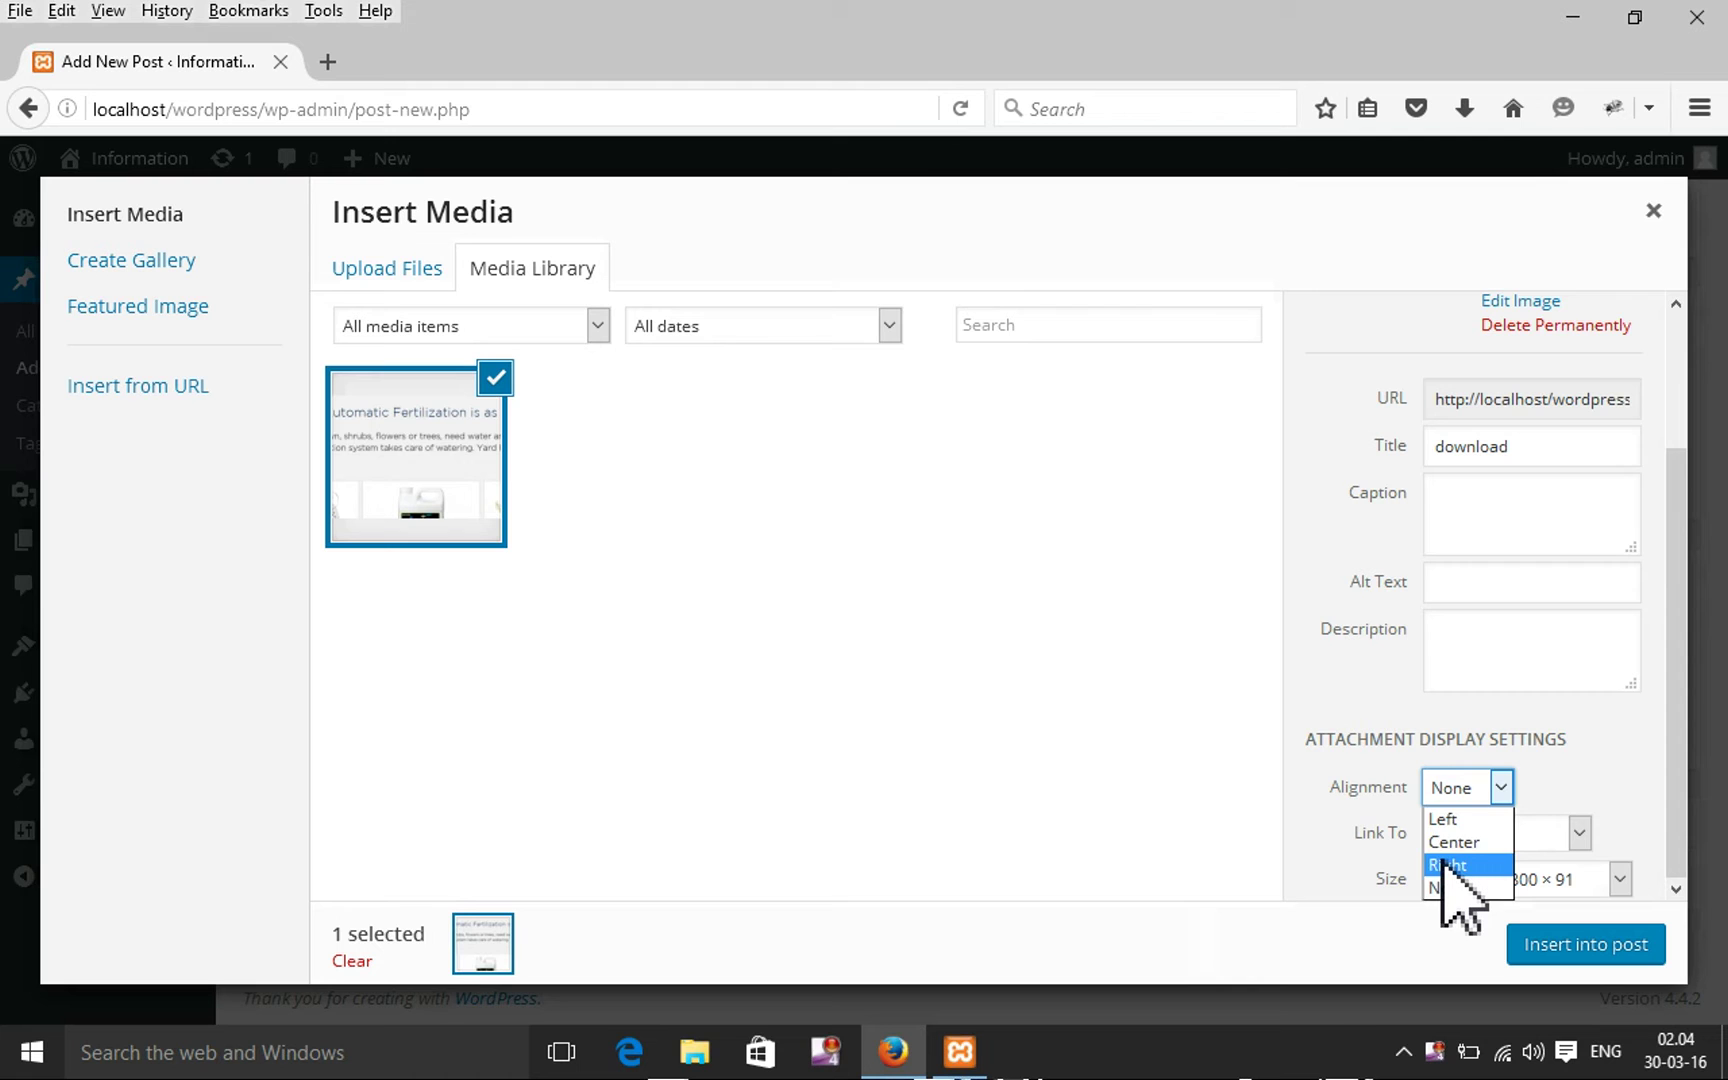
left_click(1445, 819)
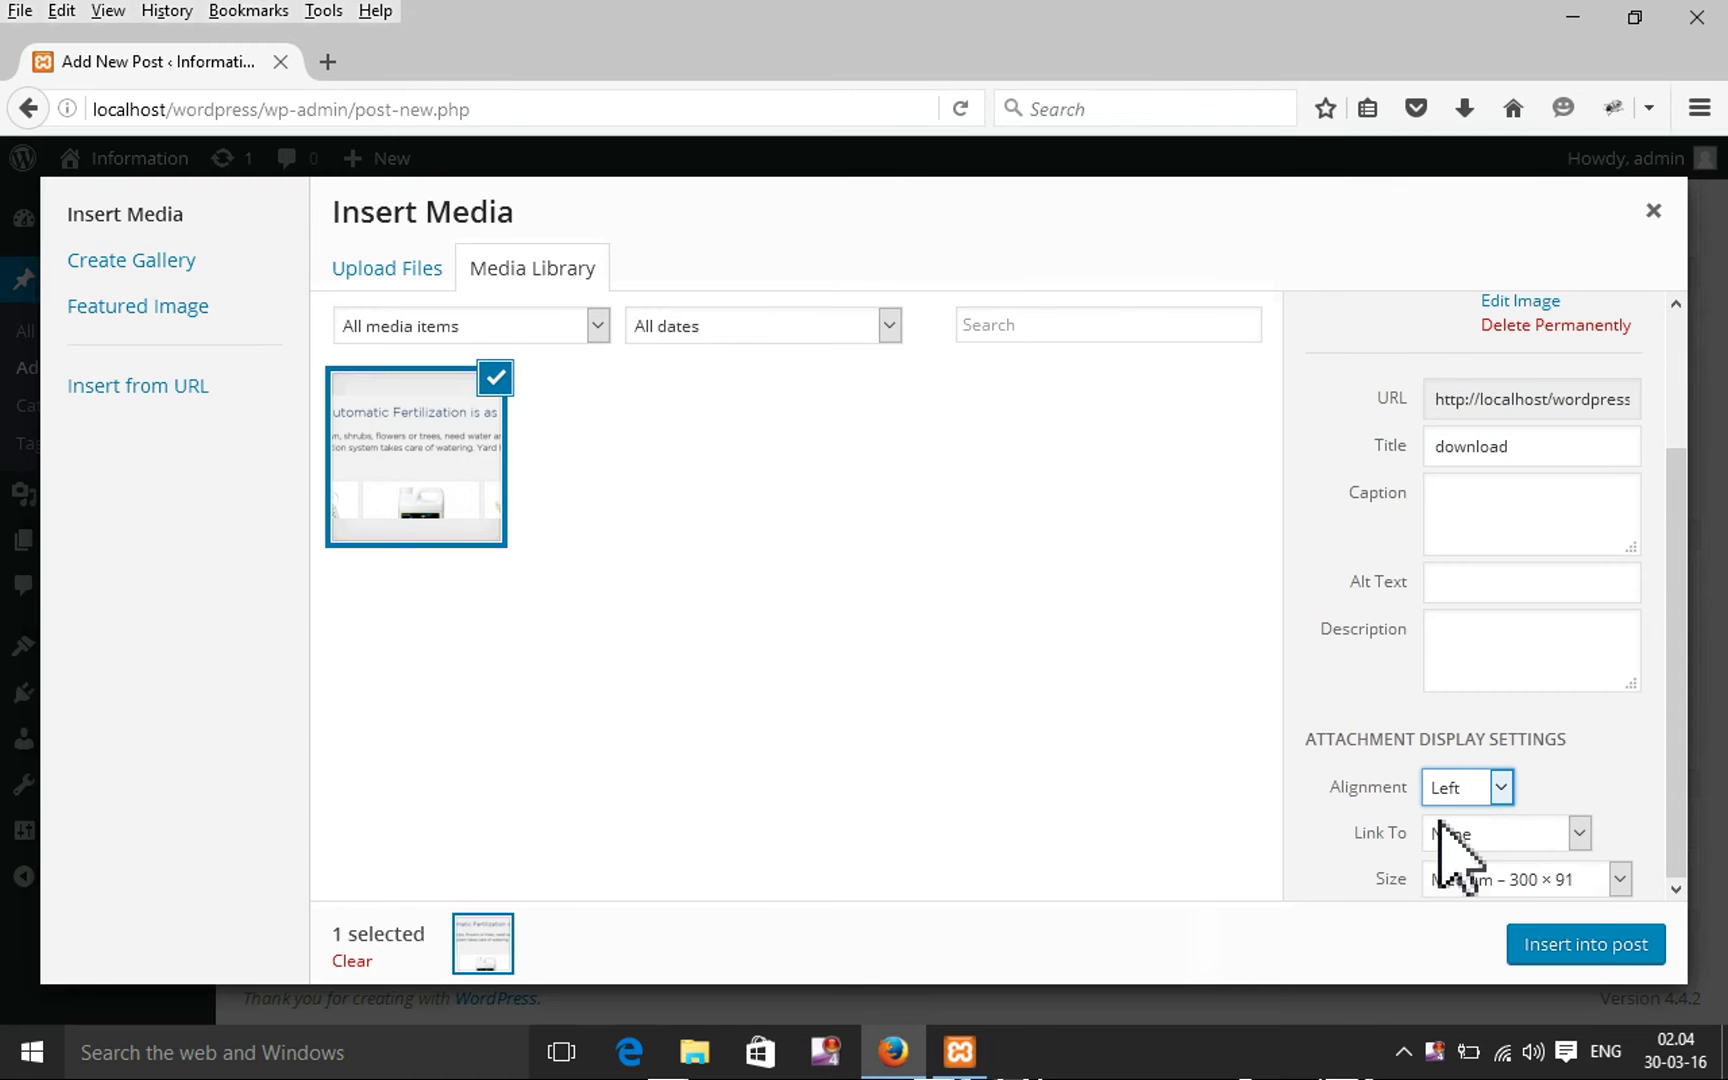
left_click(1515, 832)
left_click(1514, 832)
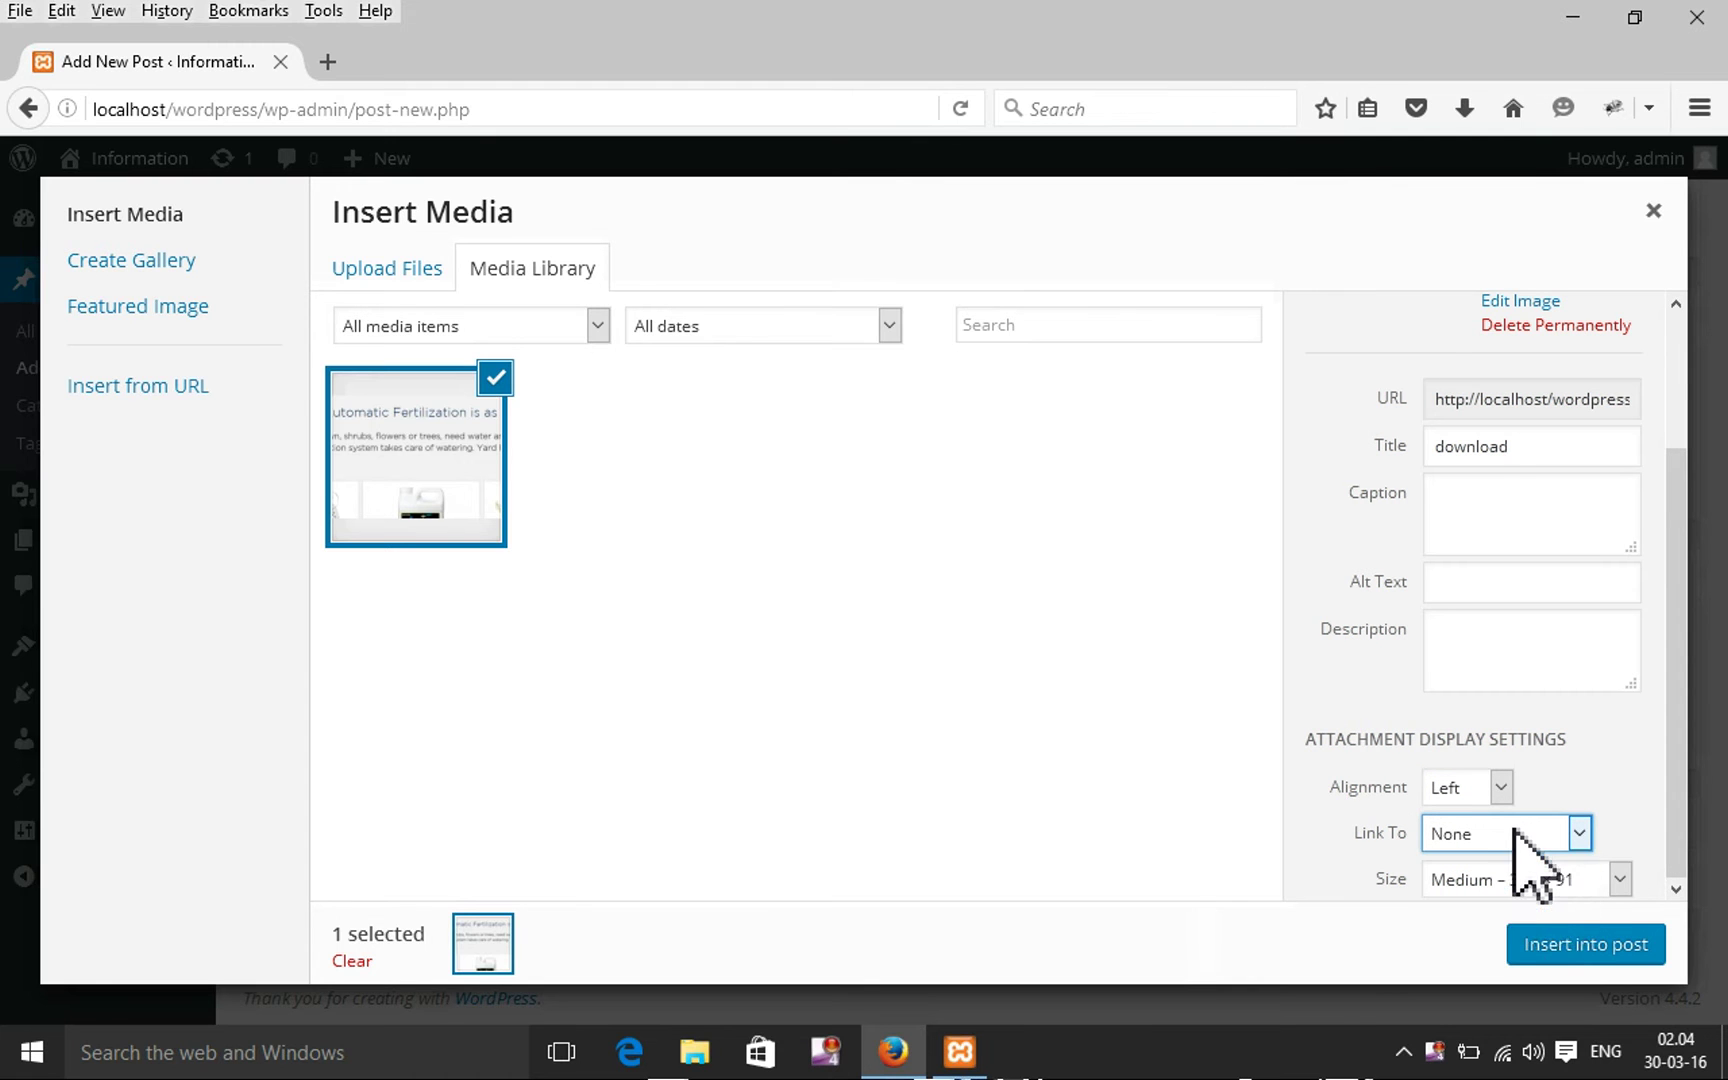
Insert the image into the post and make the first text line bold
left_click(1565, 948)
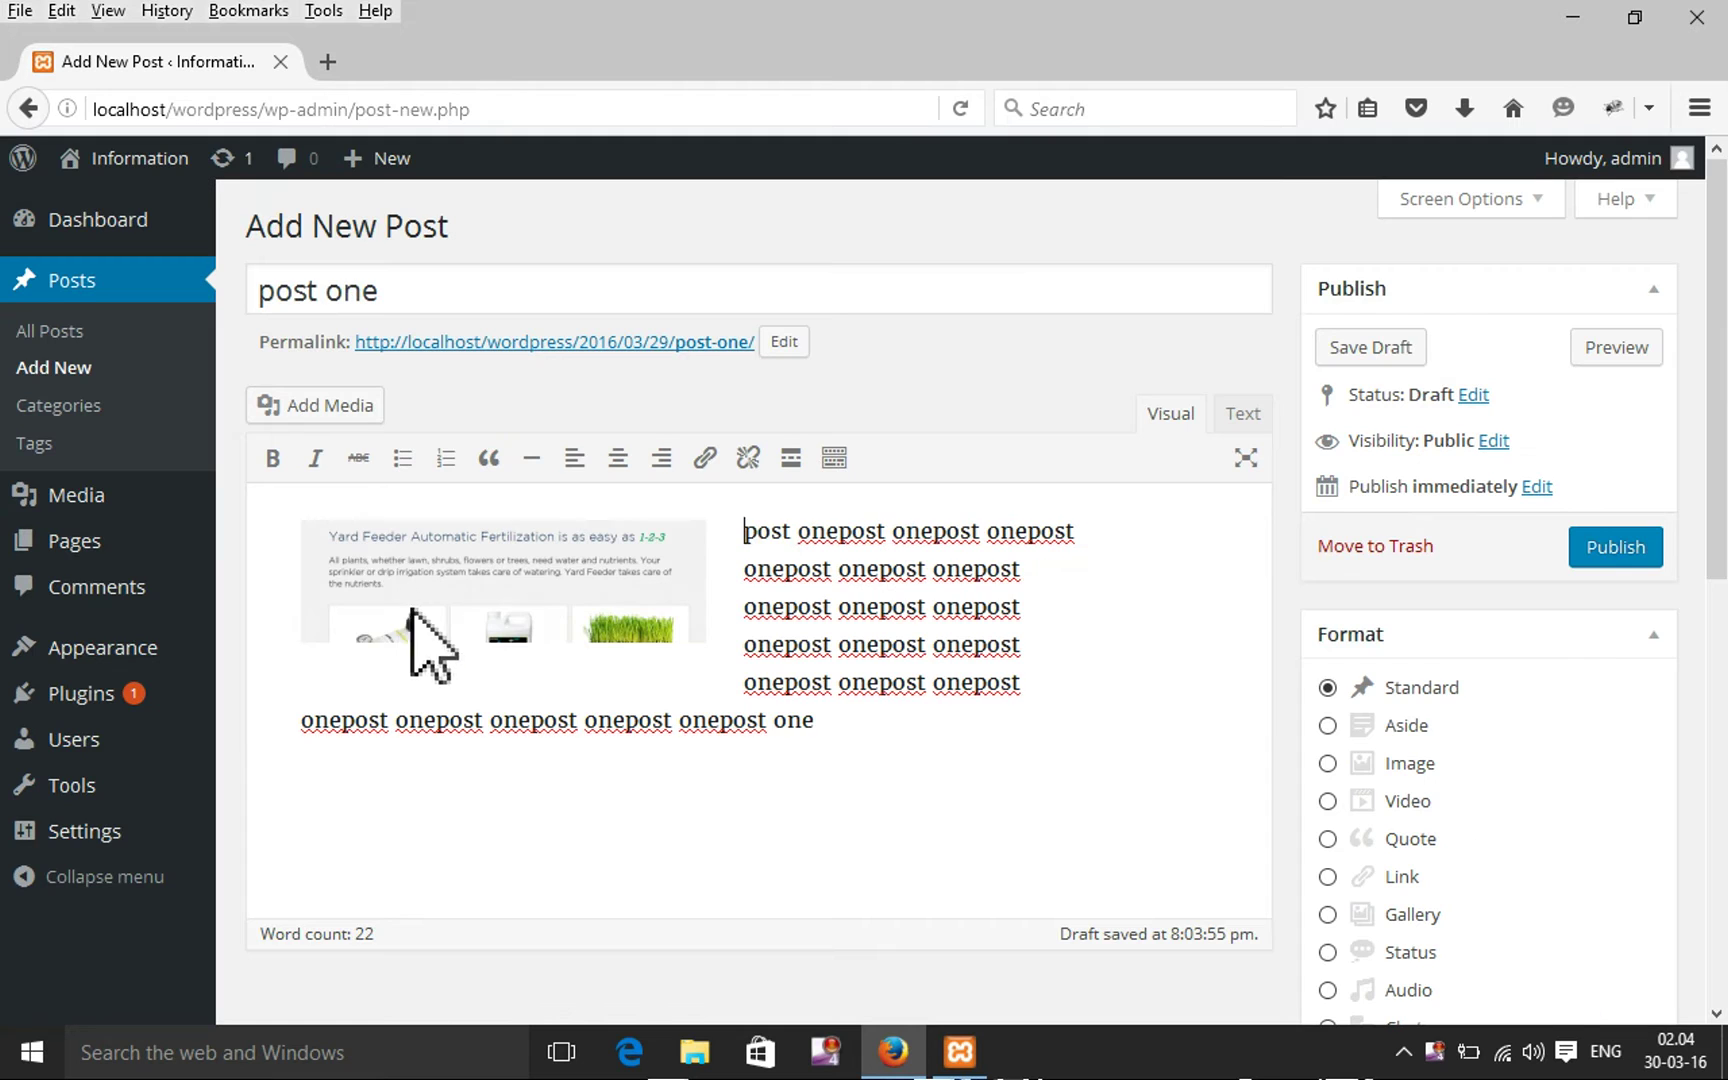
left_click_drag(755, 540, 1073, 527)
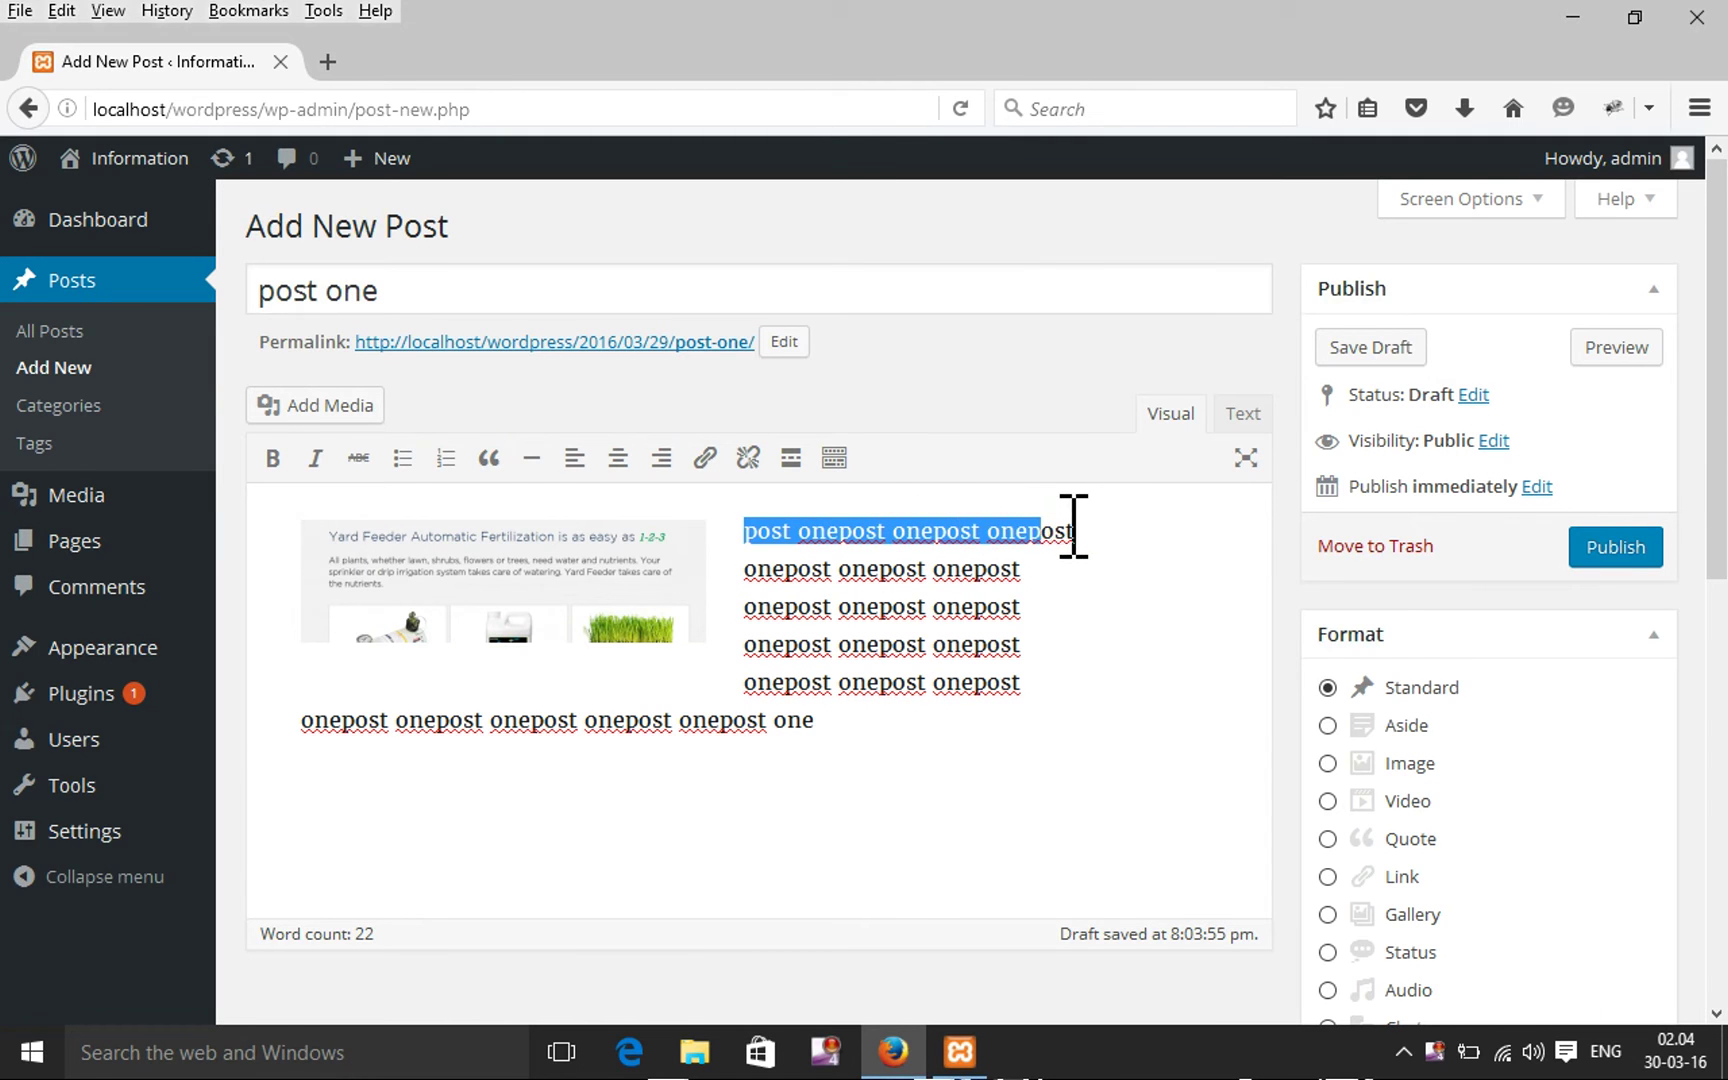
left_click(271, 458)
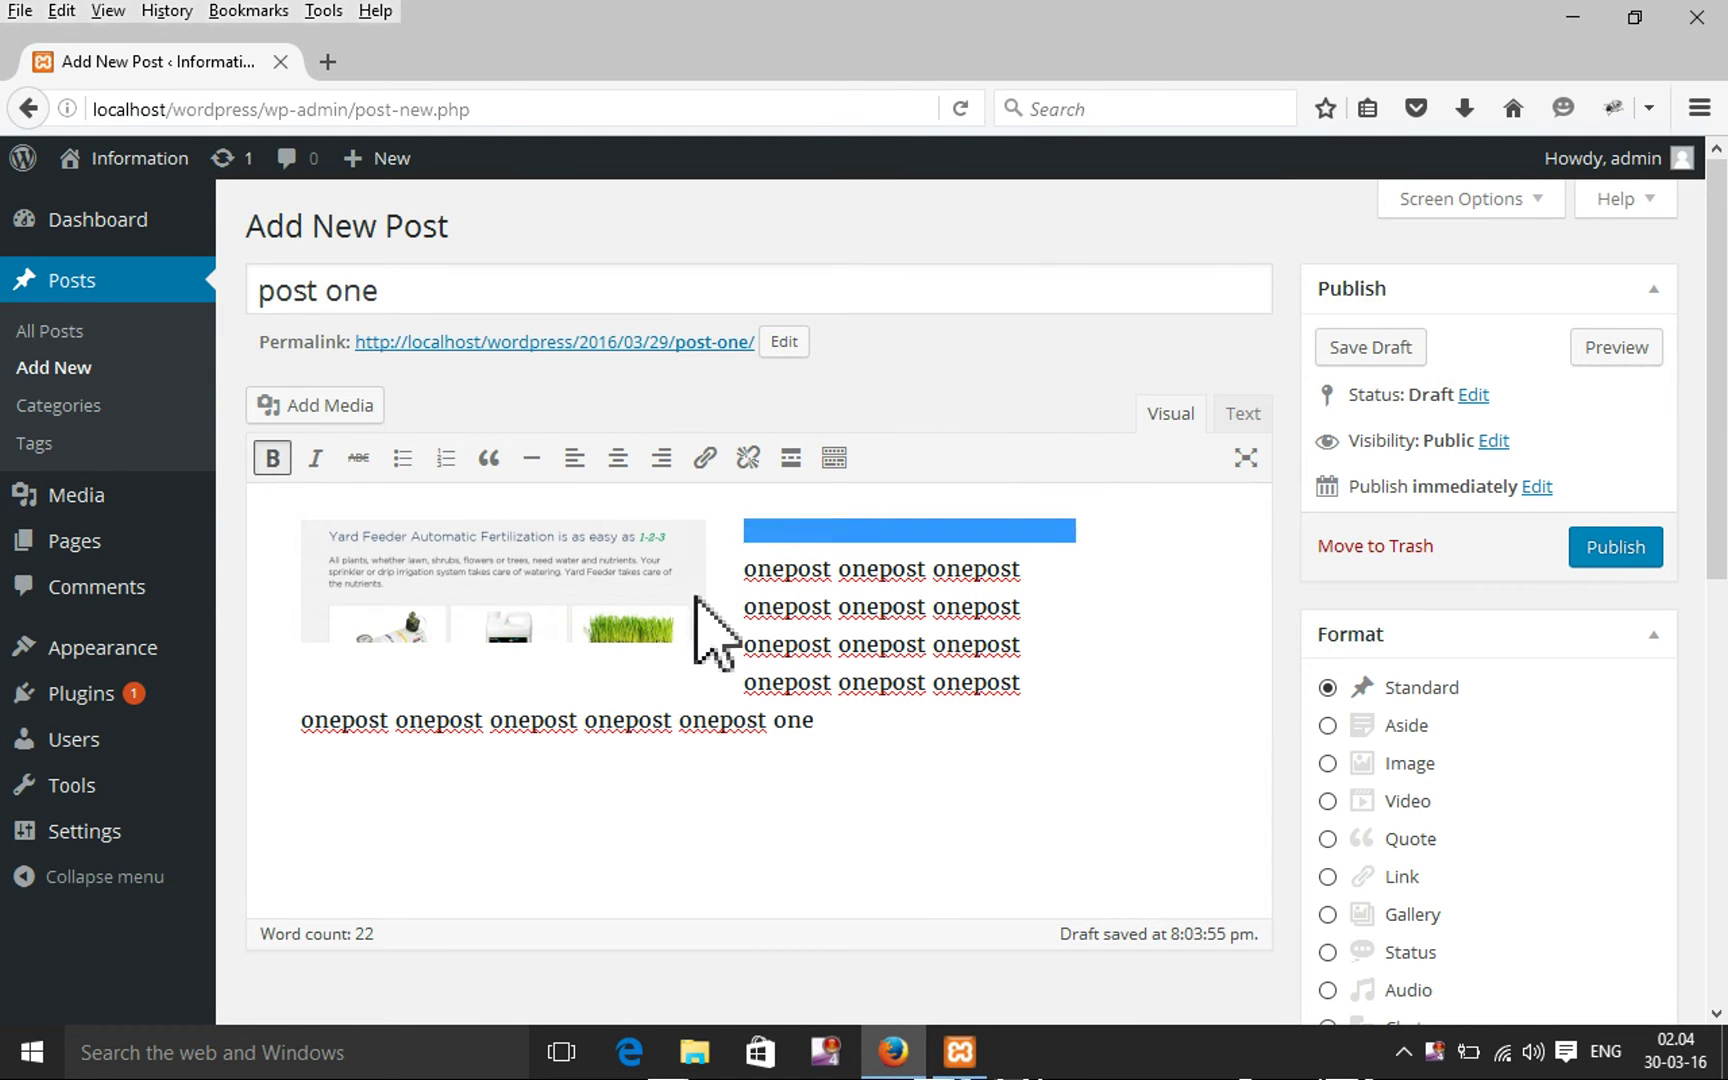
left_click(757, 585)
Colour the second line beside the image green
left_click_drag(757, 585, 983, 580)
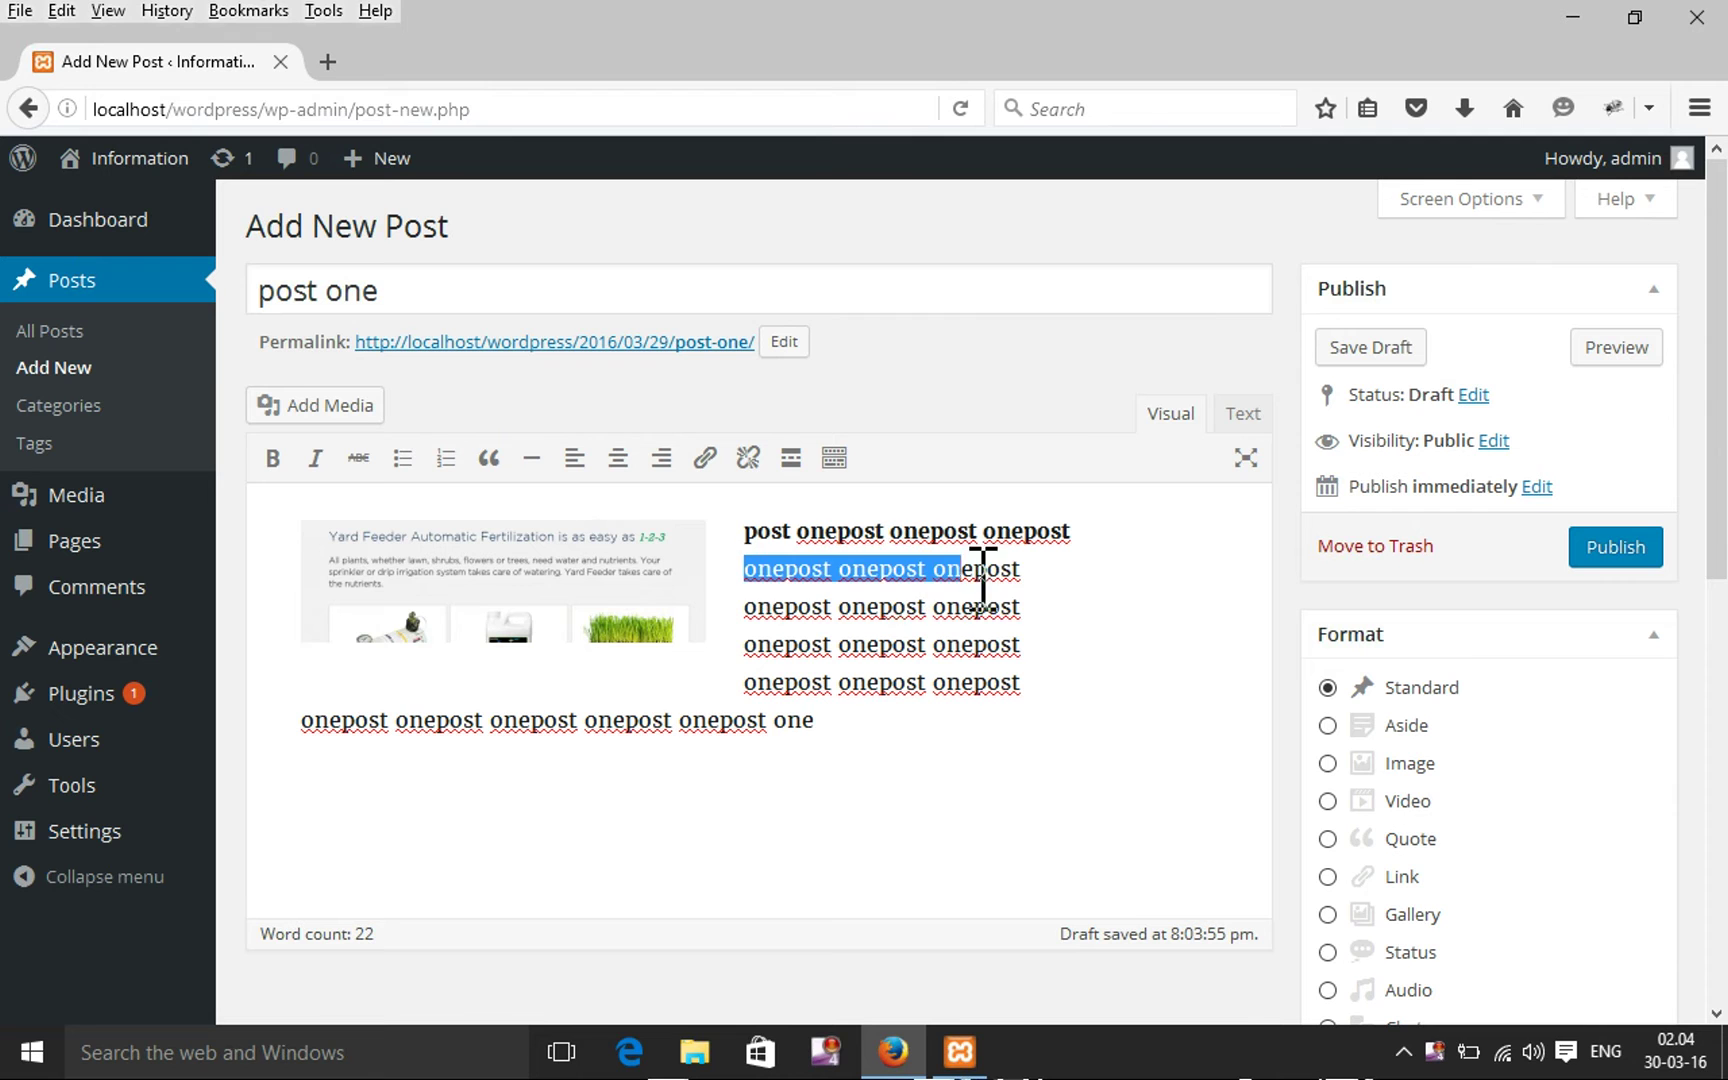
left_click(834, 458)
left_click(549, 500)
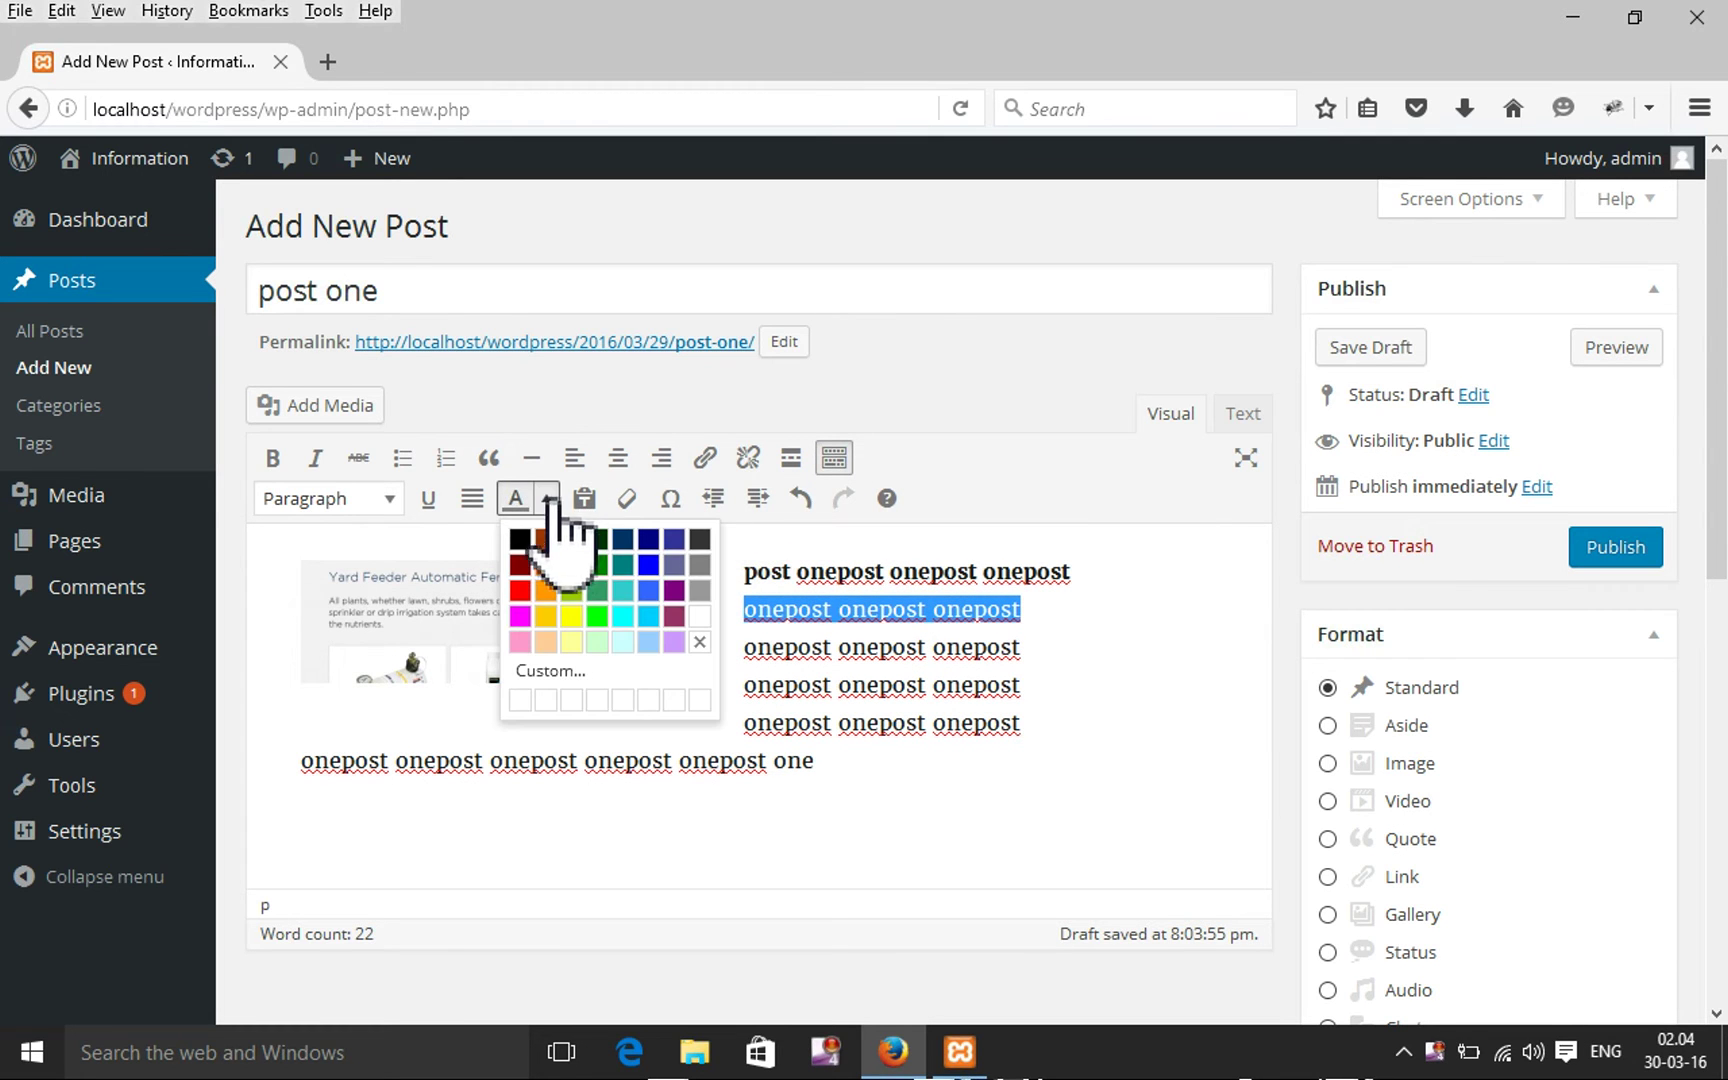
left_click(598, 564)
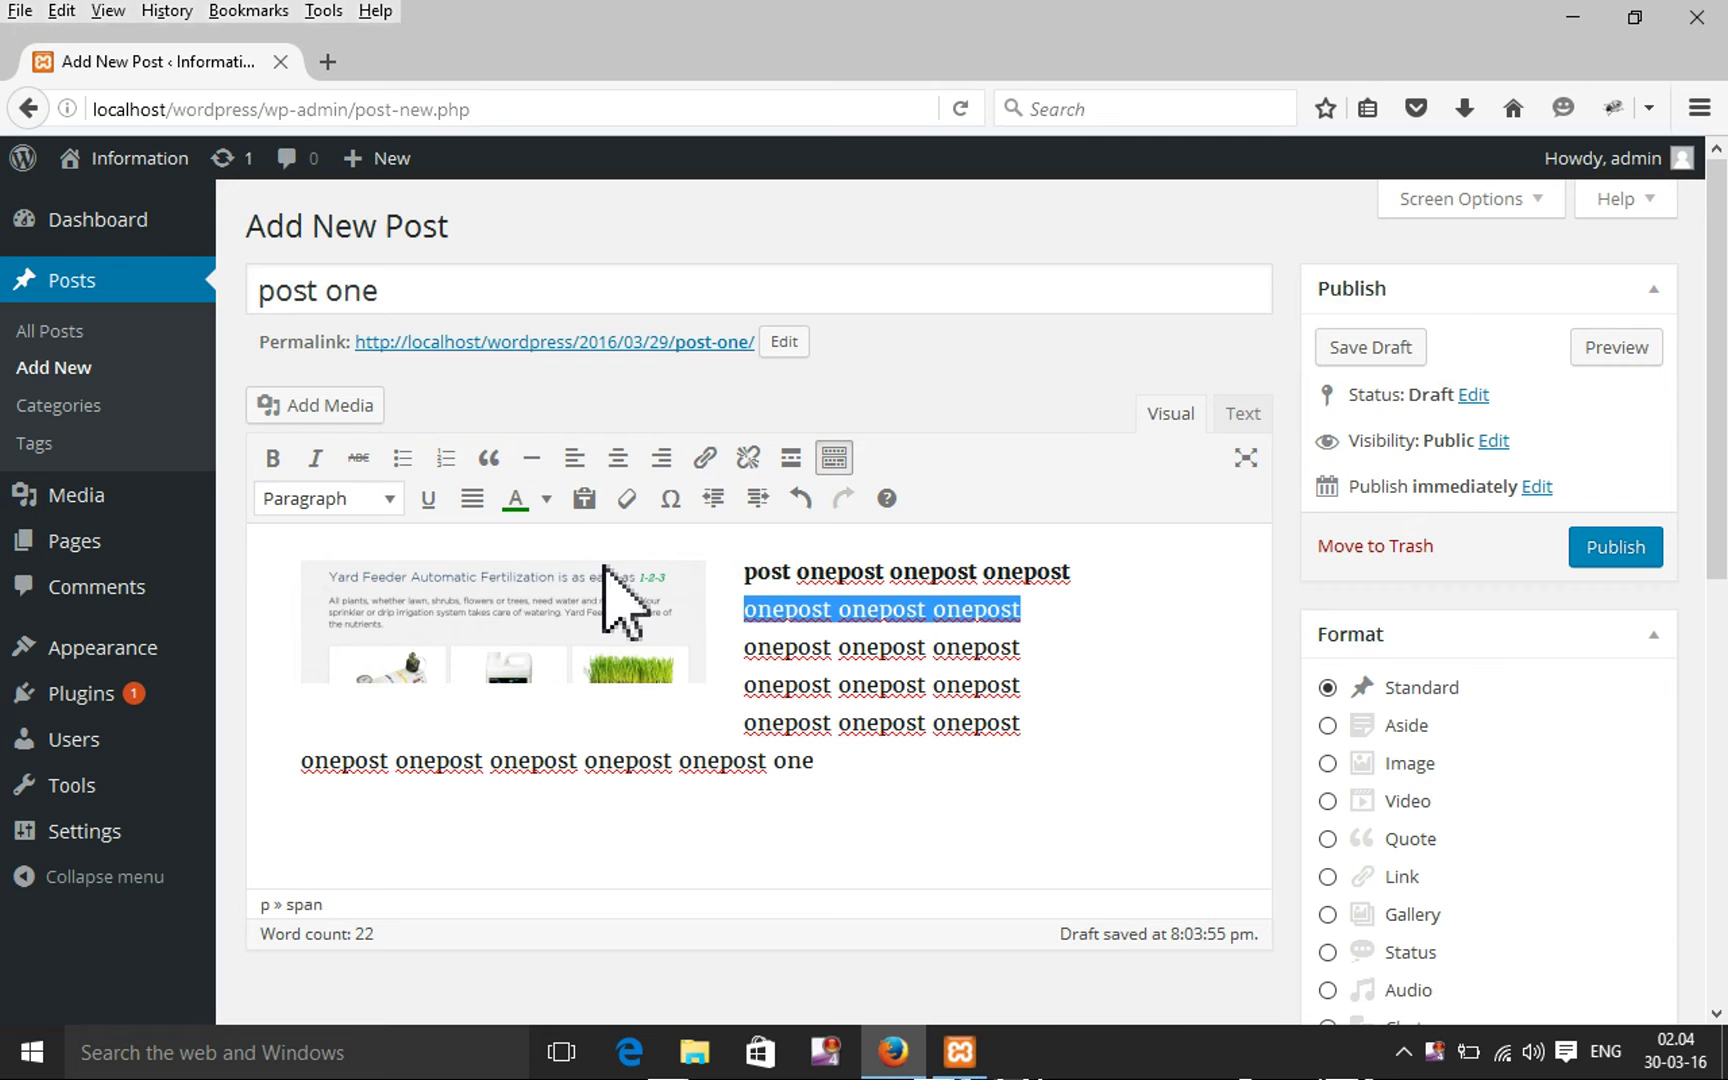
Italicise the fifth line of text
left_click(1126, 713)
left_click_drag(1033, 731, 745, 731)
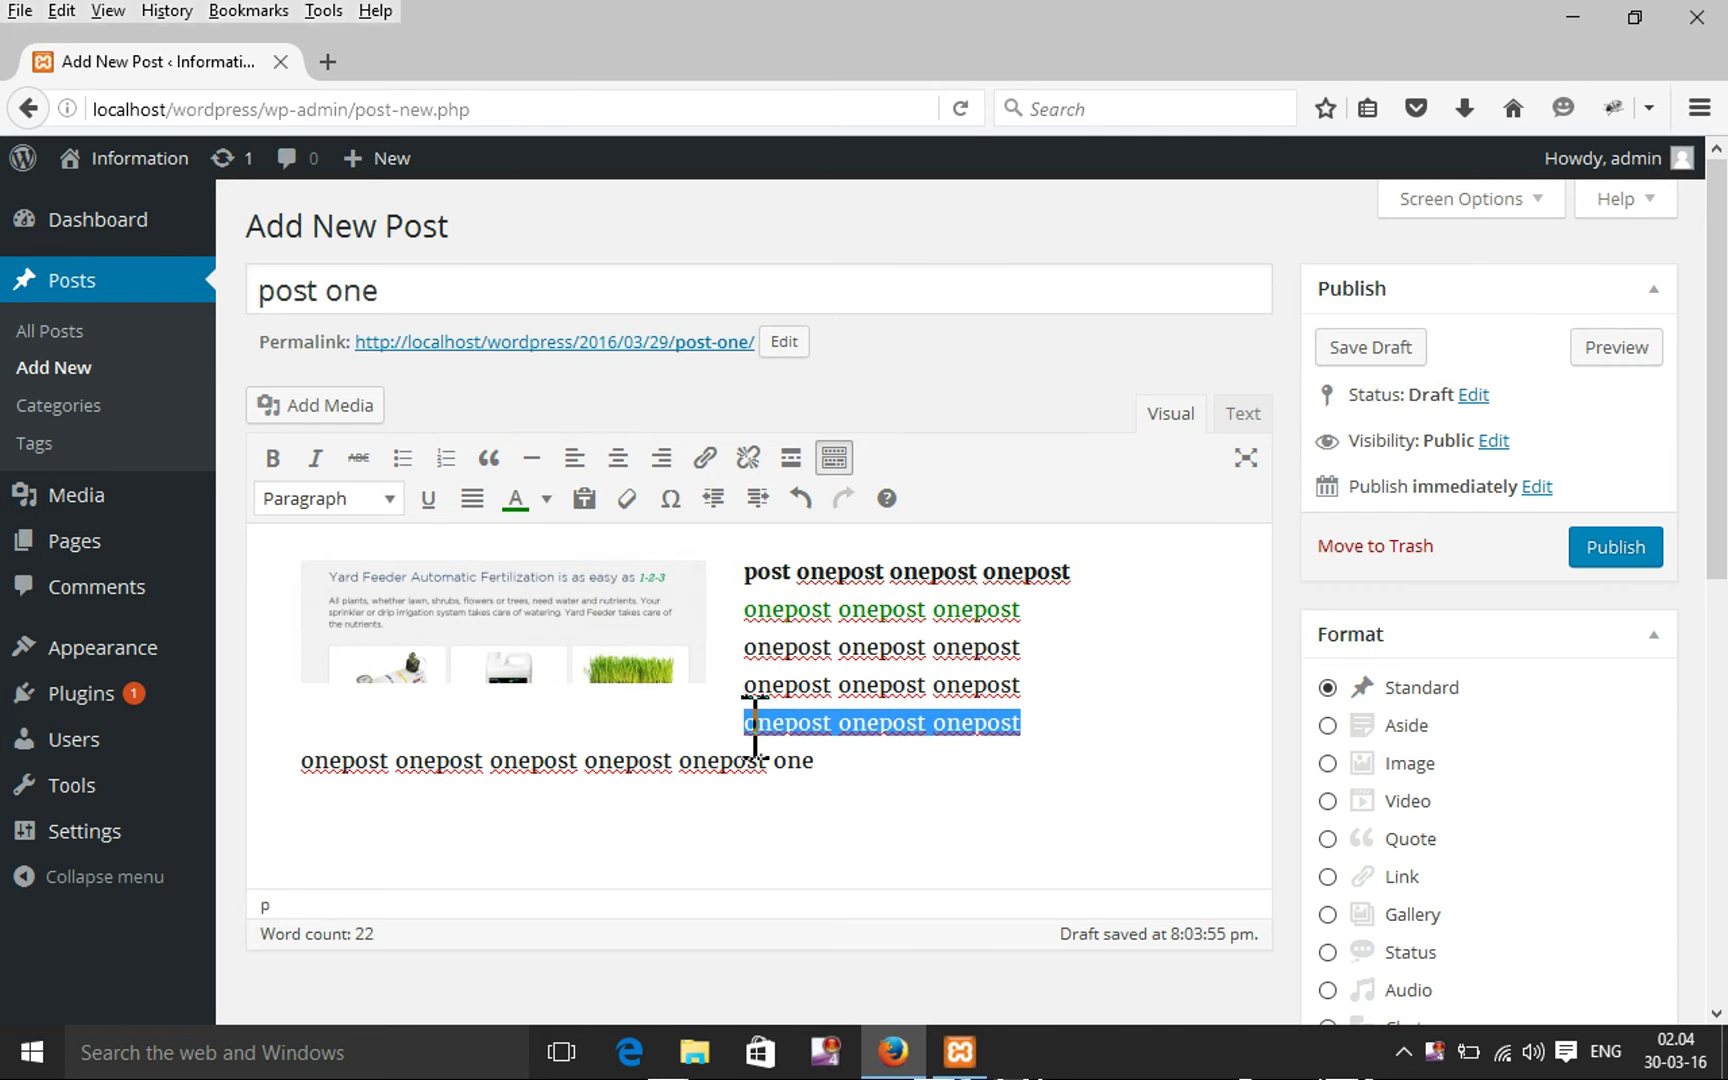
left_click(318, 458)
left_click(867, 760)
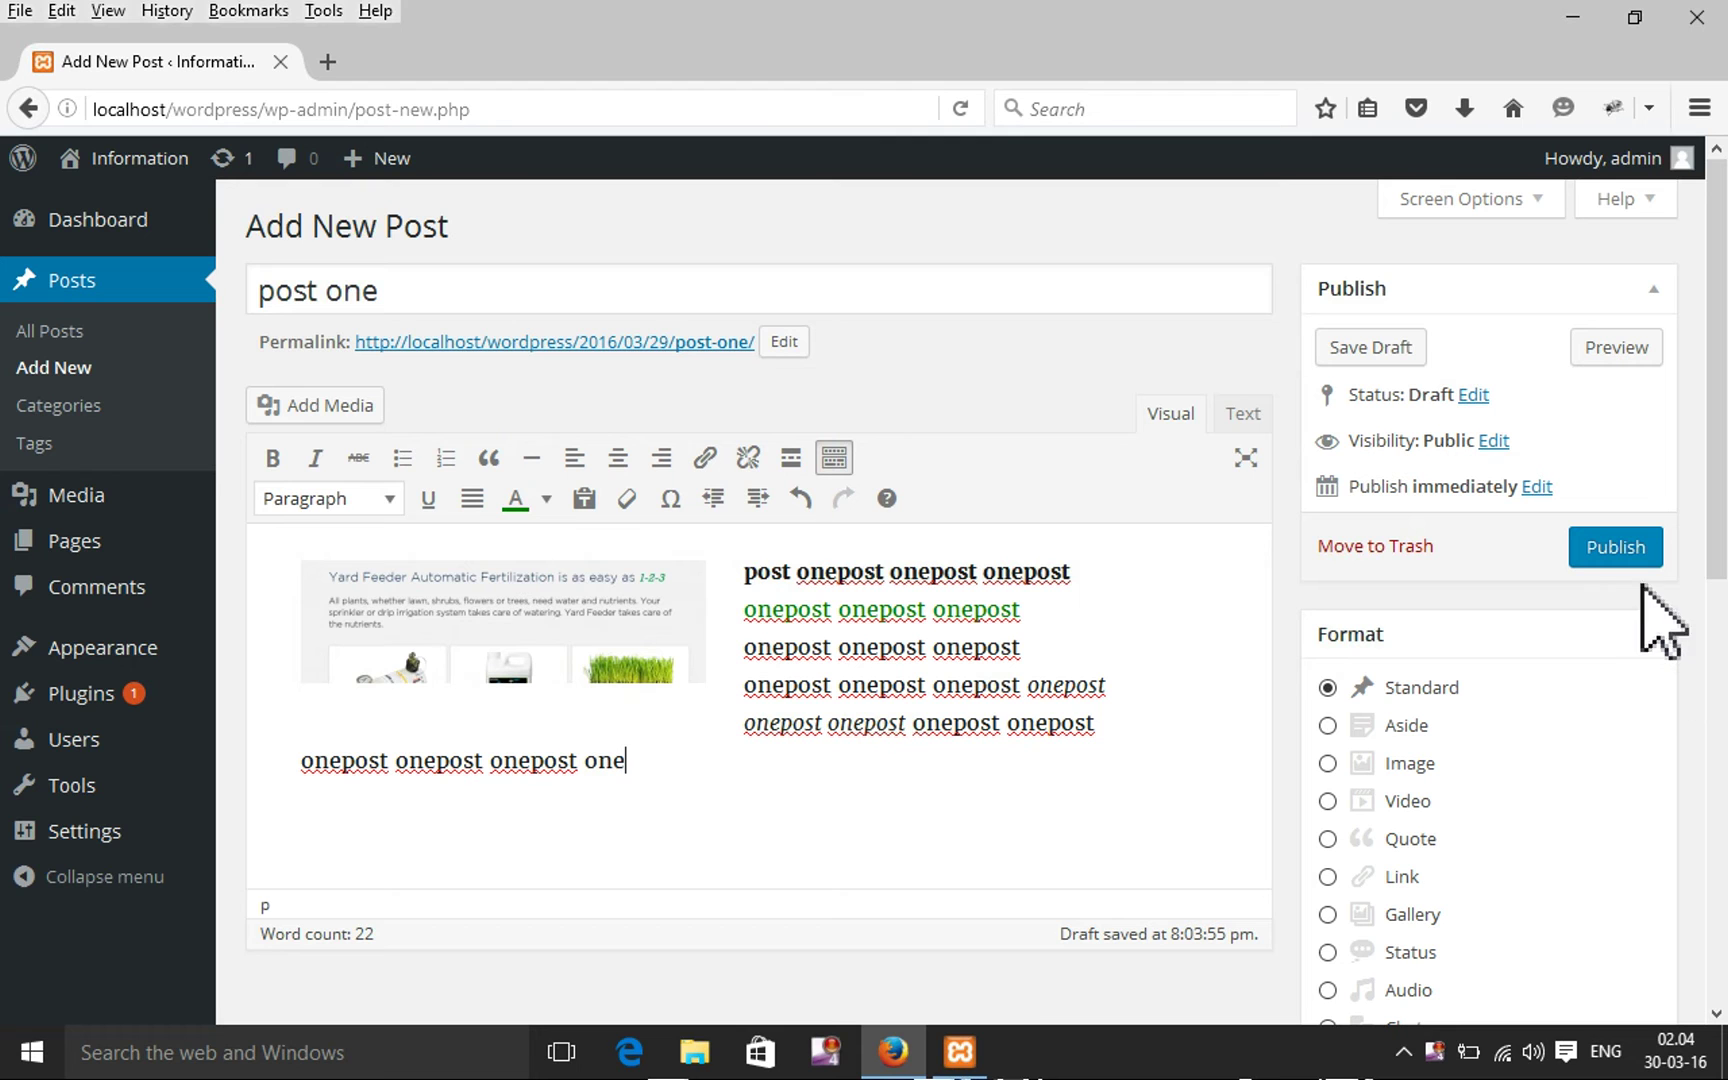
Publish post one and view it on the site's front page
left_click(1616, 547)
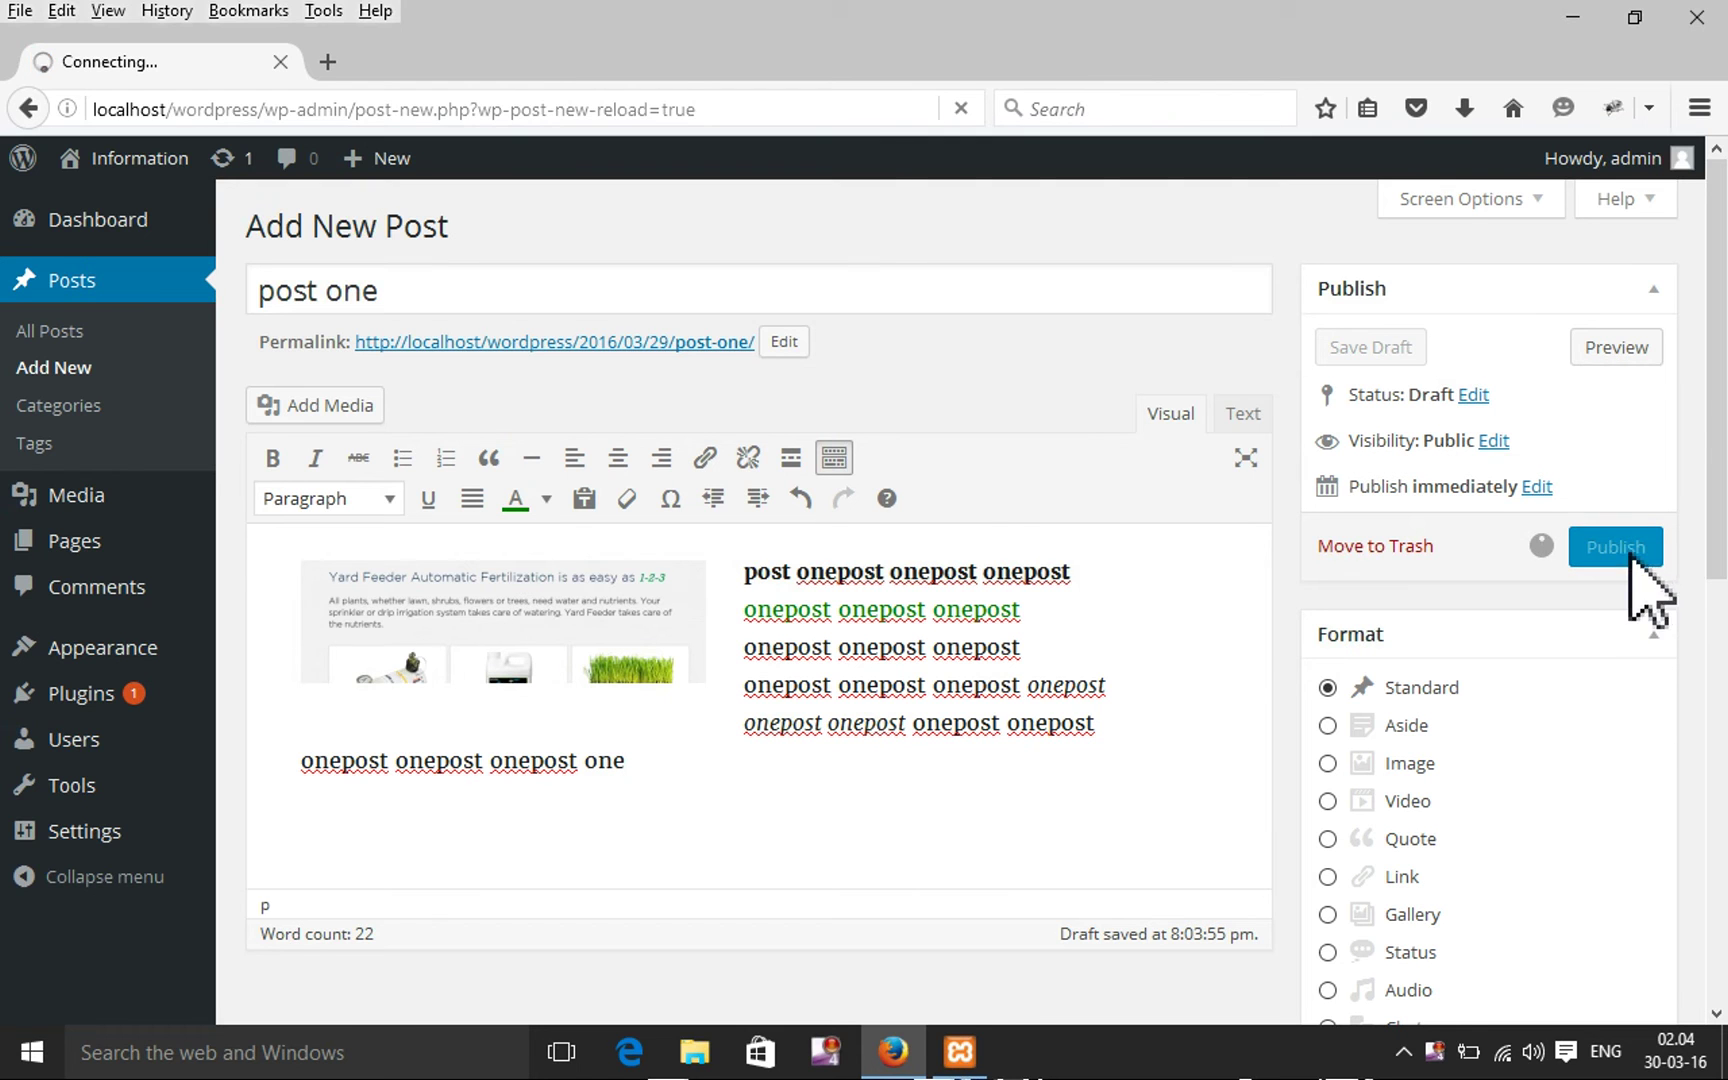
mouse_move(128, 165)
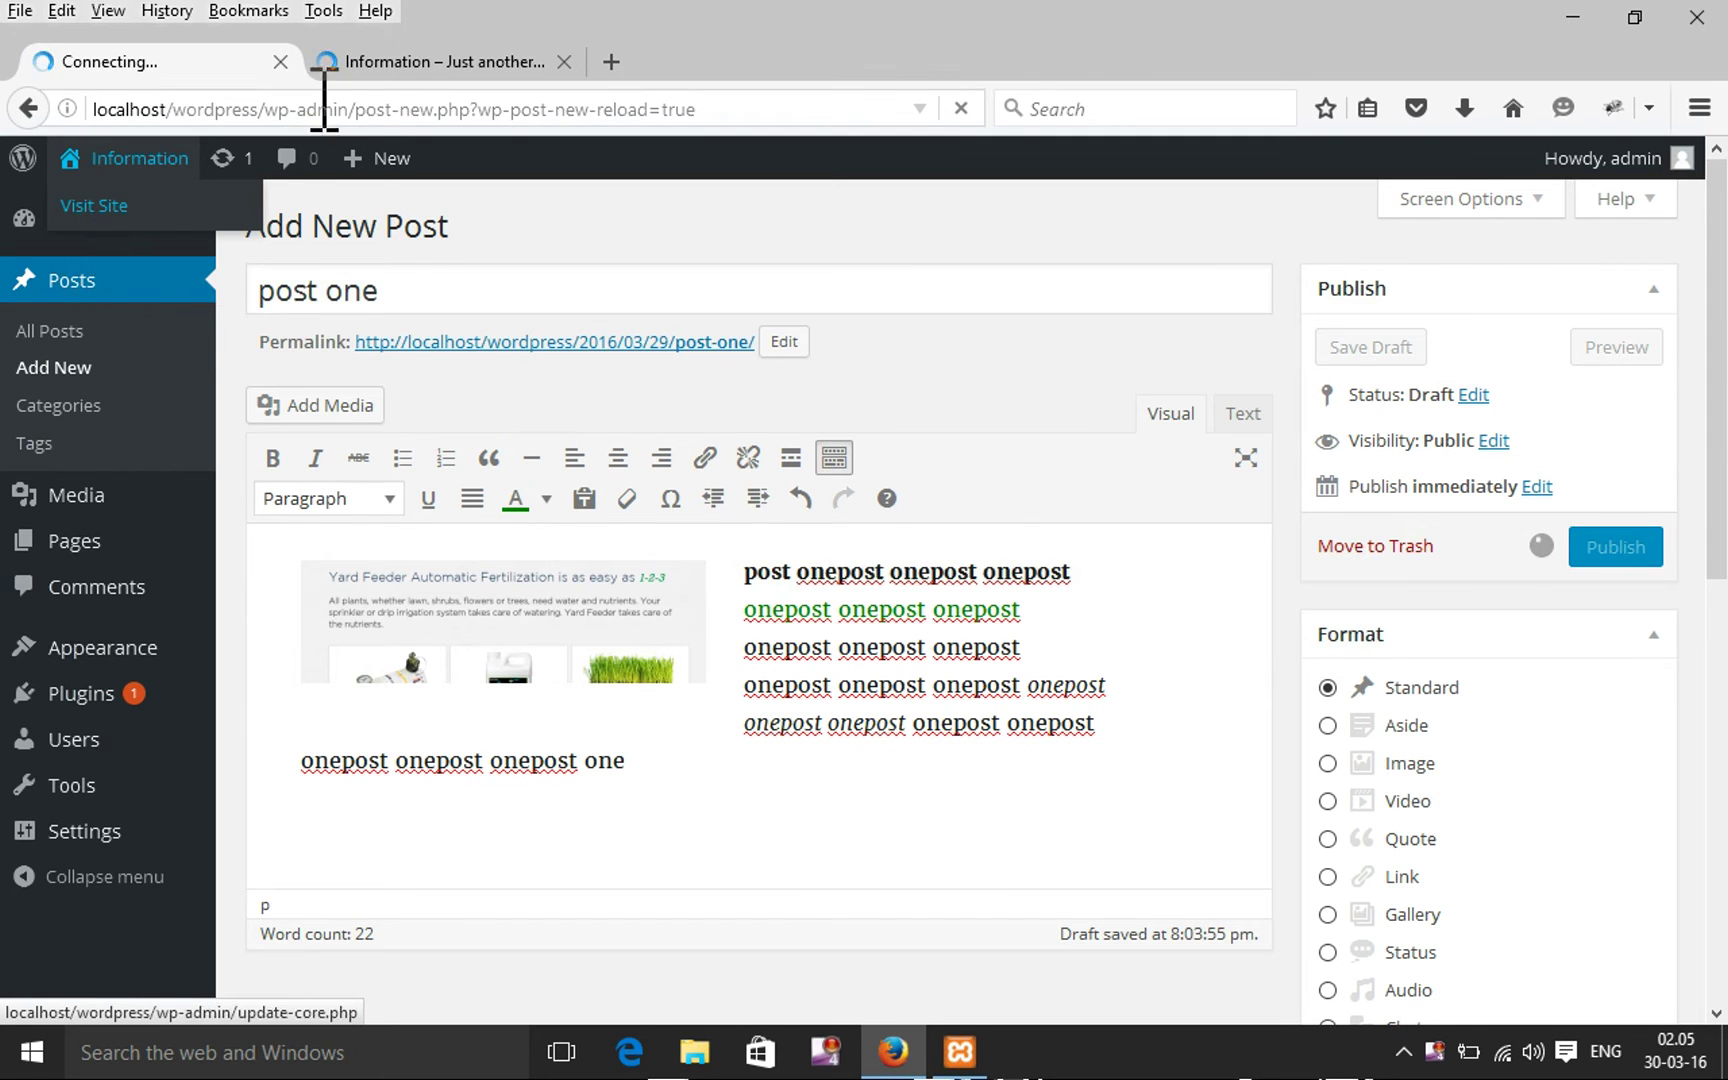
left_click(360, 64)
scroll(700, 500, "down", 4)
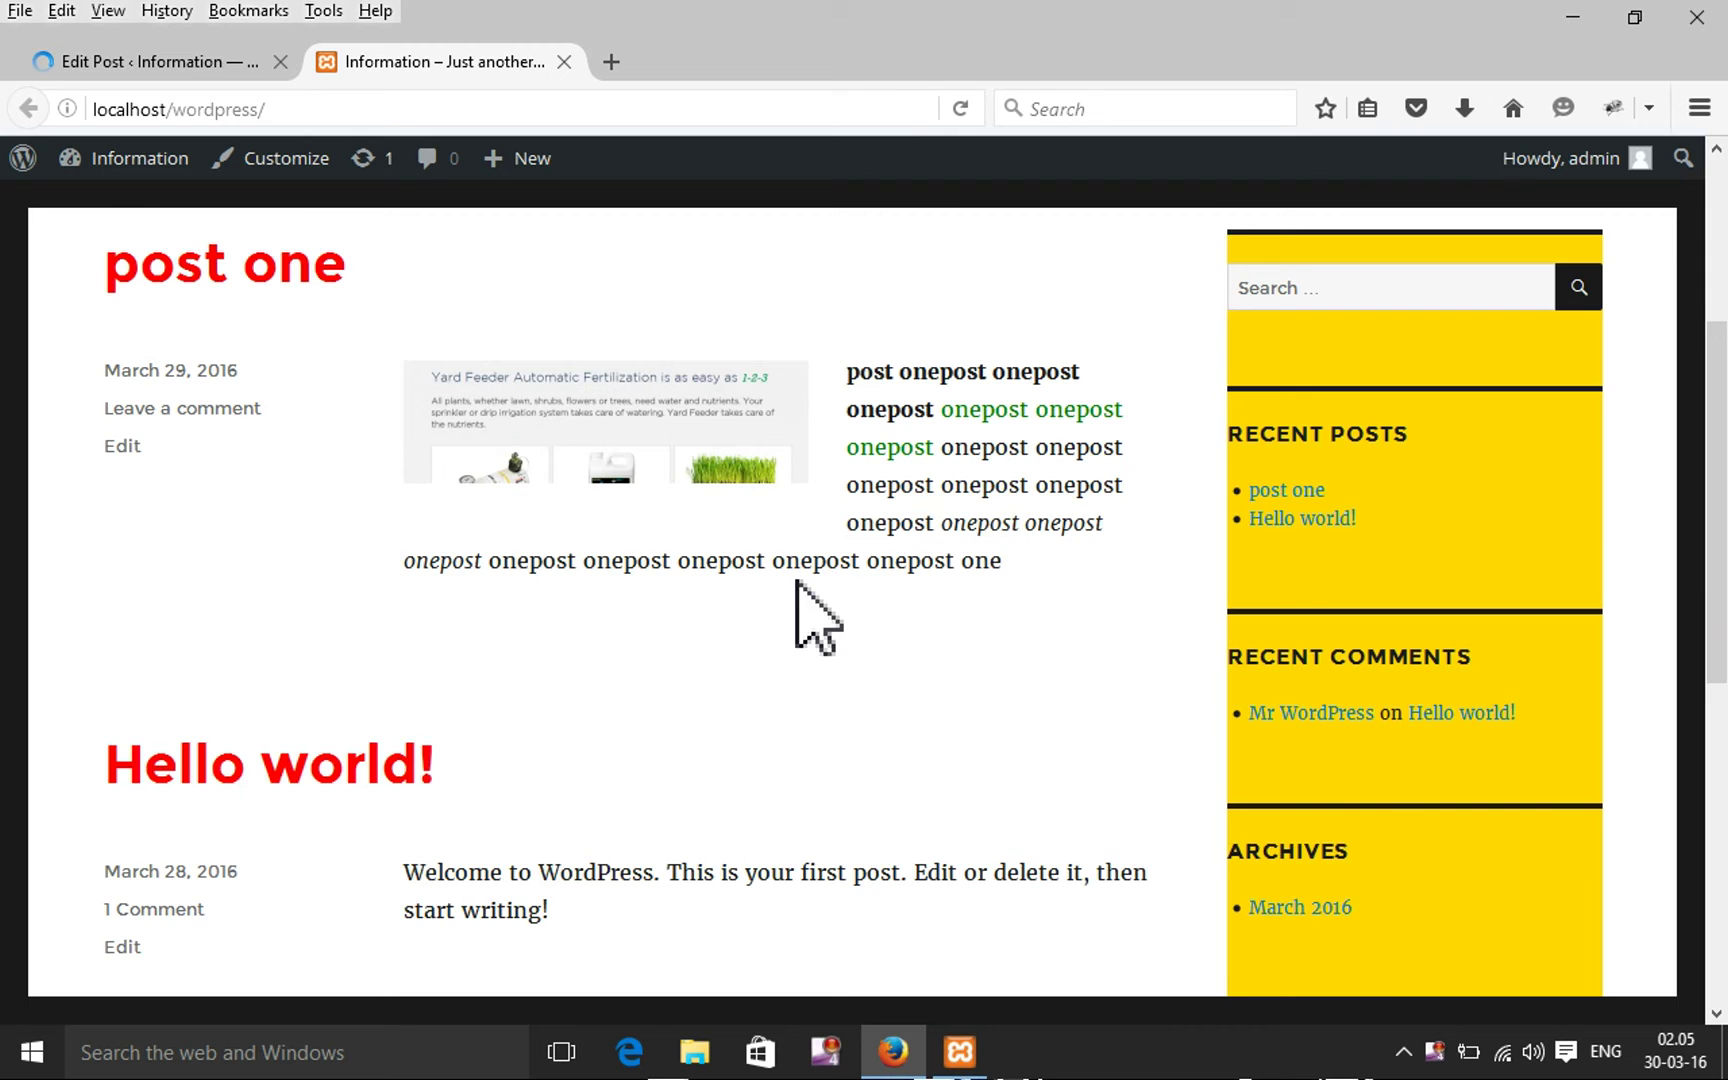
scroll(798, 608, "up", 3)
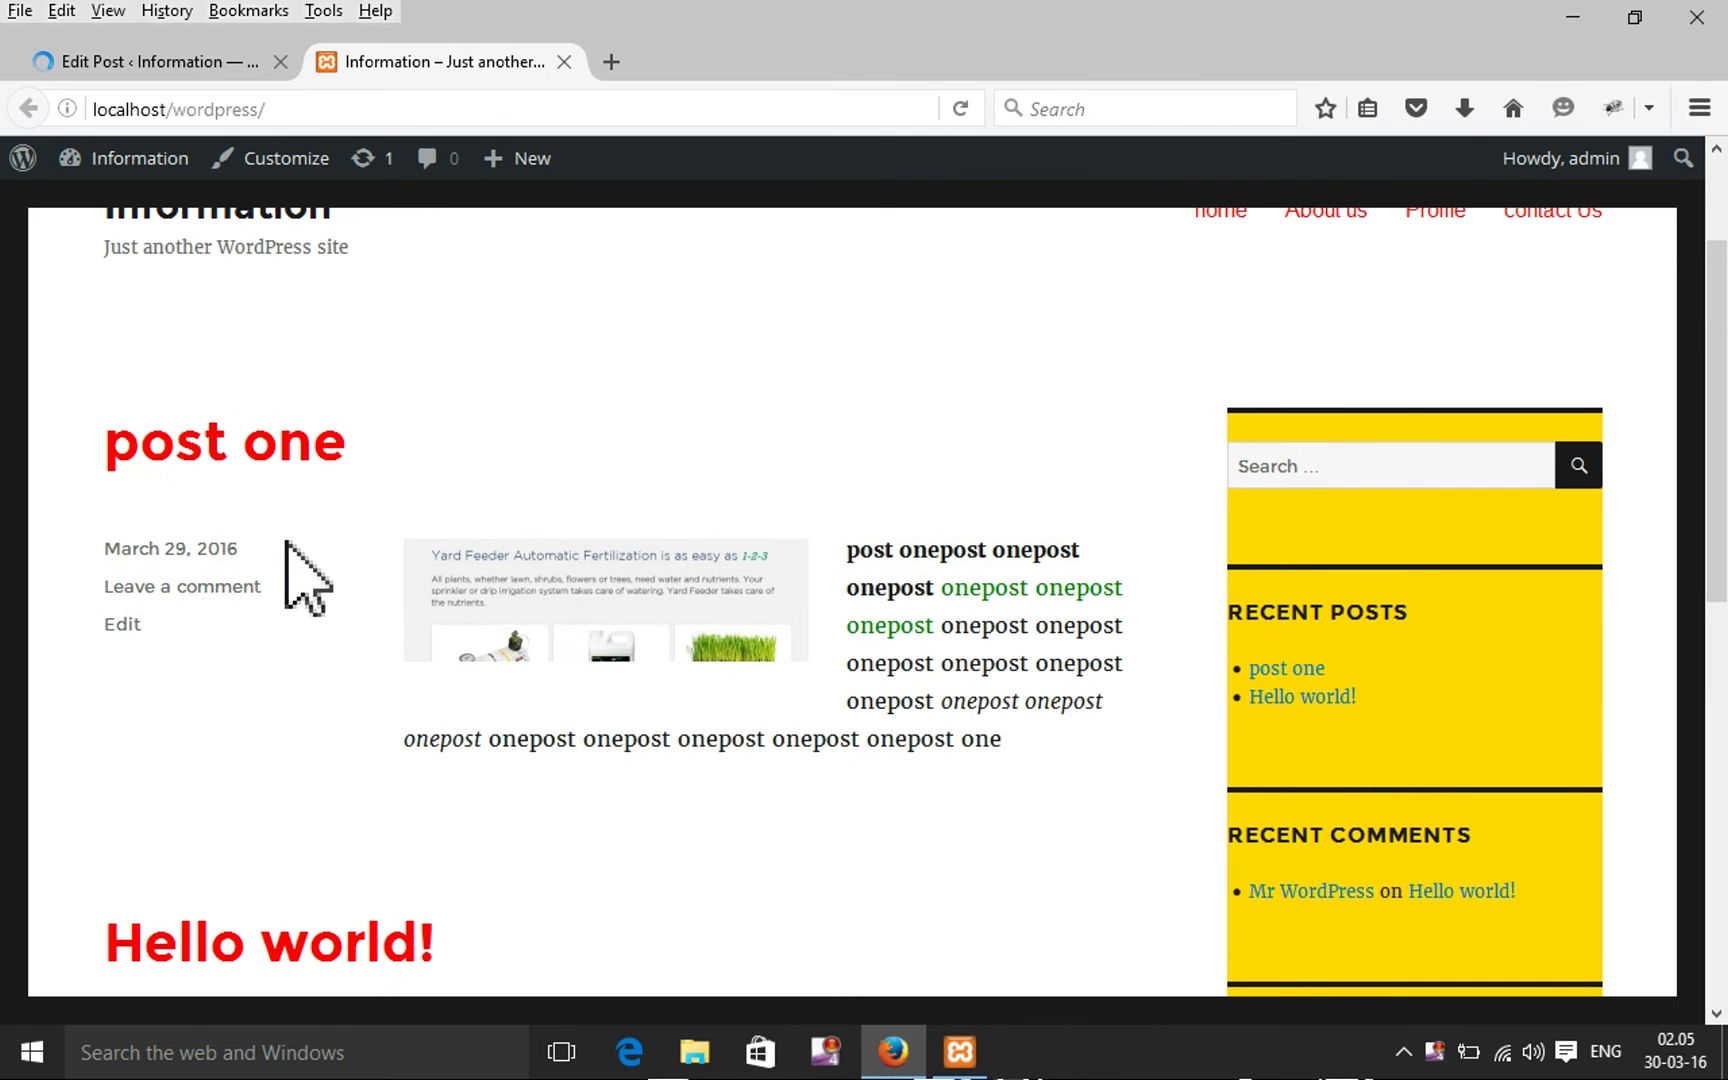
Review the post's opening text on the front page, then return to its editor
left_click_drag(636, 720, 1705, 1070)
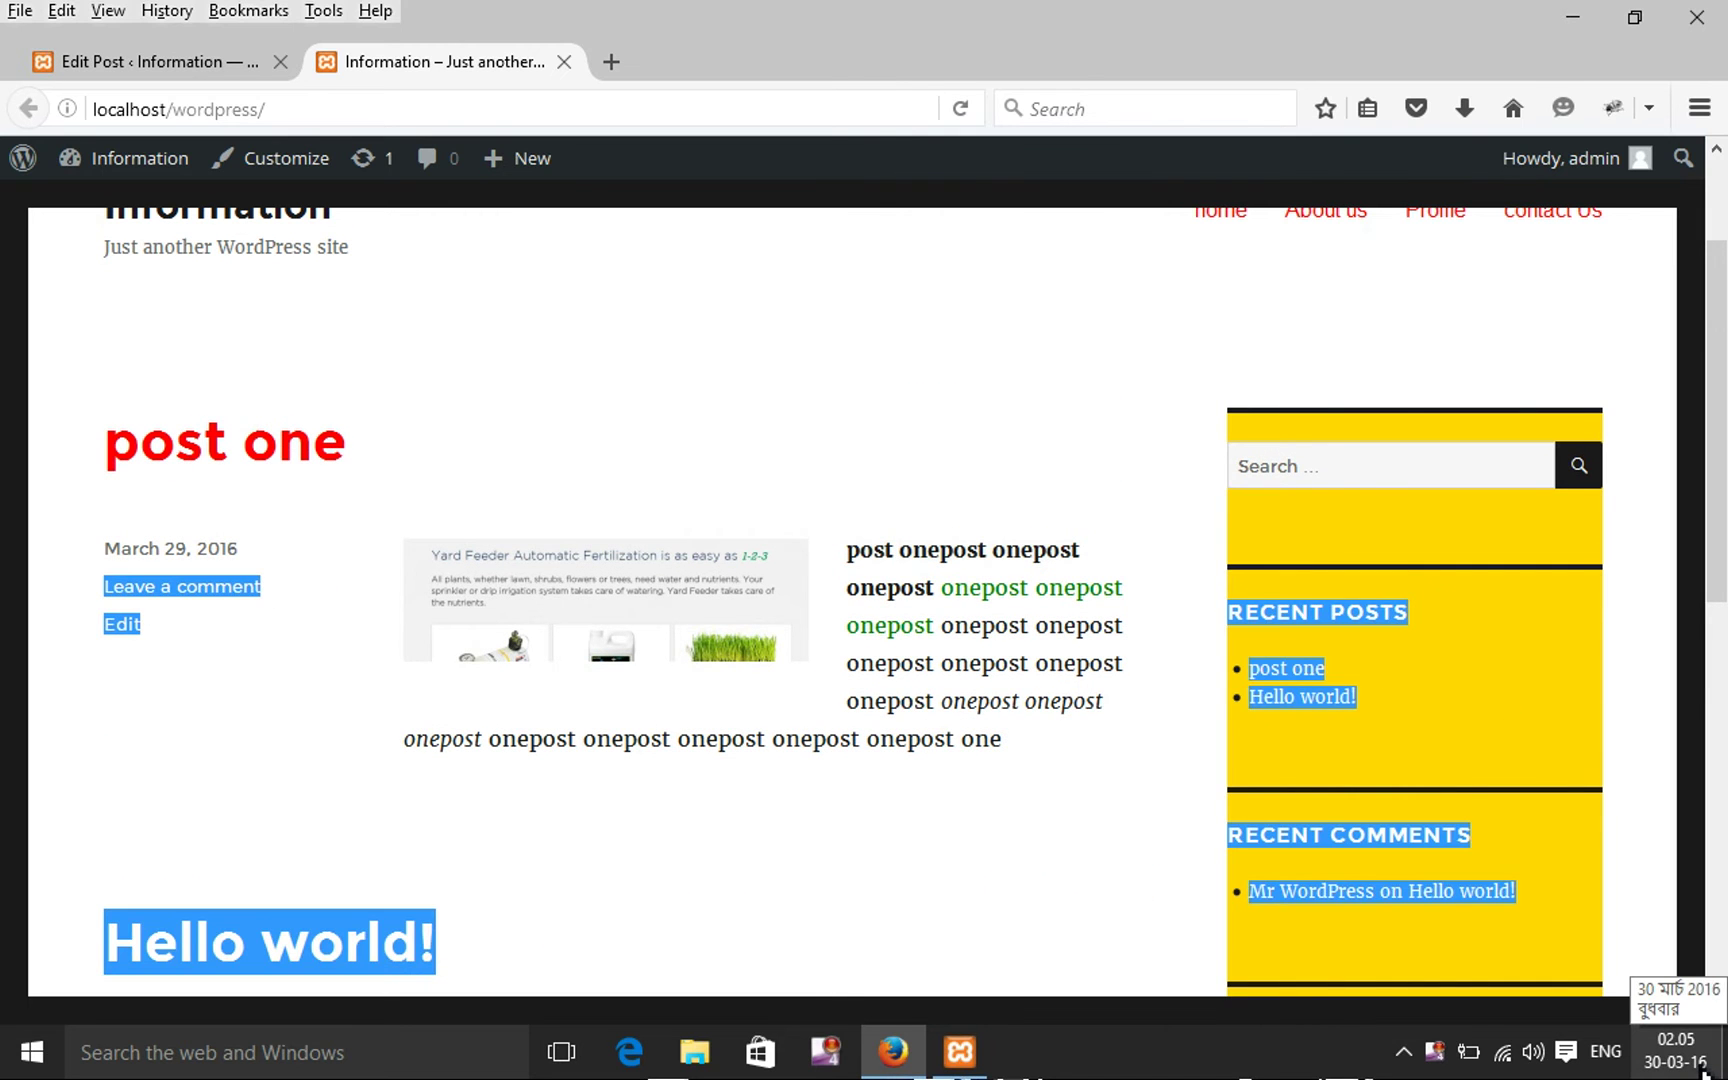
left_click(200, 645)
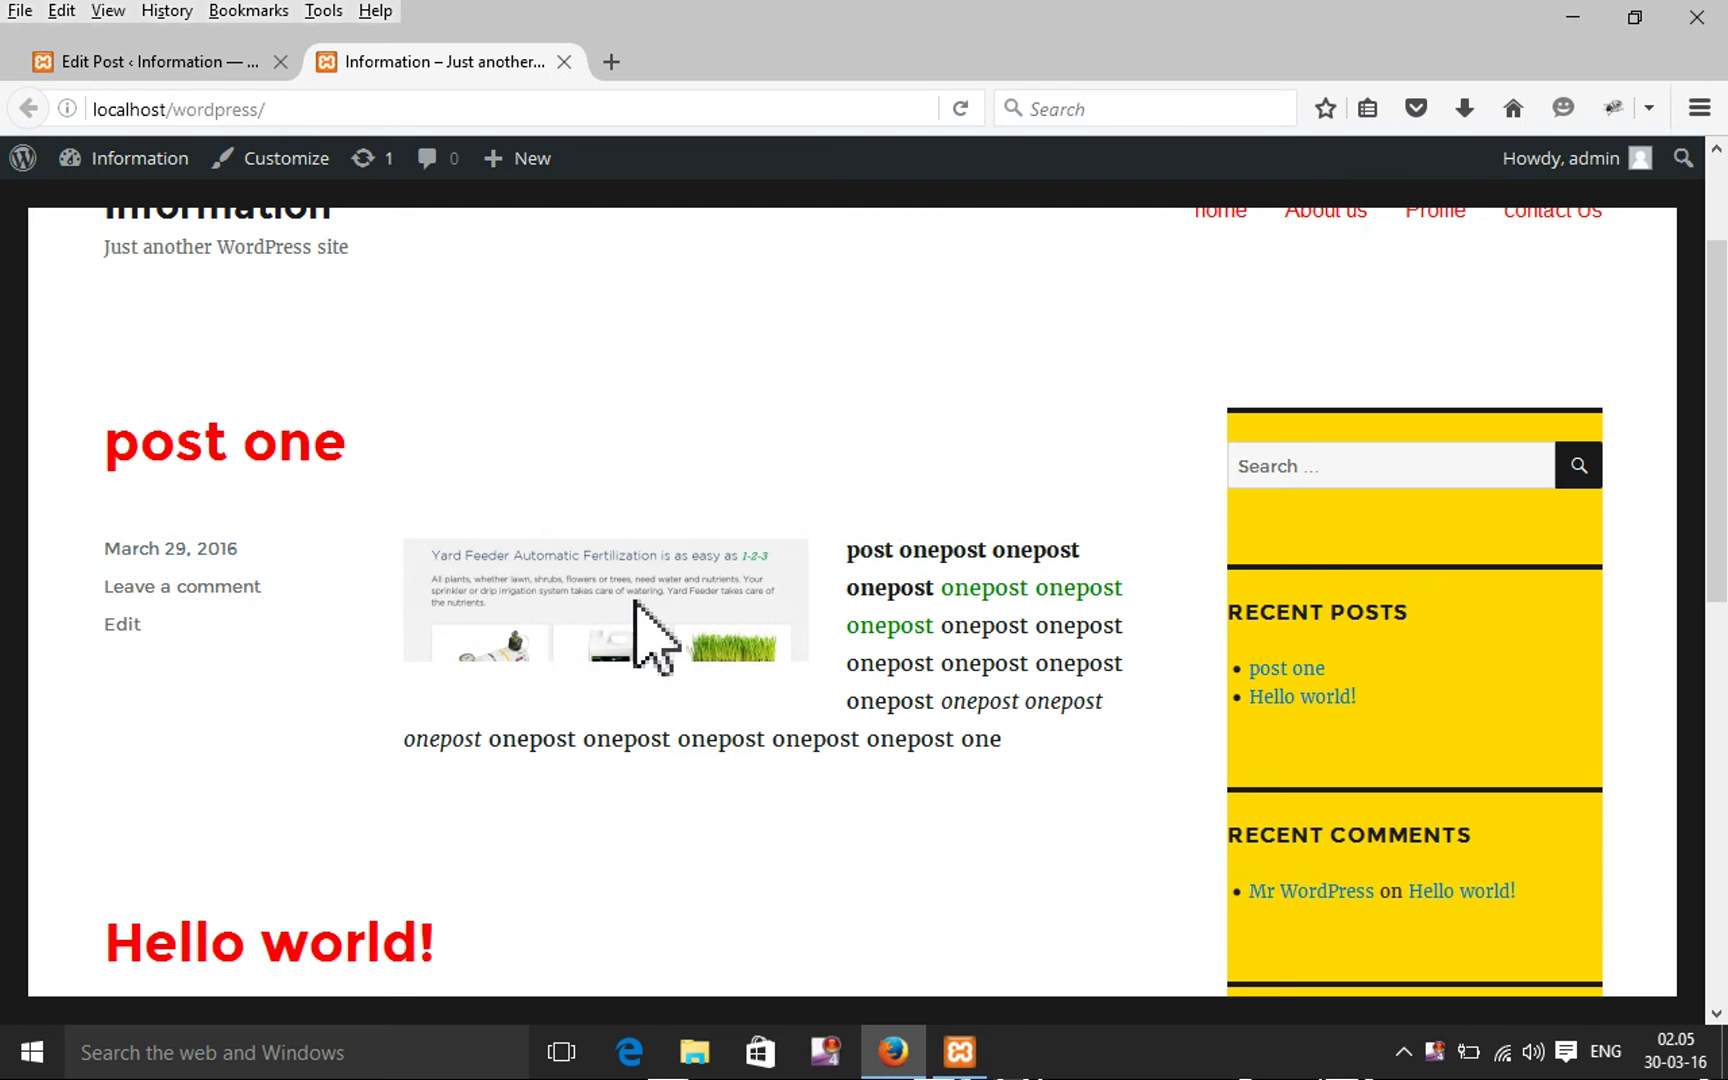
scroll(870, 423, "down", 3)
left_click_drag(869, 375, 1010, 579)
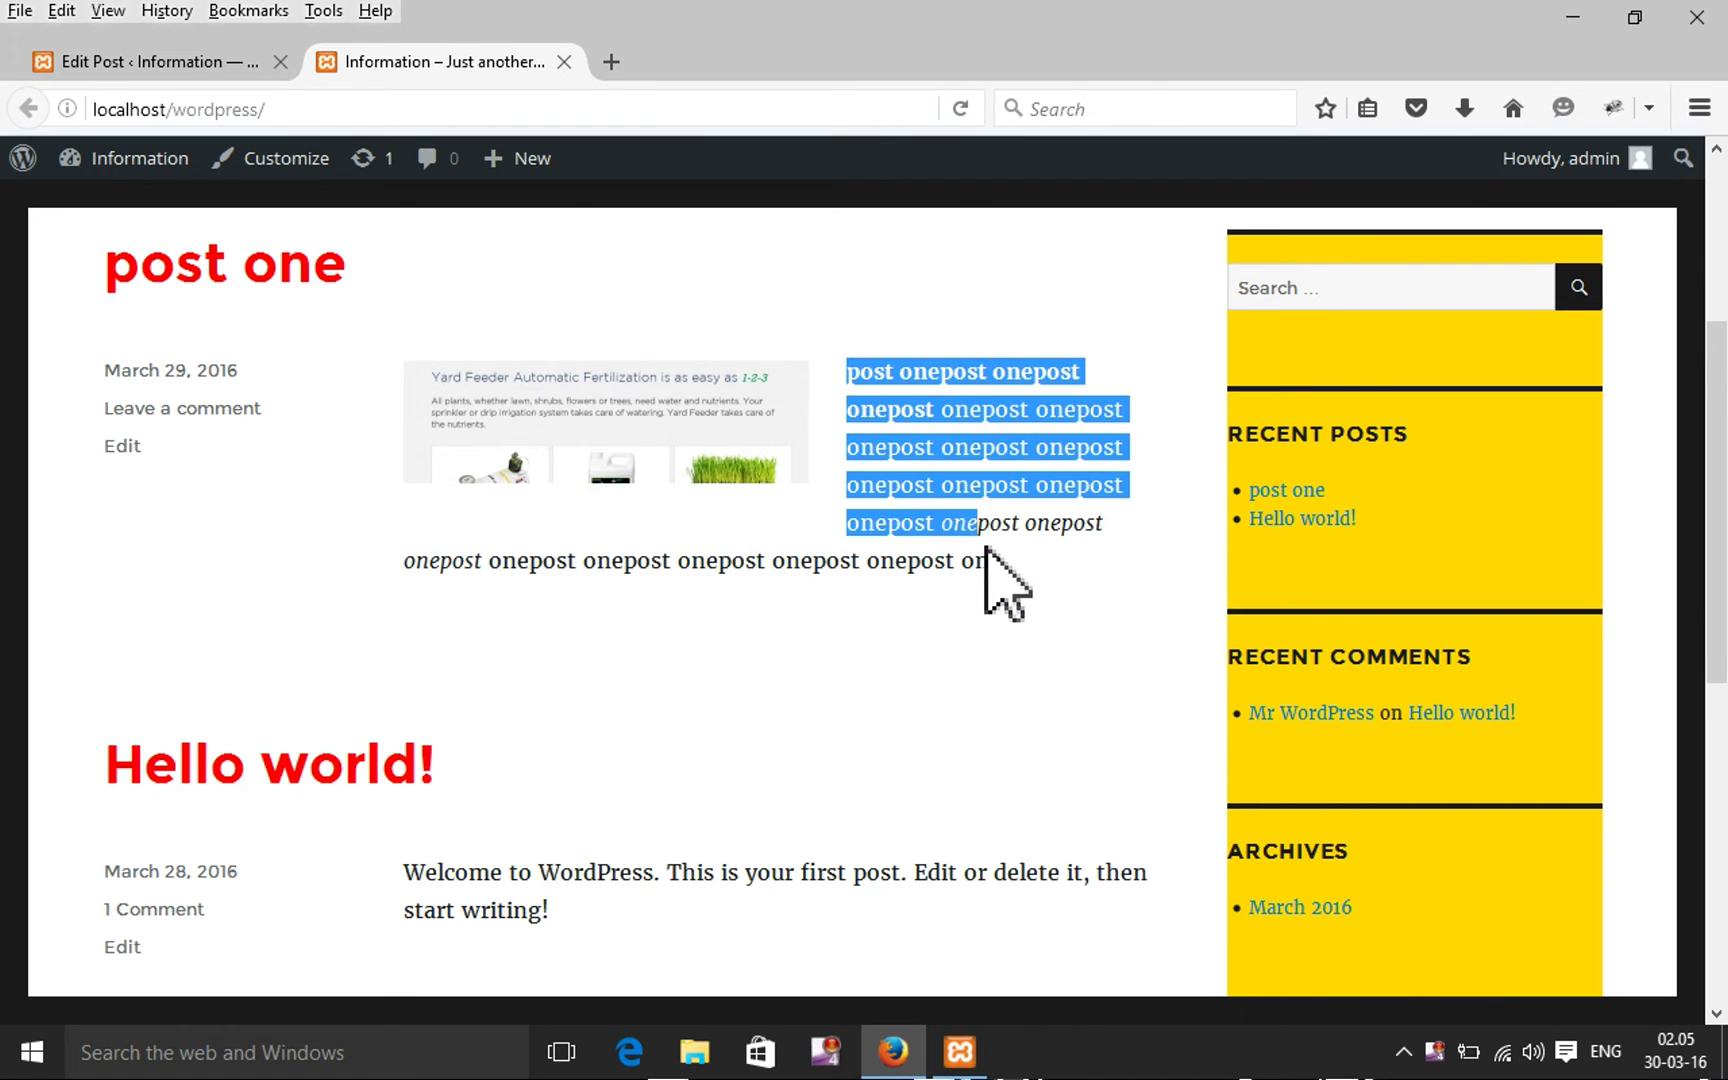
left_click(1026, 617)
left_click(147, 70)
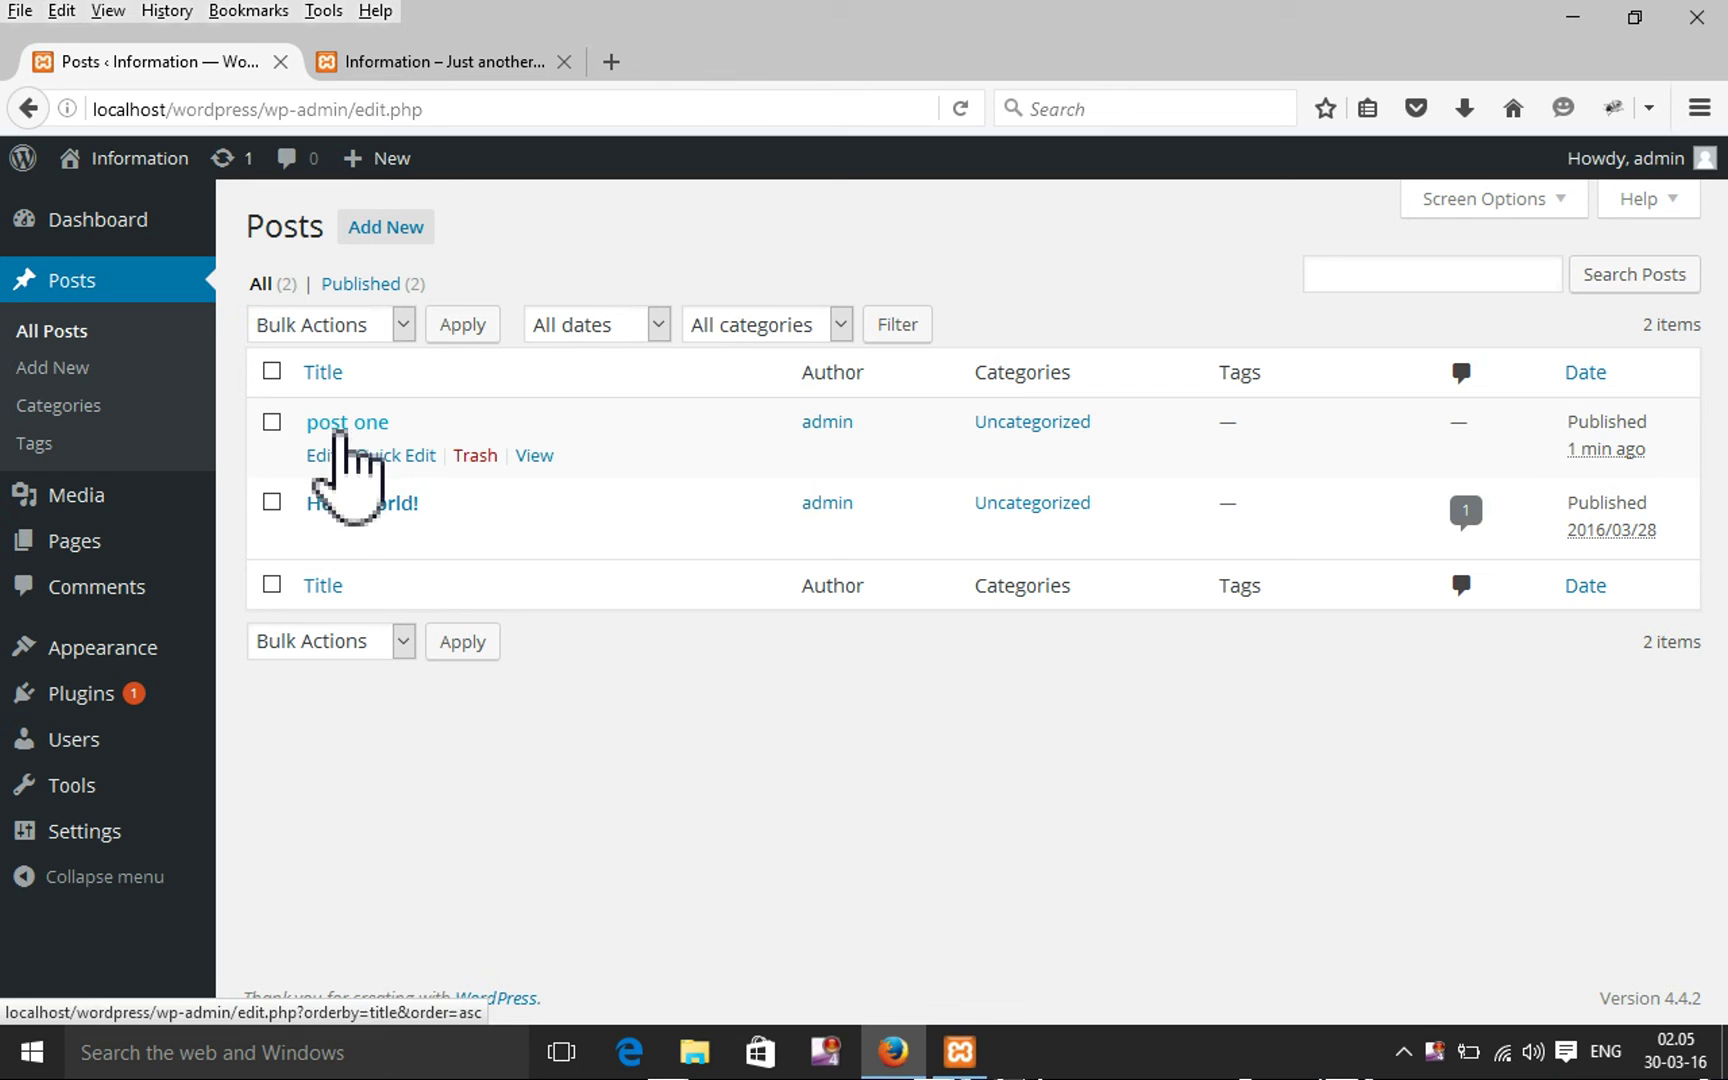
Retitle post one to 'post one edit', paste that phrase at the body start, and update
left_click(320, 457)
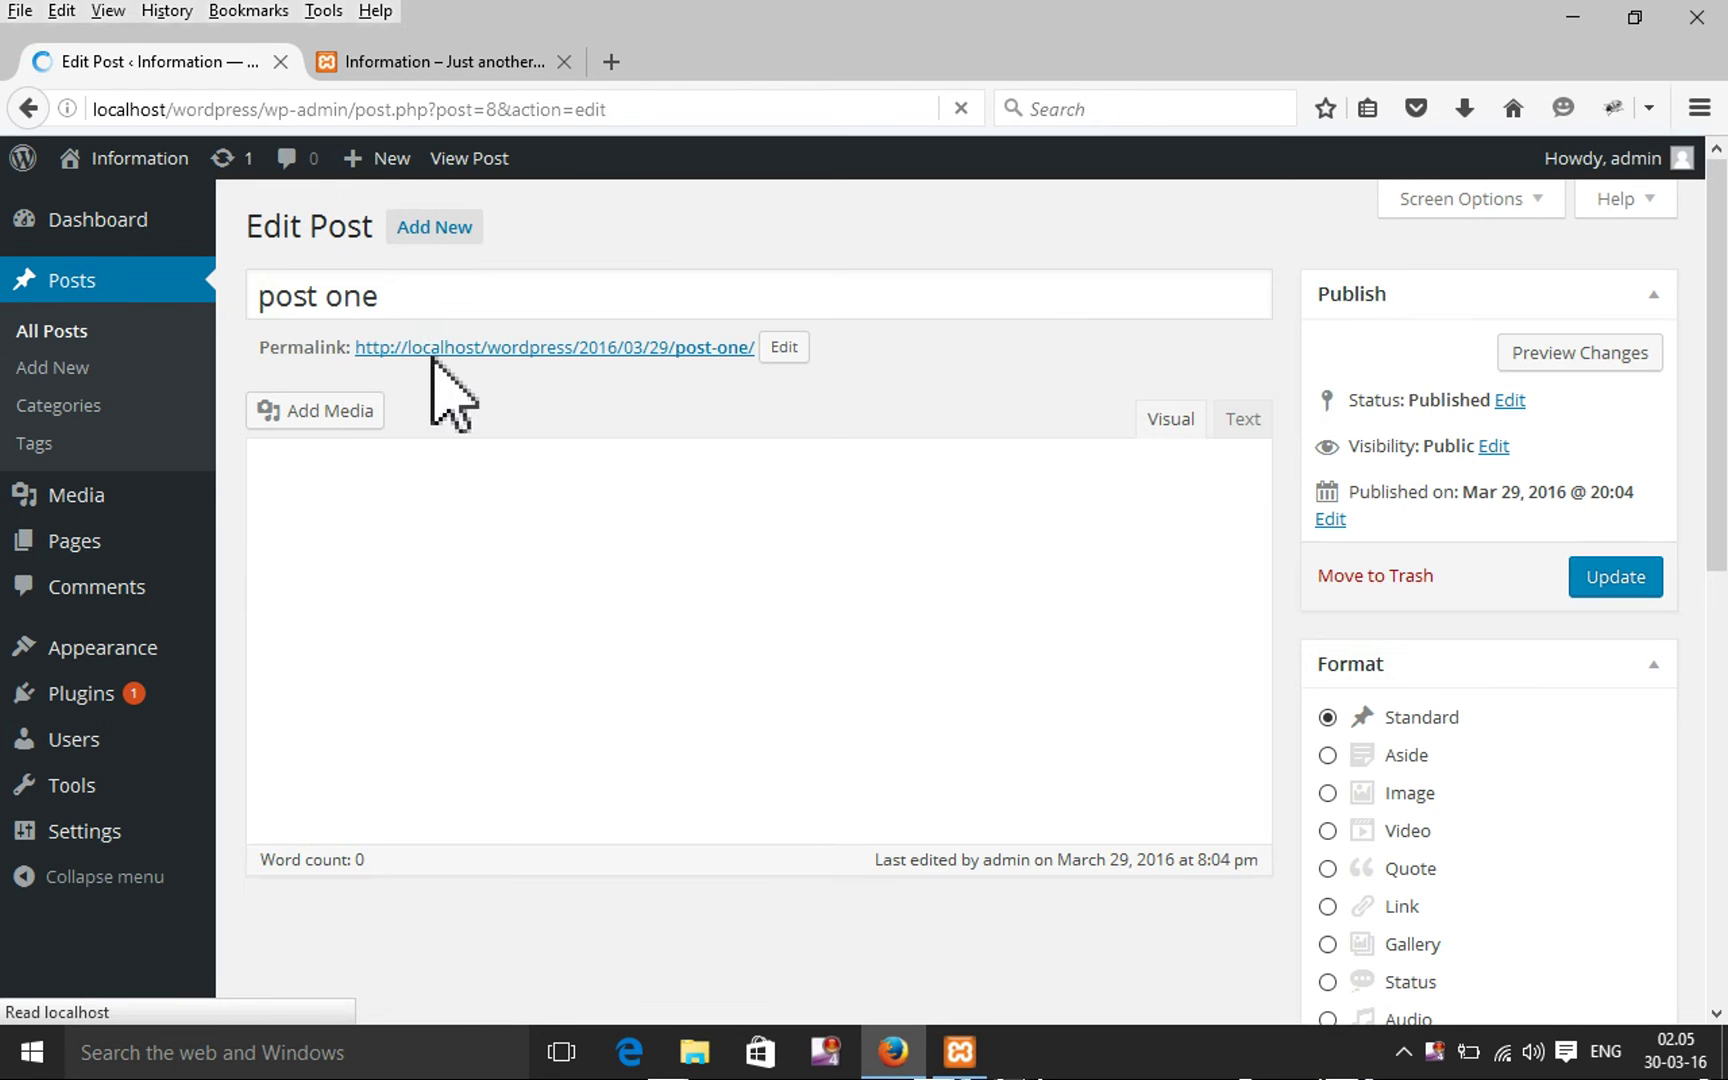
left_click(407, 306)
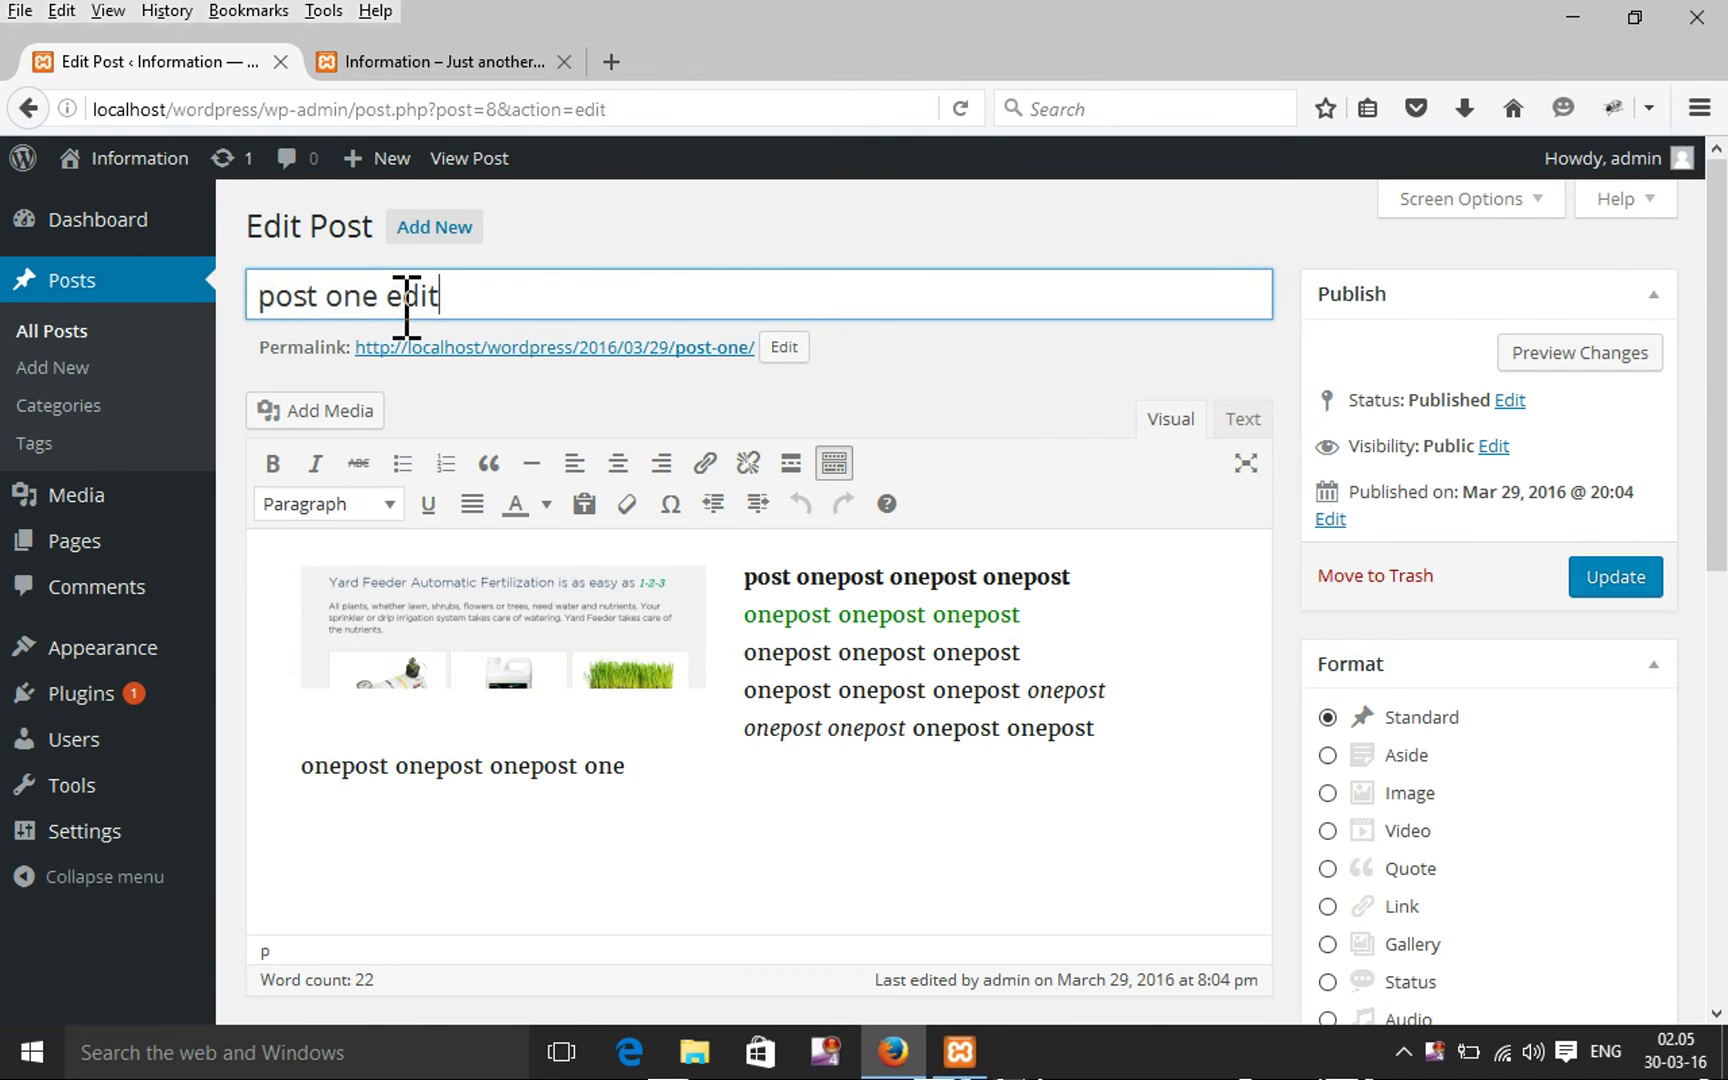
left_click_drag(435, 300, 212, 295)
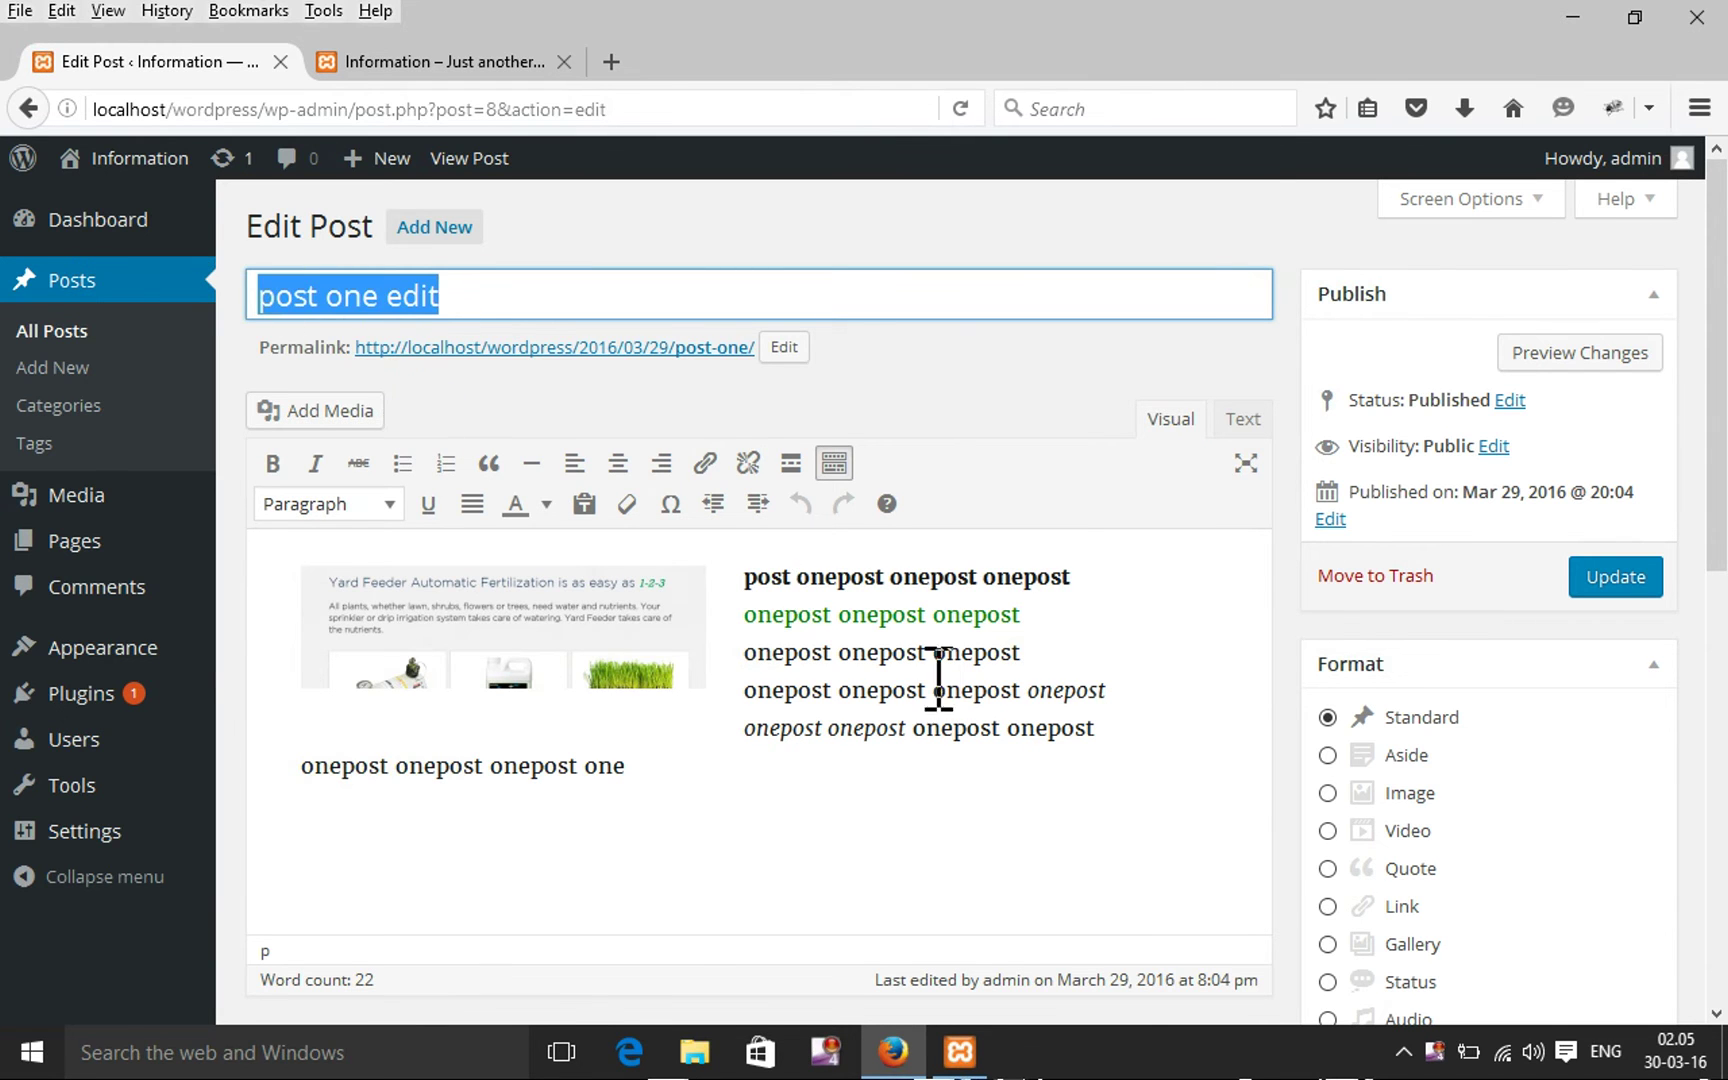
left_click(755, 586)
key("ctrl+v")
key("ctrl+v")
key("ctrl+v")
key("ctrl+v")
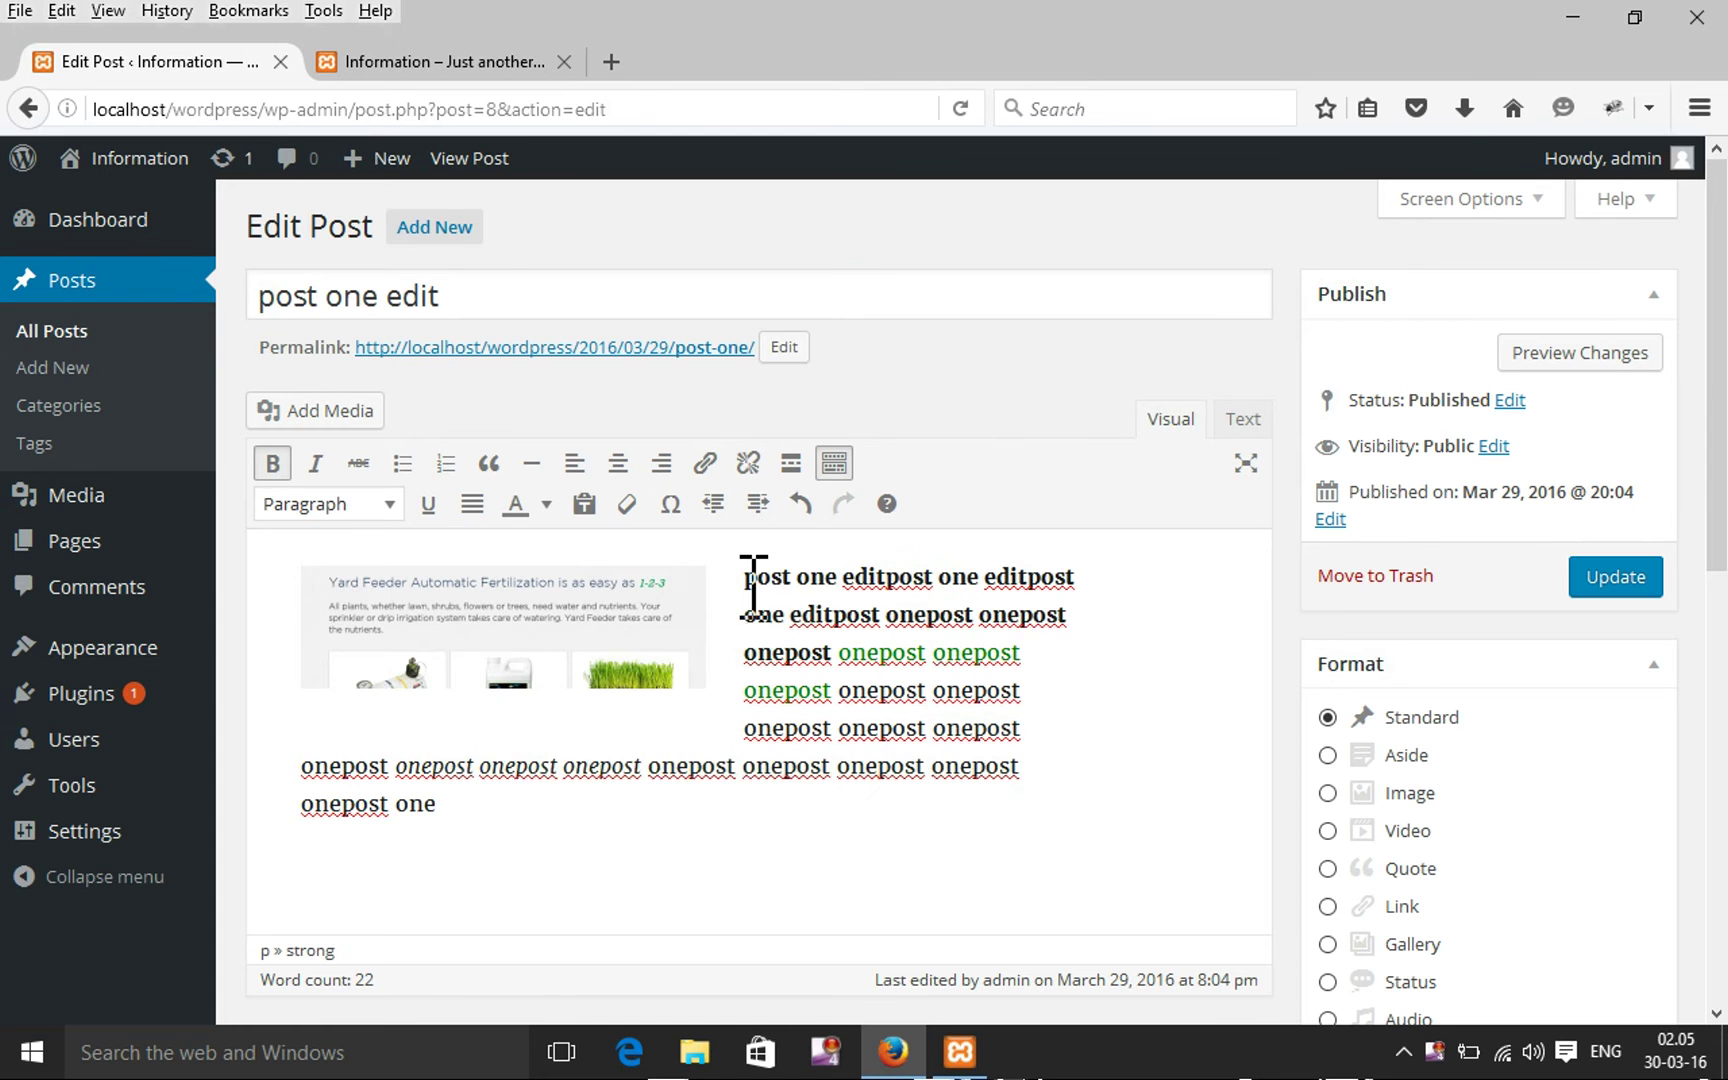
left_click(1622, 580)
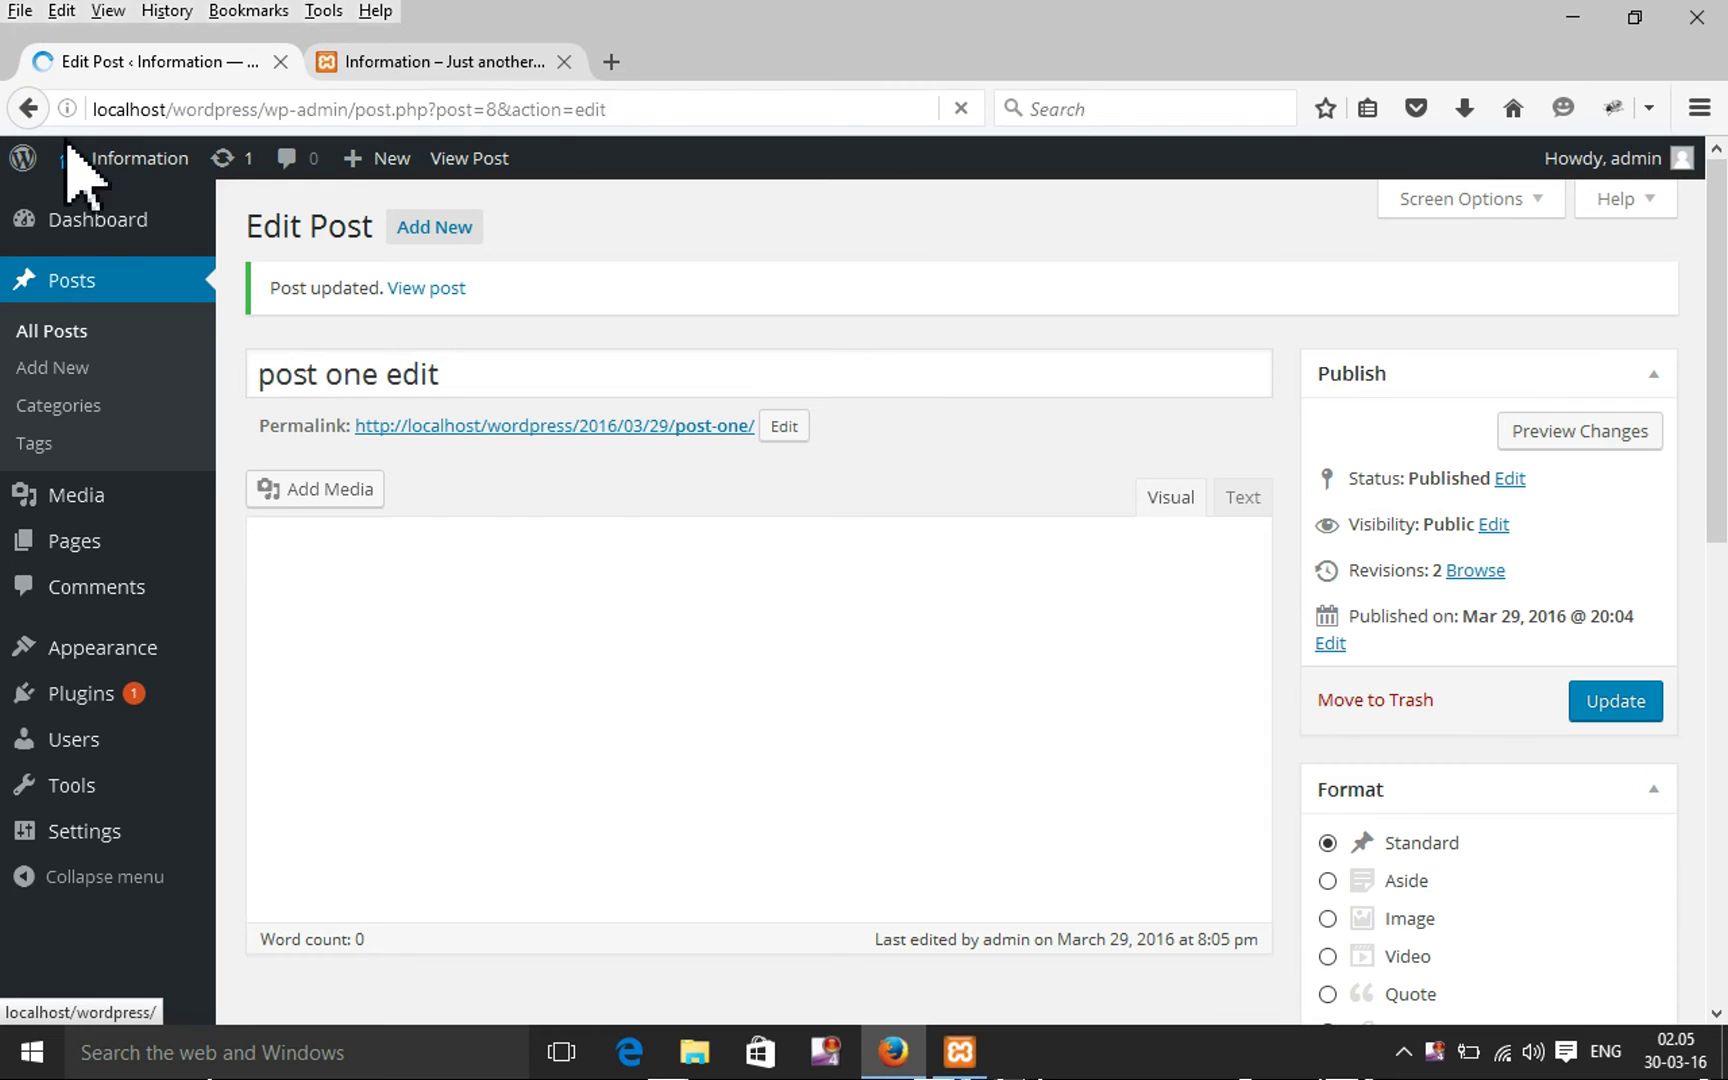
left_click(452, 62)
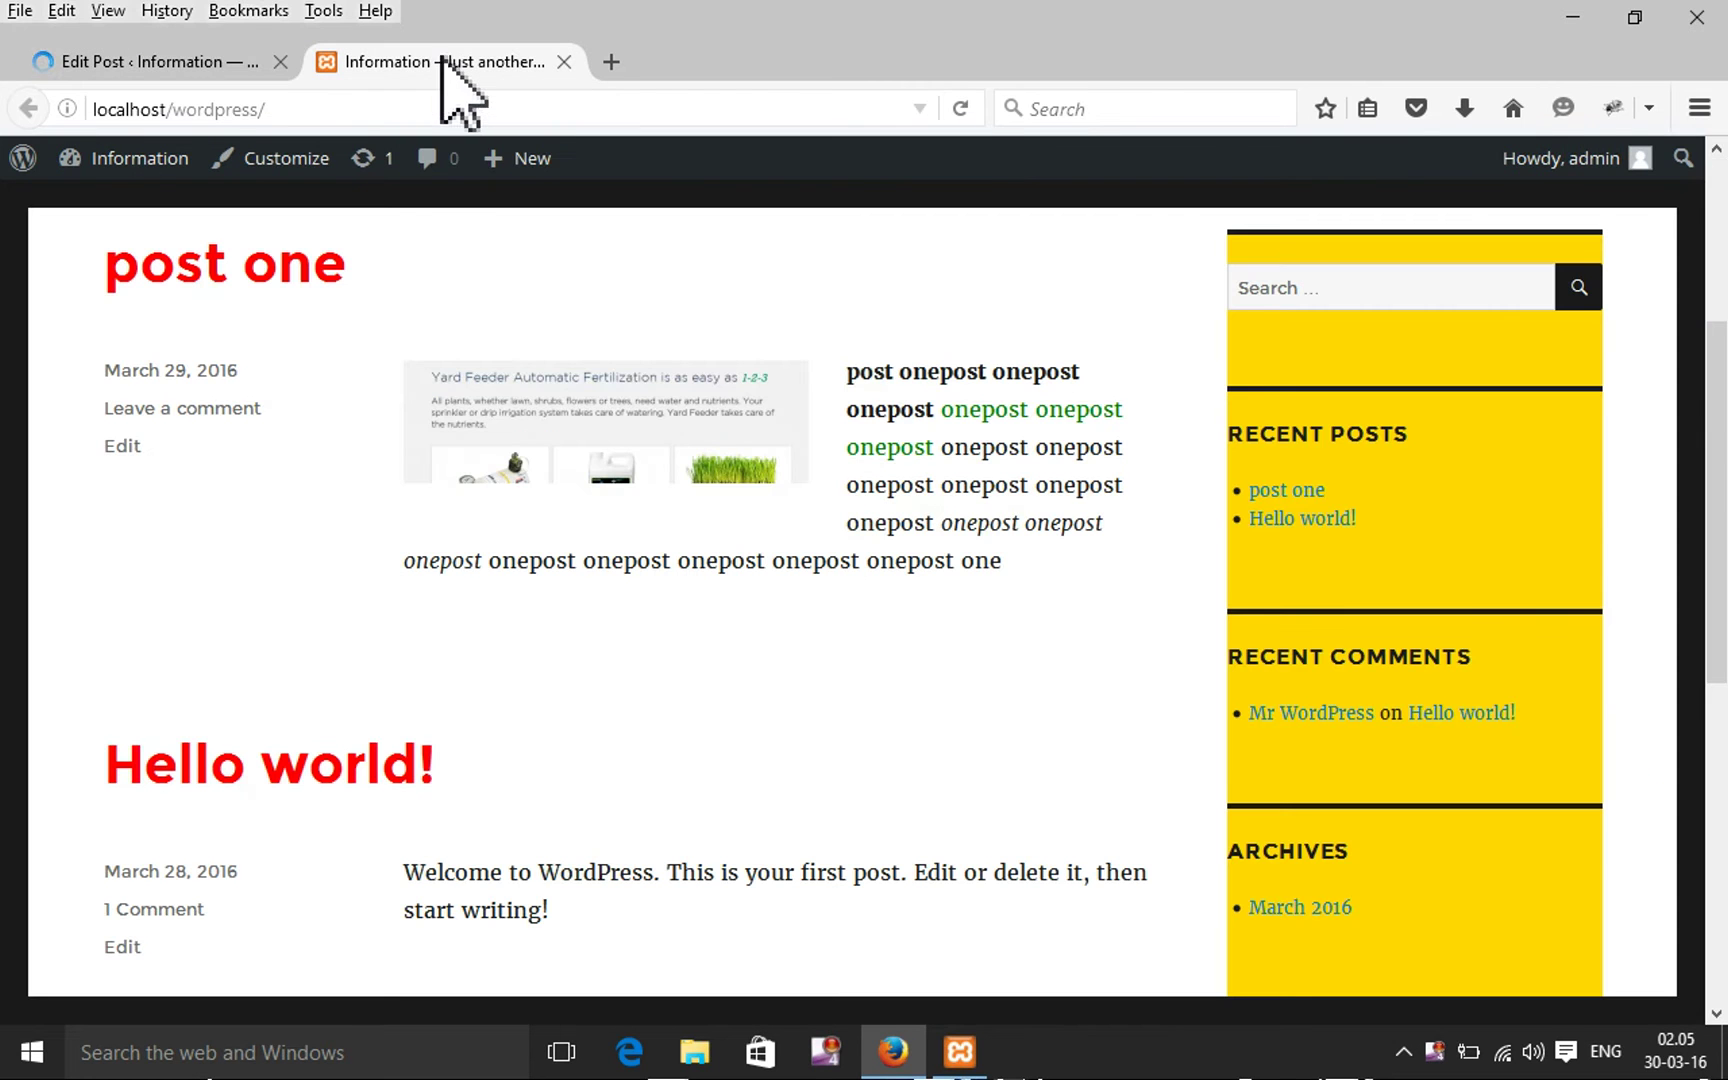
left_click(962, 109)
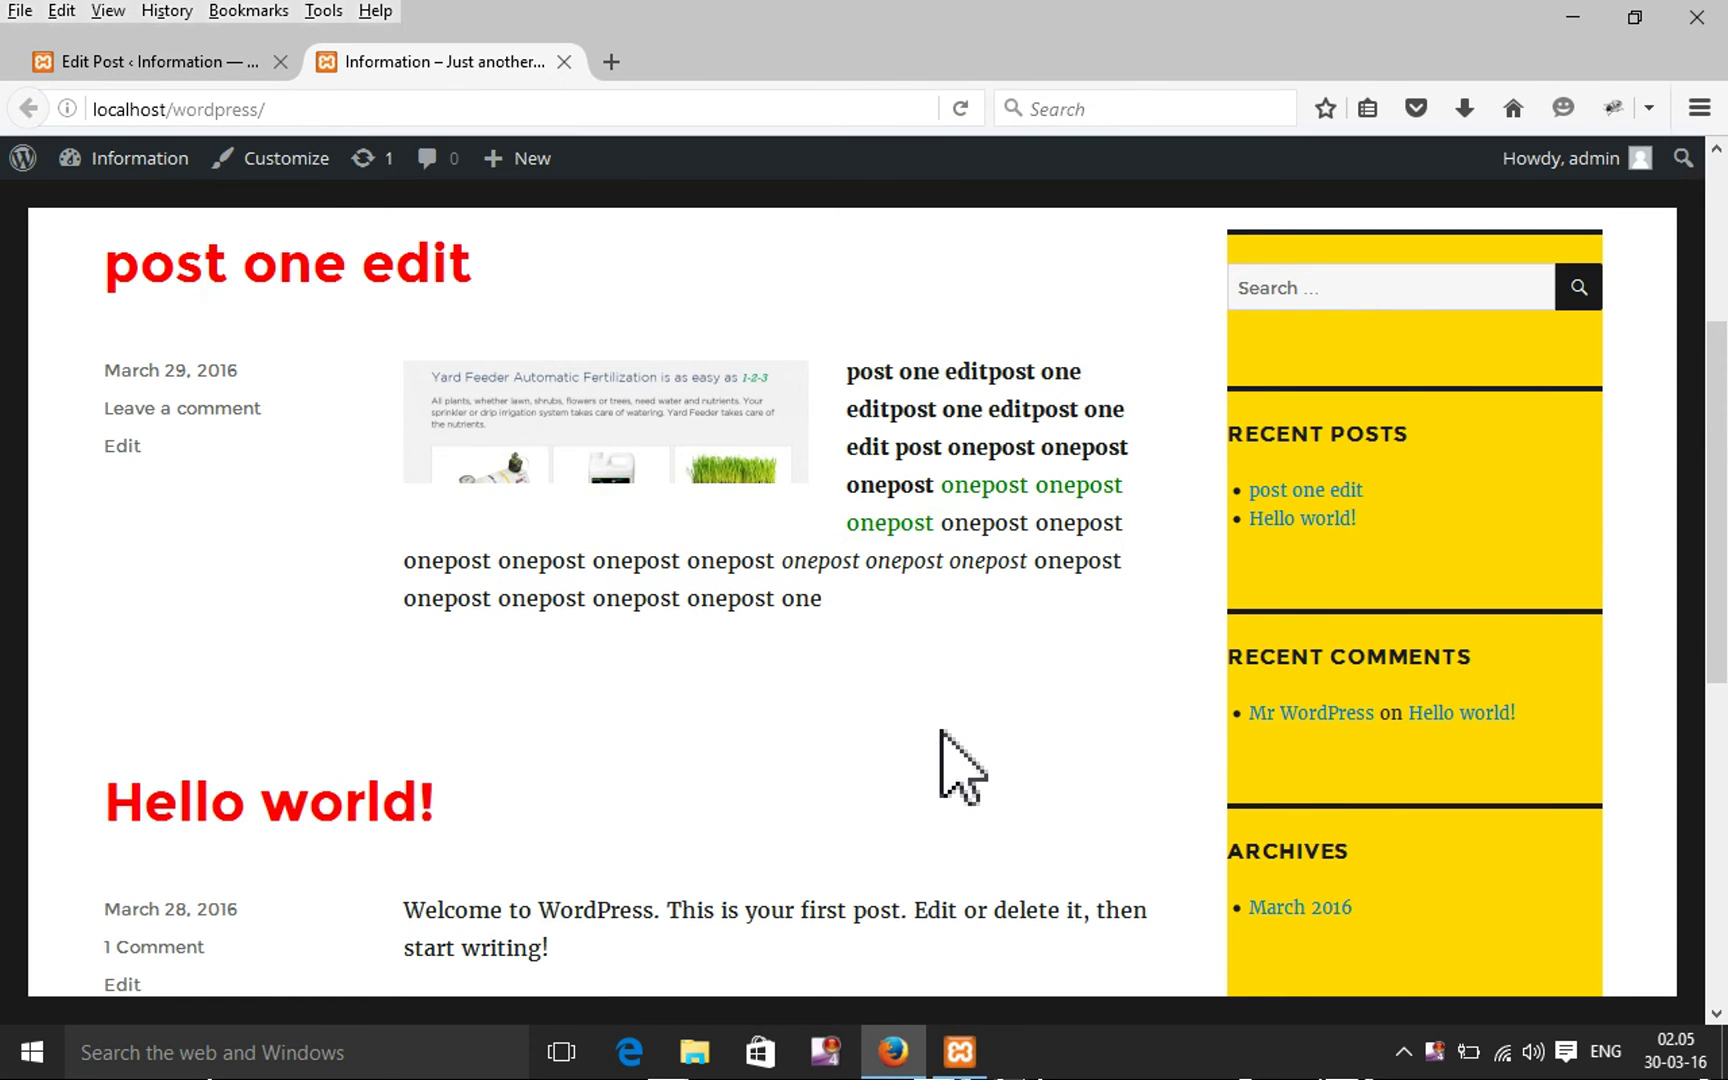
left_click_drag(841, 366, 922, 482)
left_click(922, 482)
left_click(168, 62)
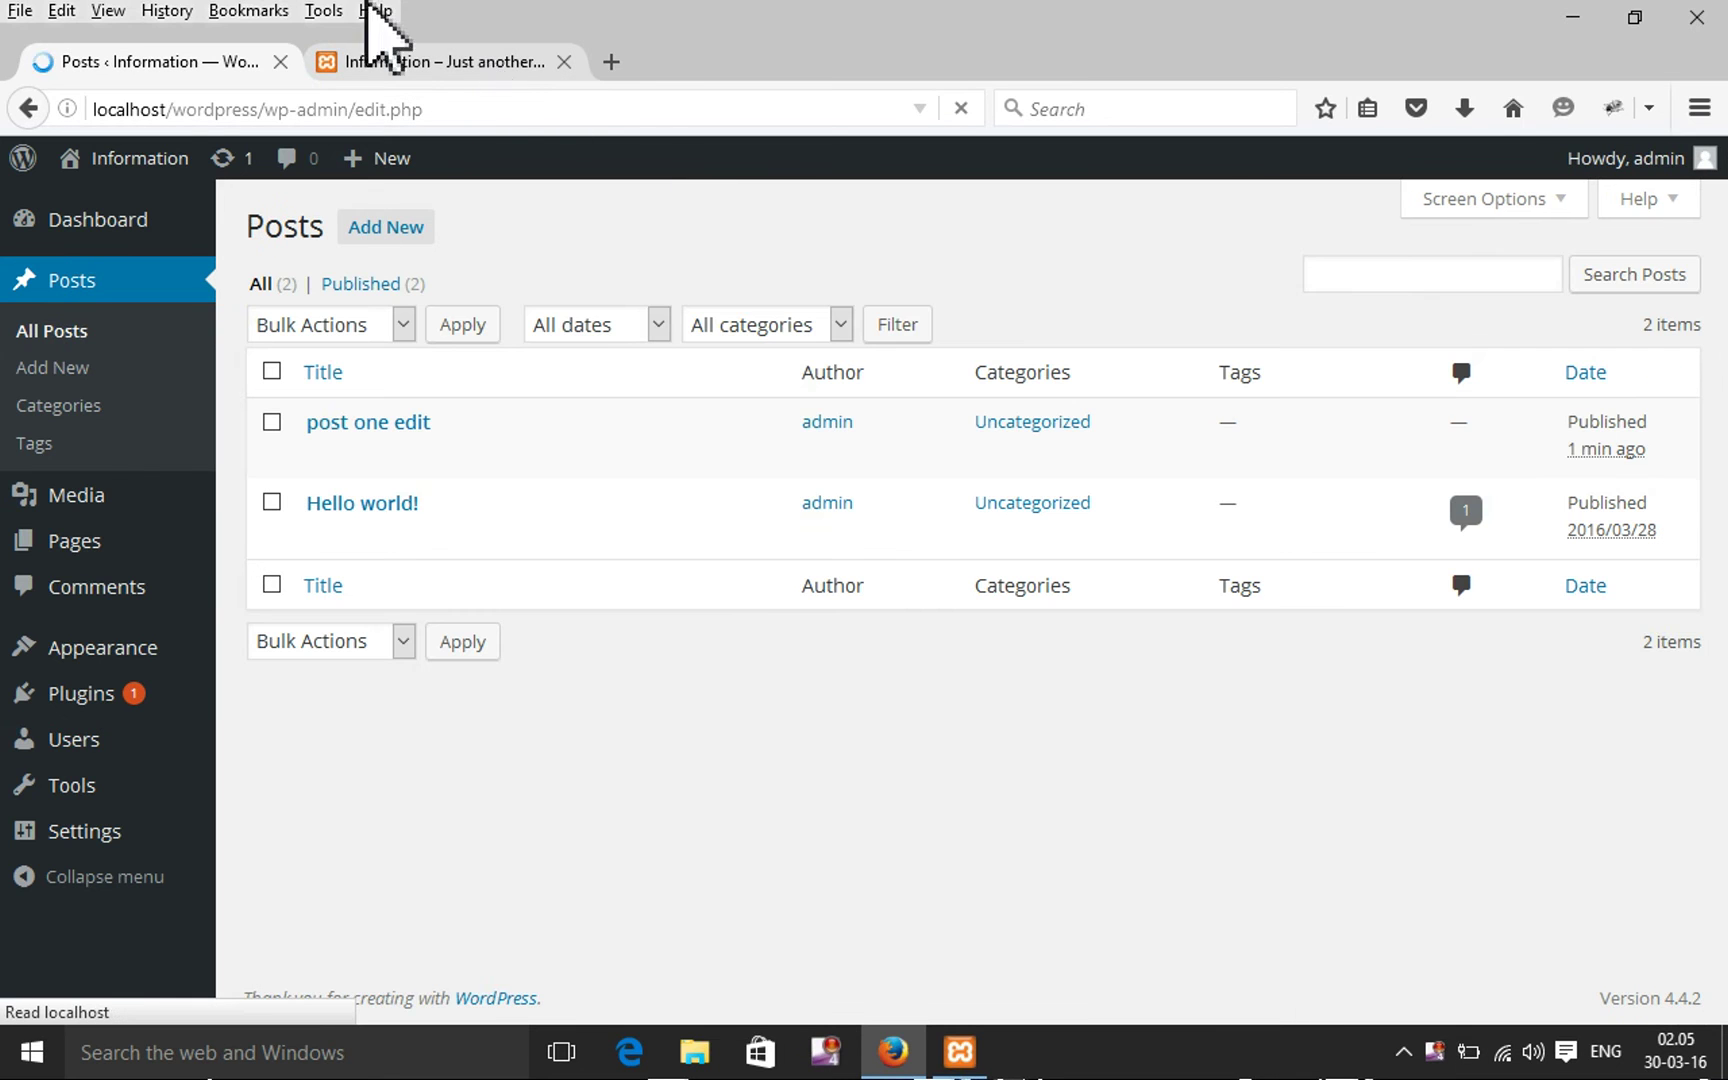
Trash 'post one edit' and look at the site's front page
mouse_move(378, 465)
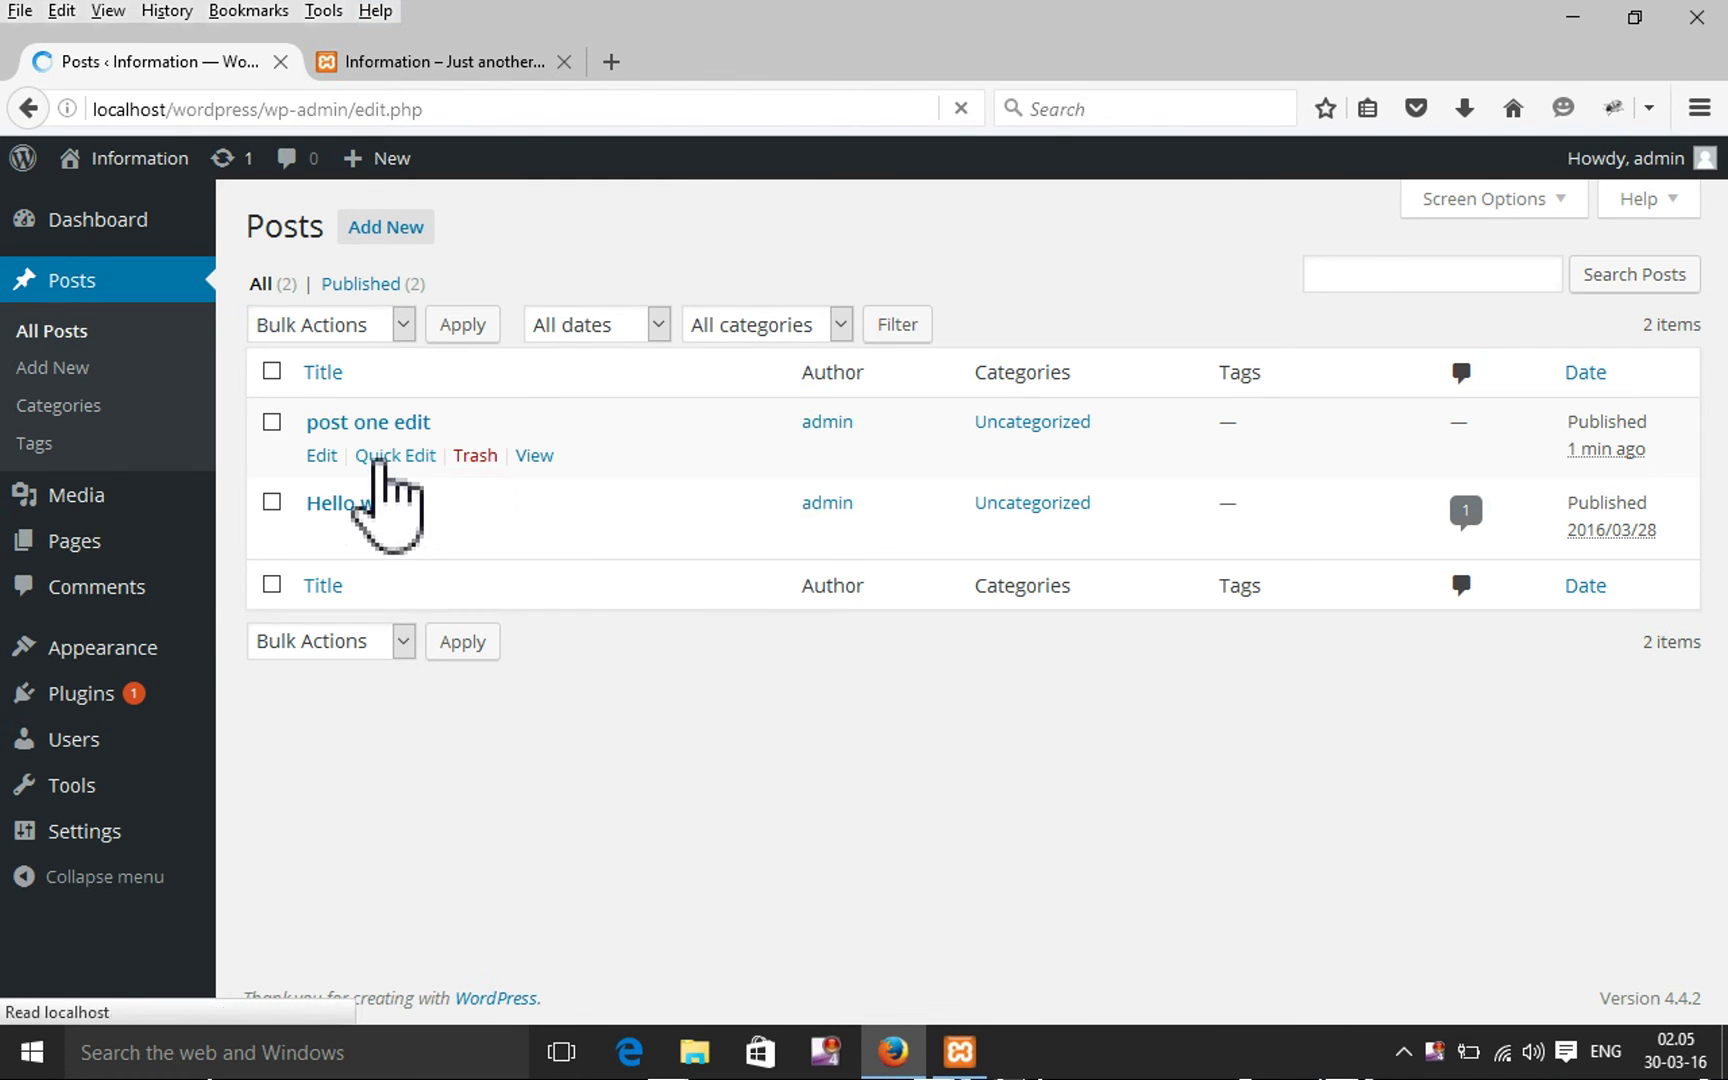
left_click(476, 458)
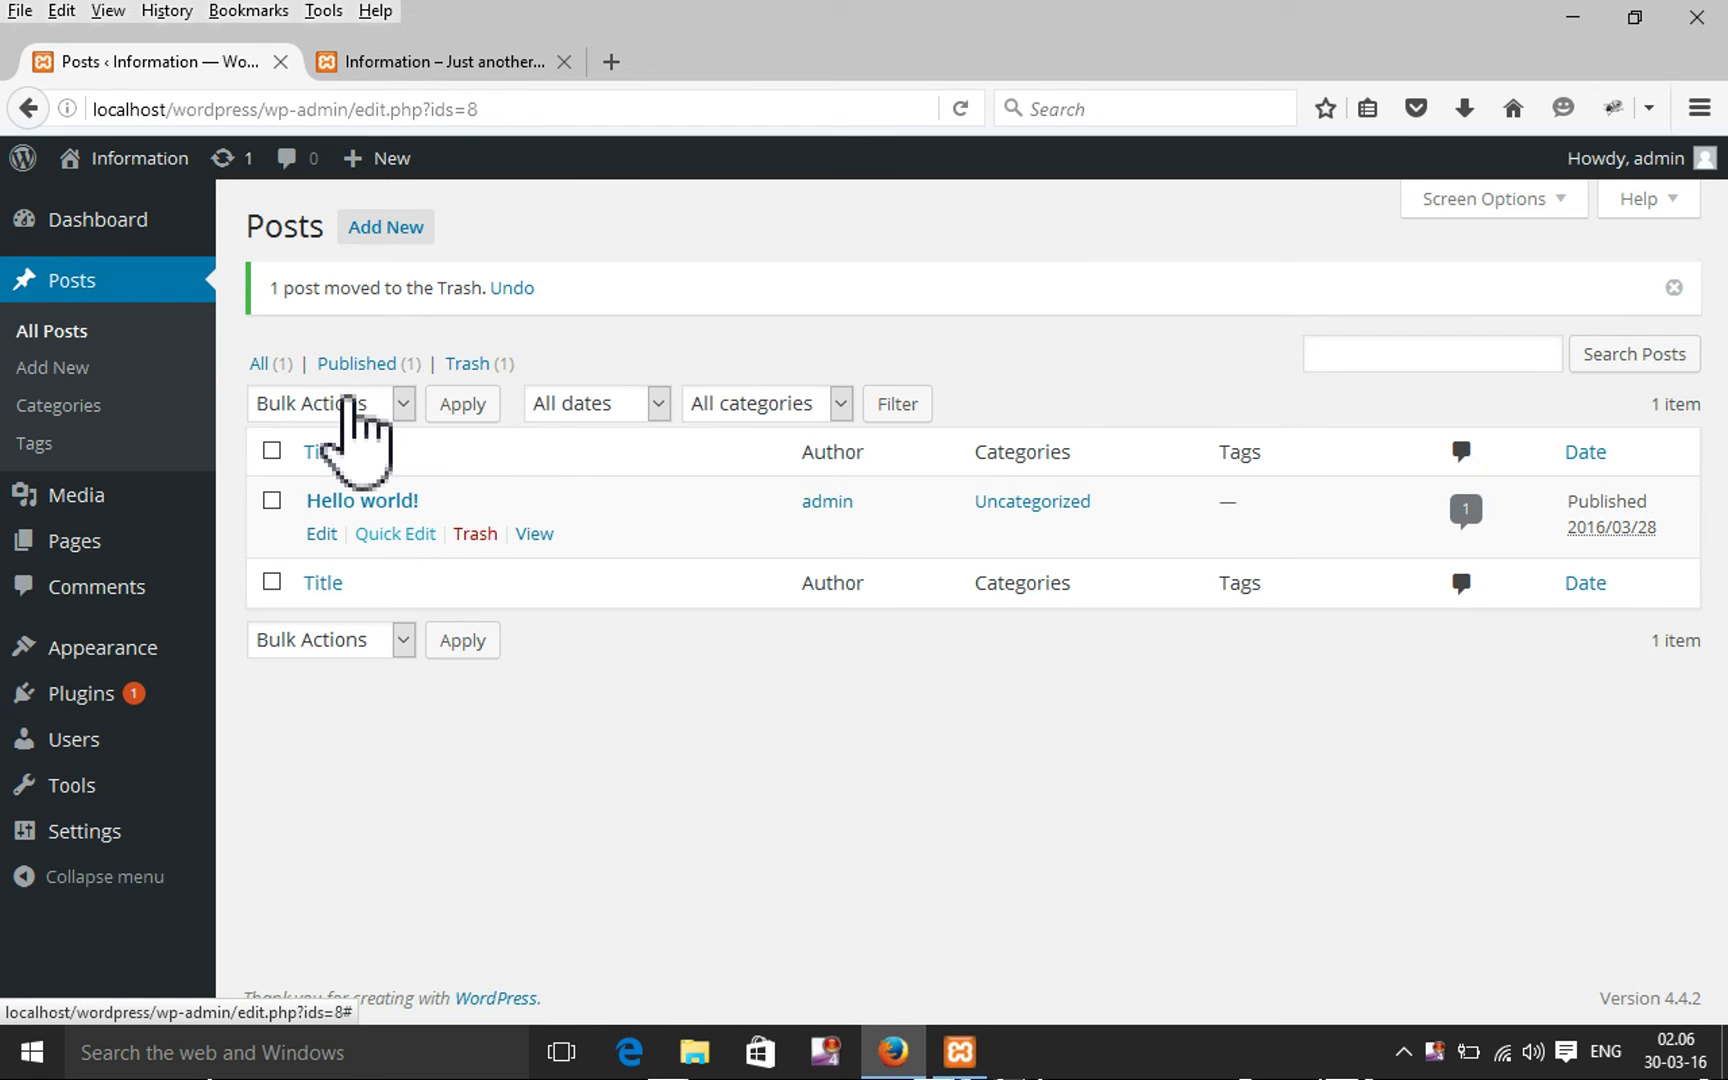
left_click(436, 60)
scroll(386, 791, "down", 3)
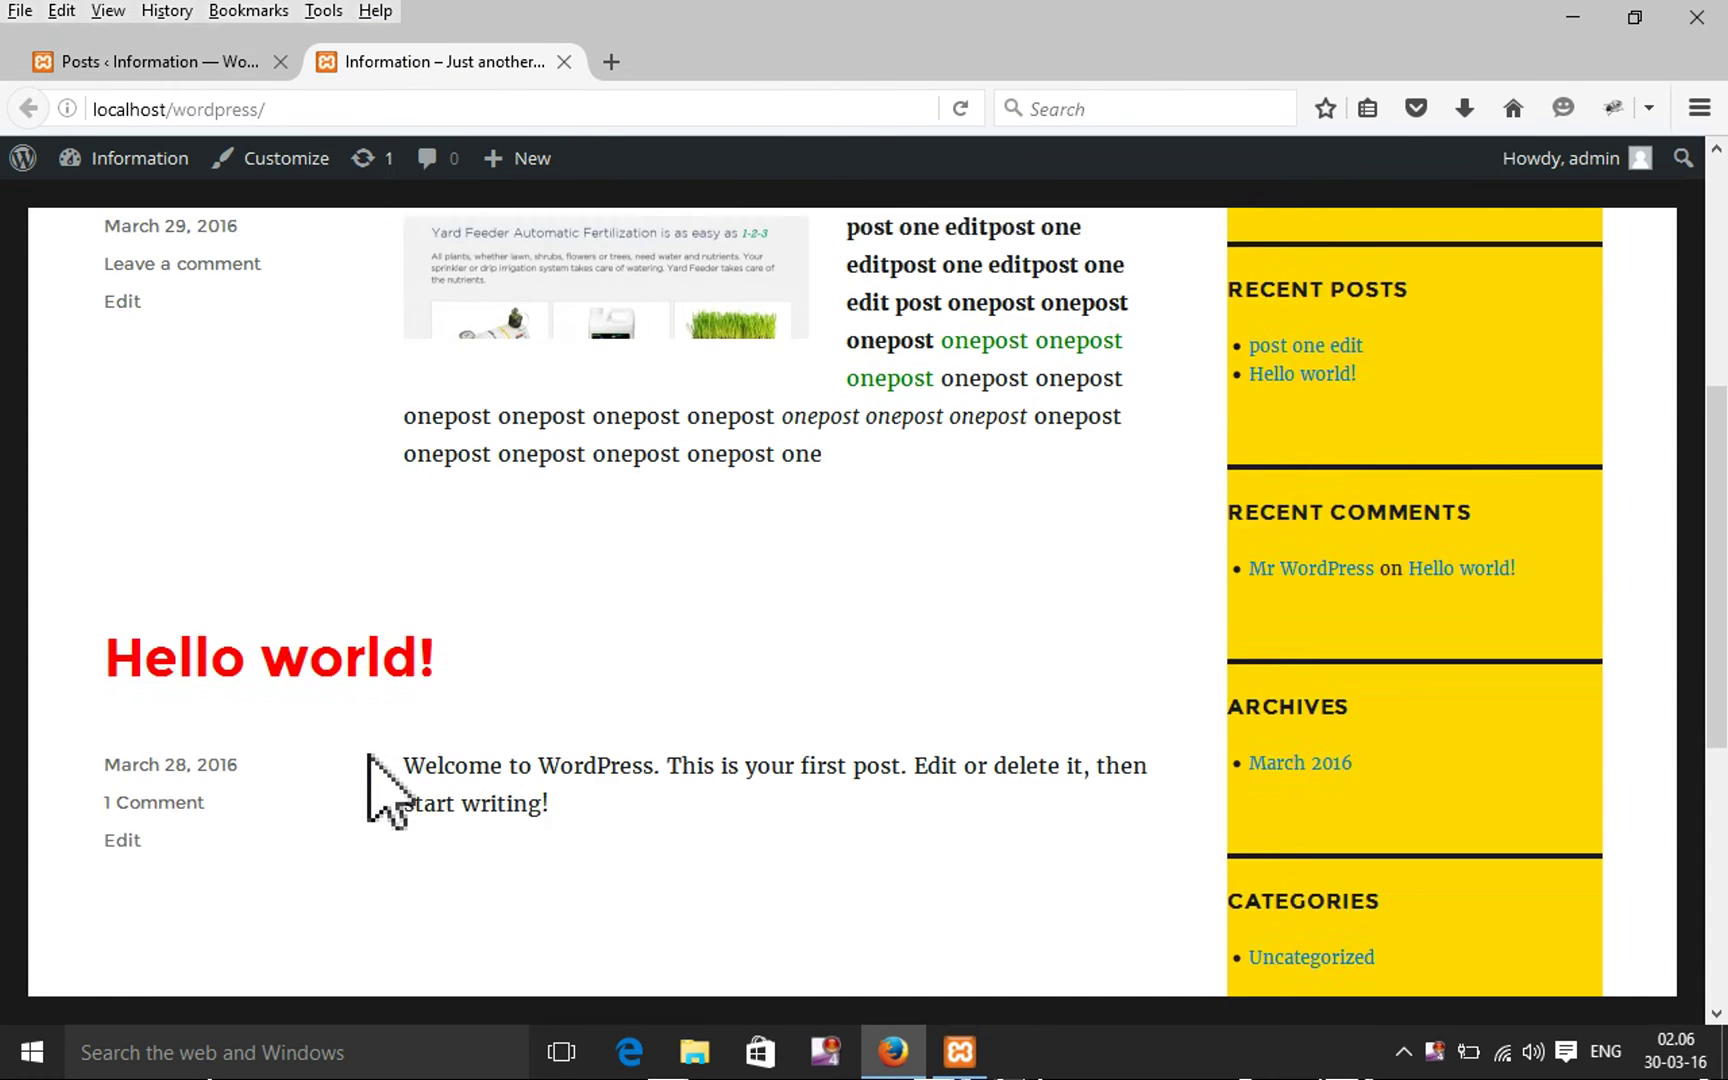
scroll(380, 740, "up", 4)
scroll(374, 684, "up", 3)
Reload the front page to confirm the post is gone, then return to the admin Posts list
left_click(960, 108)
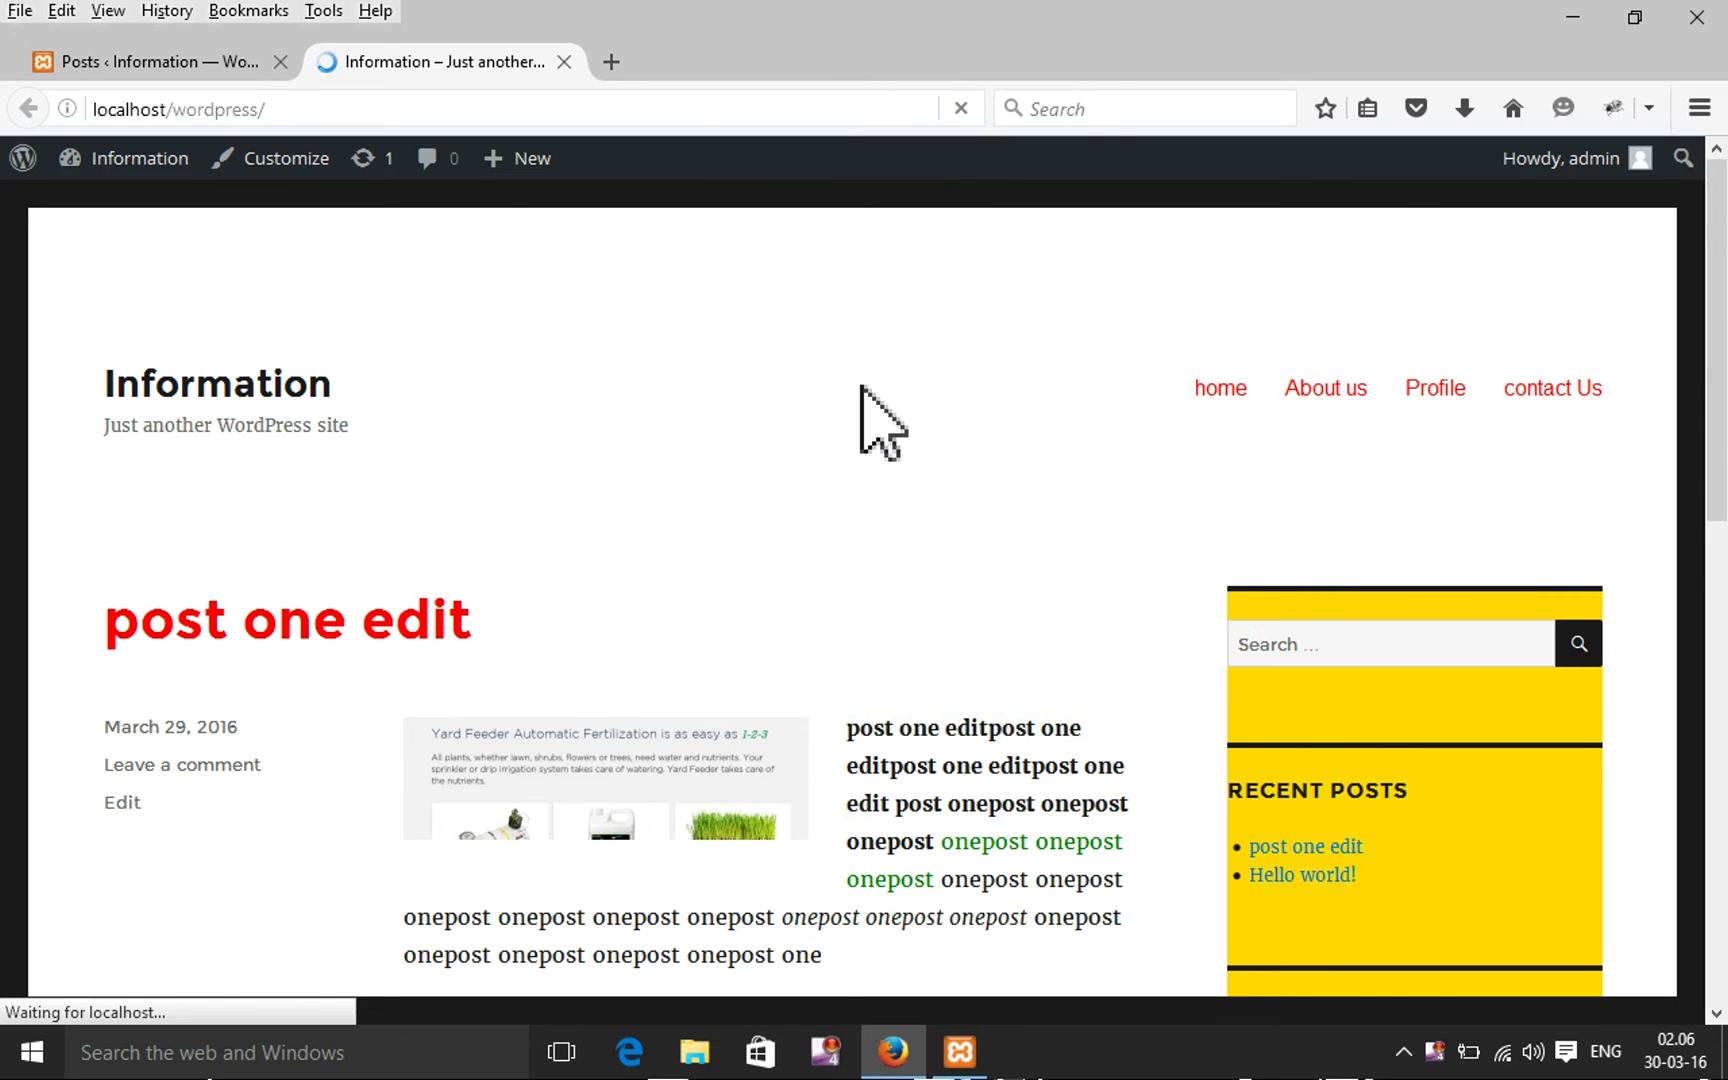
scroll(590, 721, "down", 5)
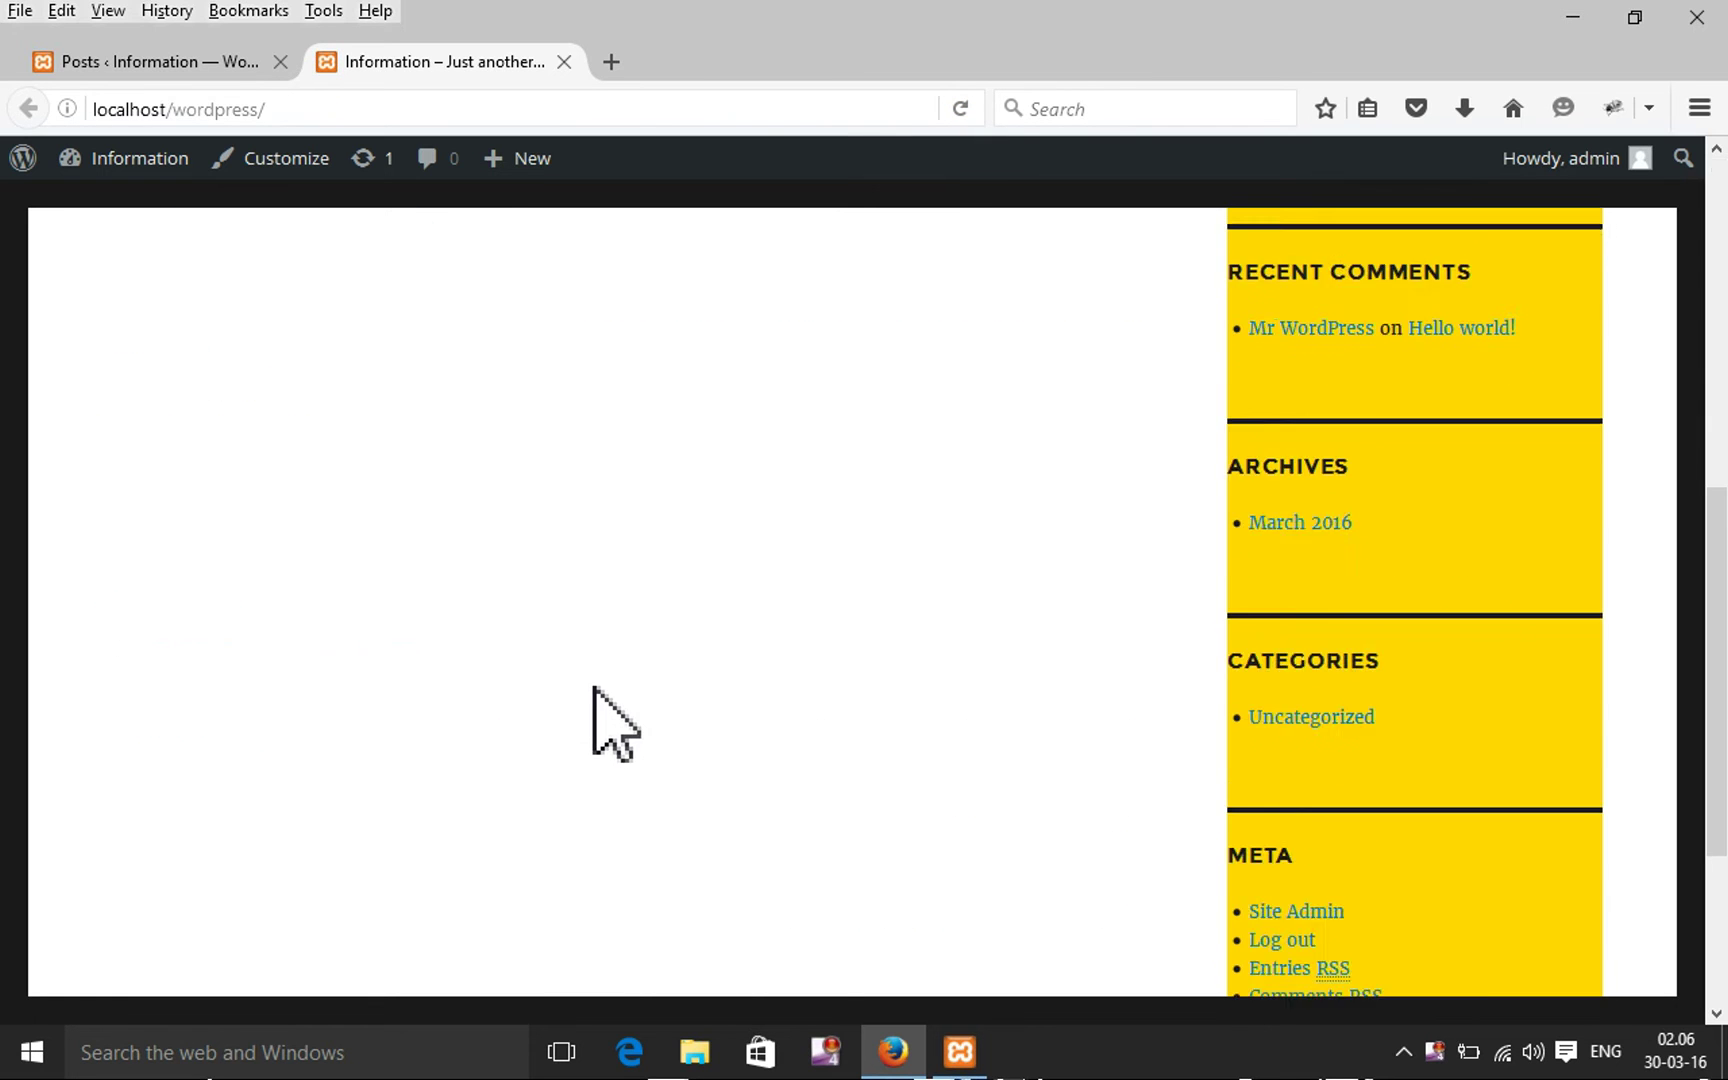
scroll(605, 720, "up", 5)
left_click(115, 58)
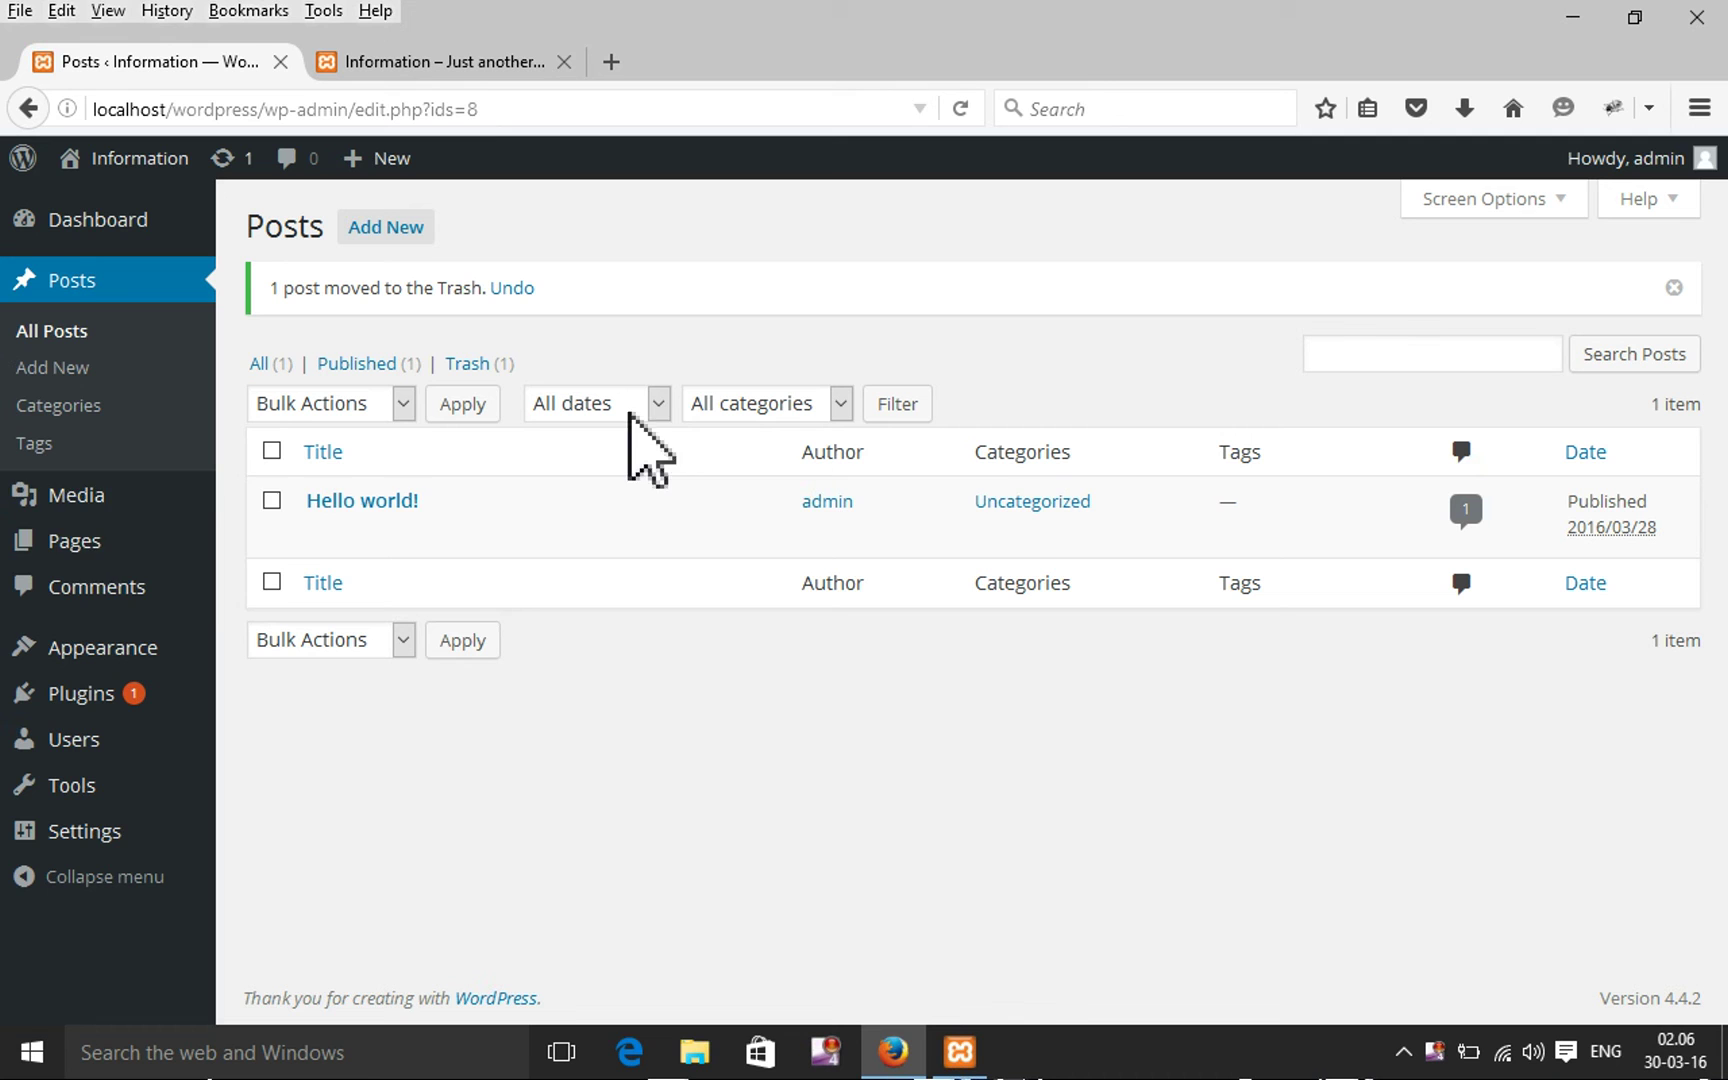
Create the page 'MY new page', fix the title typo, fill the body with pasted copies, and publish
mouse_move(104, 560)
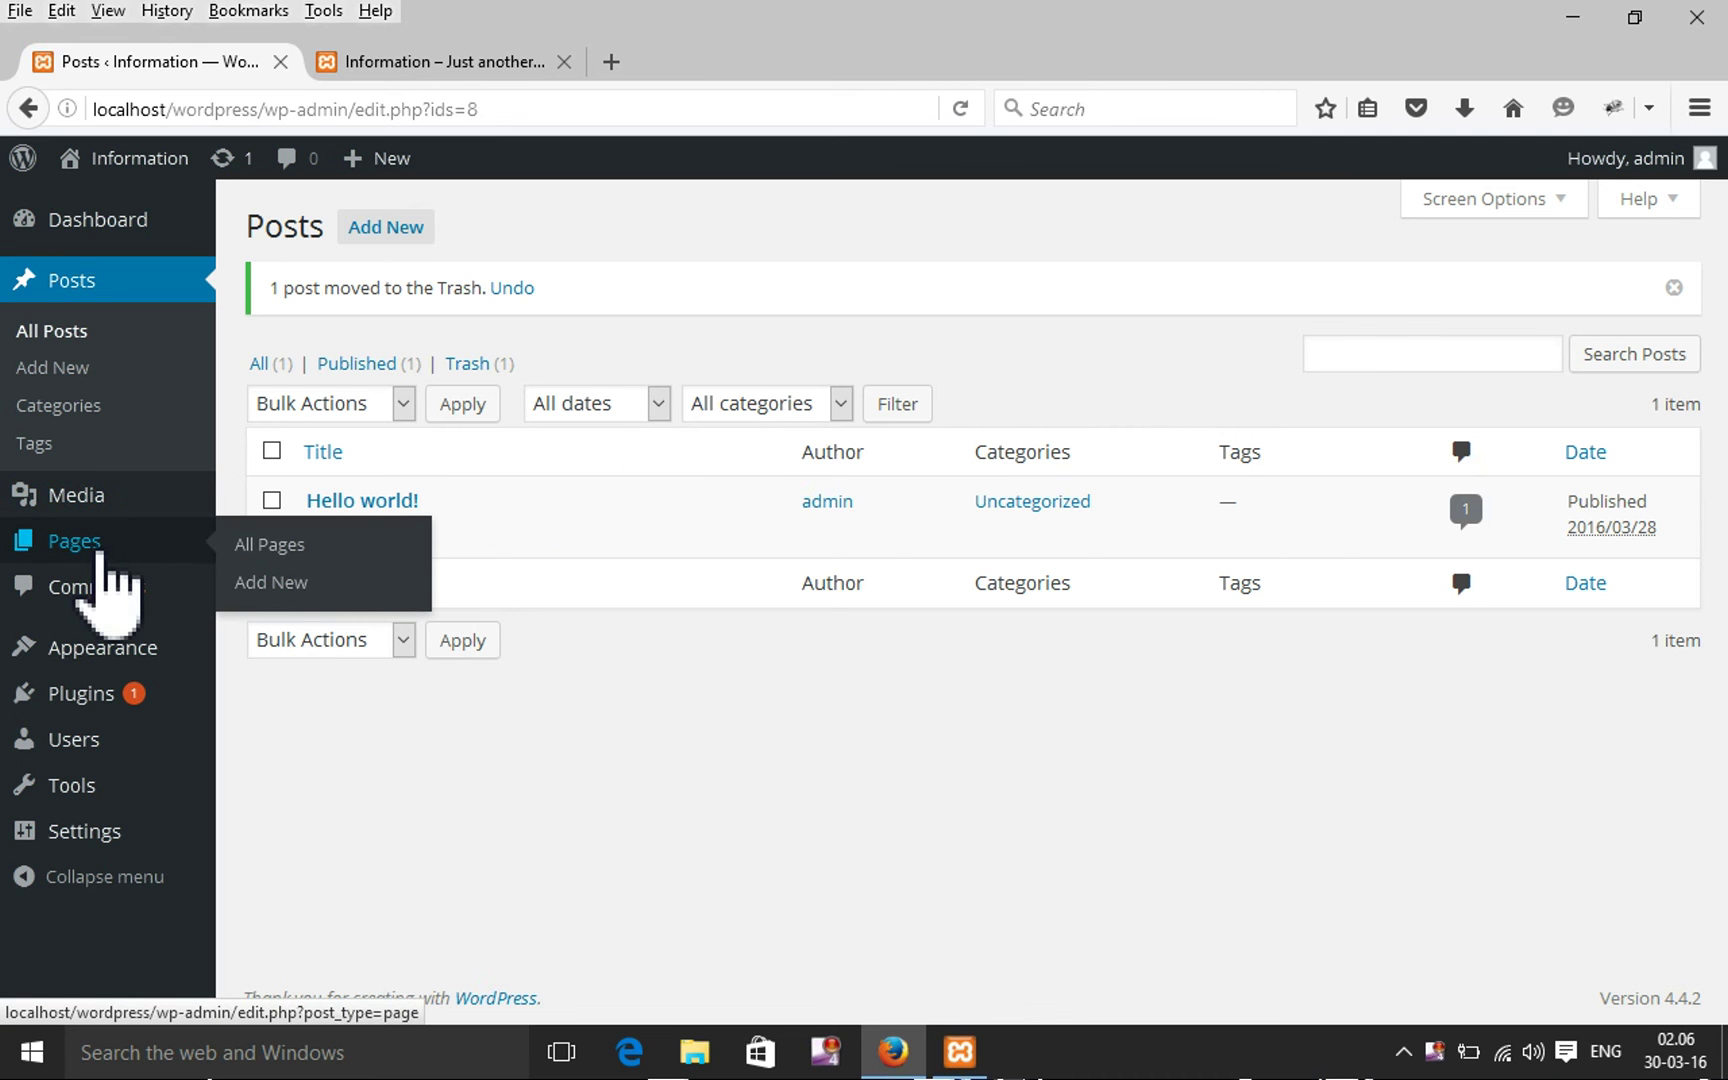
left_click(102, 562)
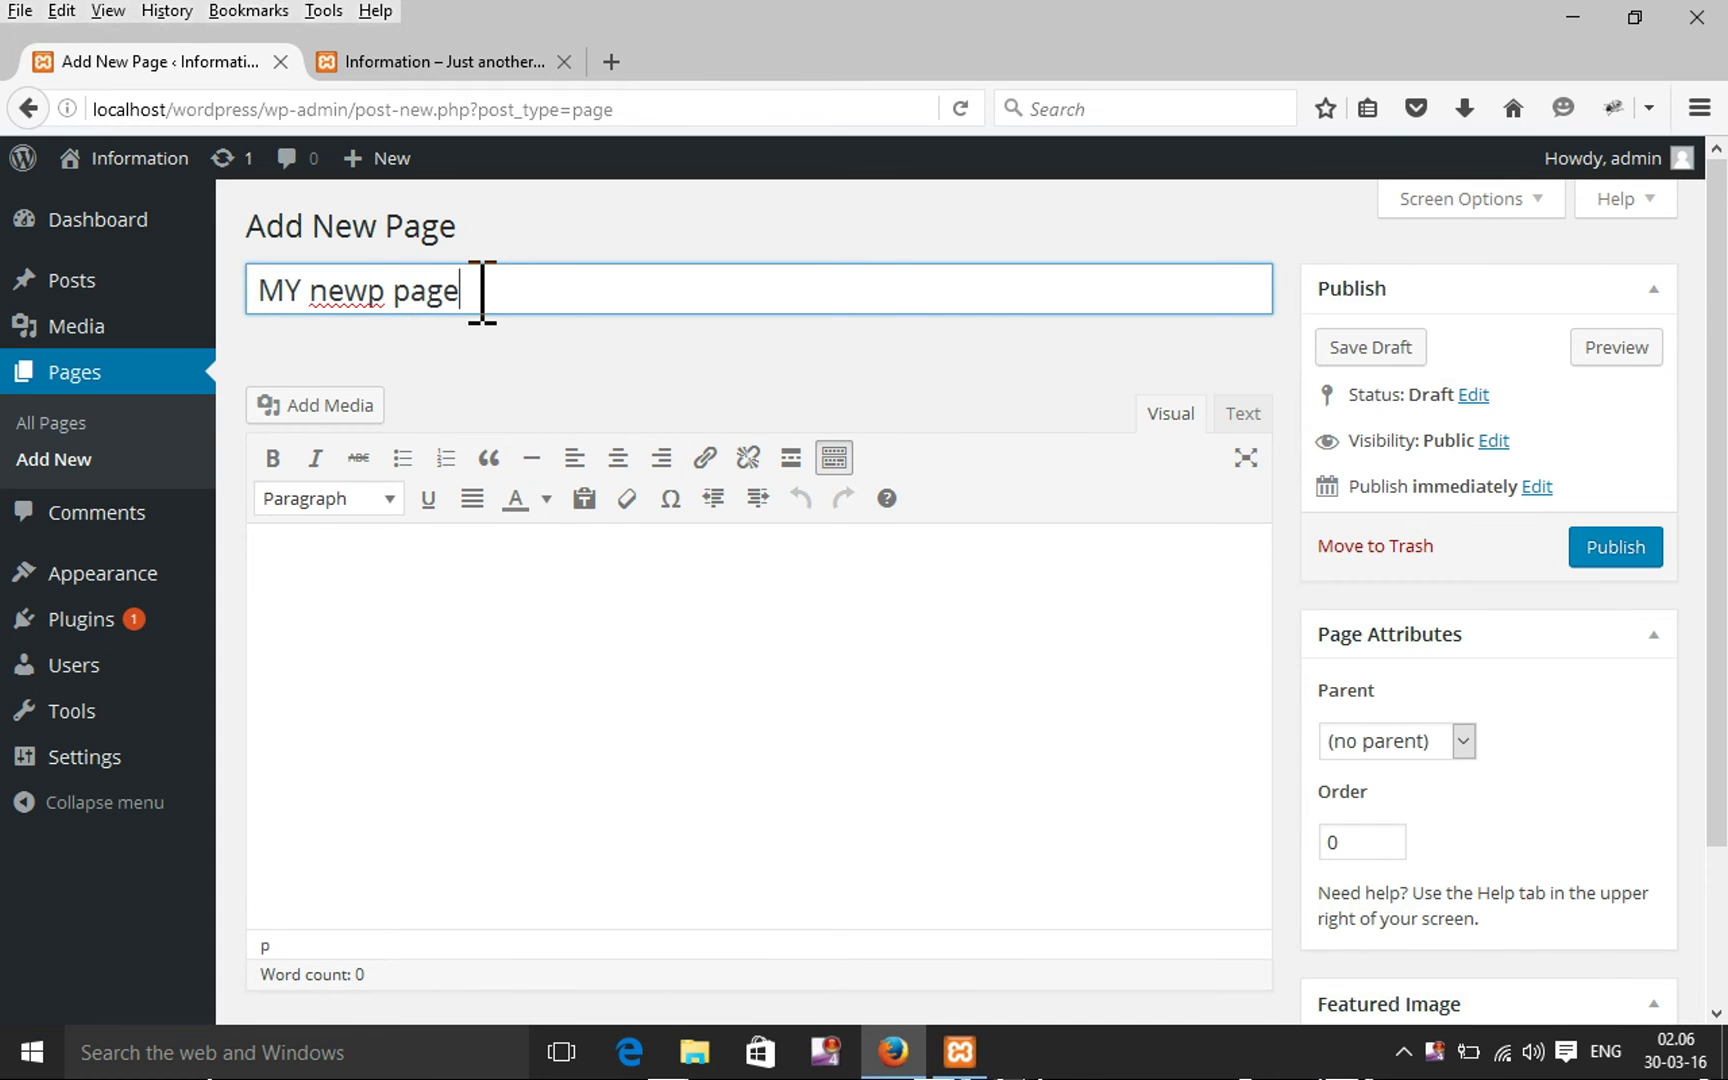
left_click(392, 292)
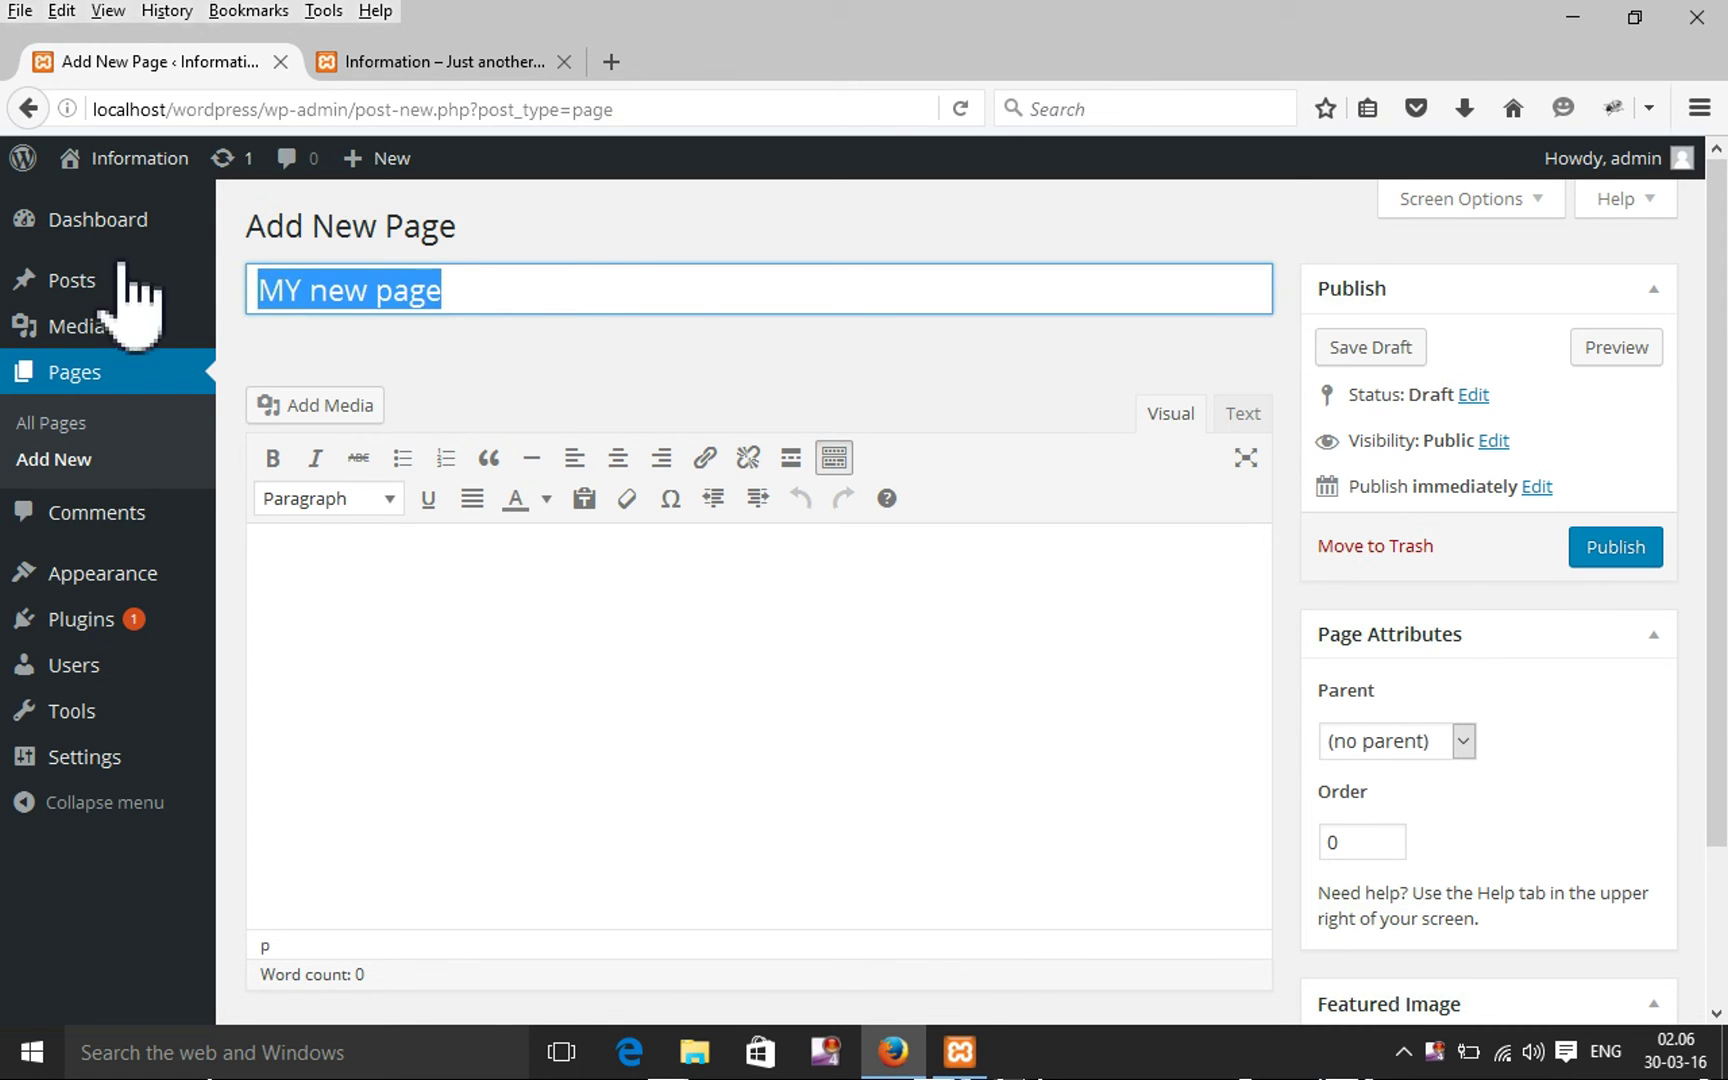
left_click(497, 652)
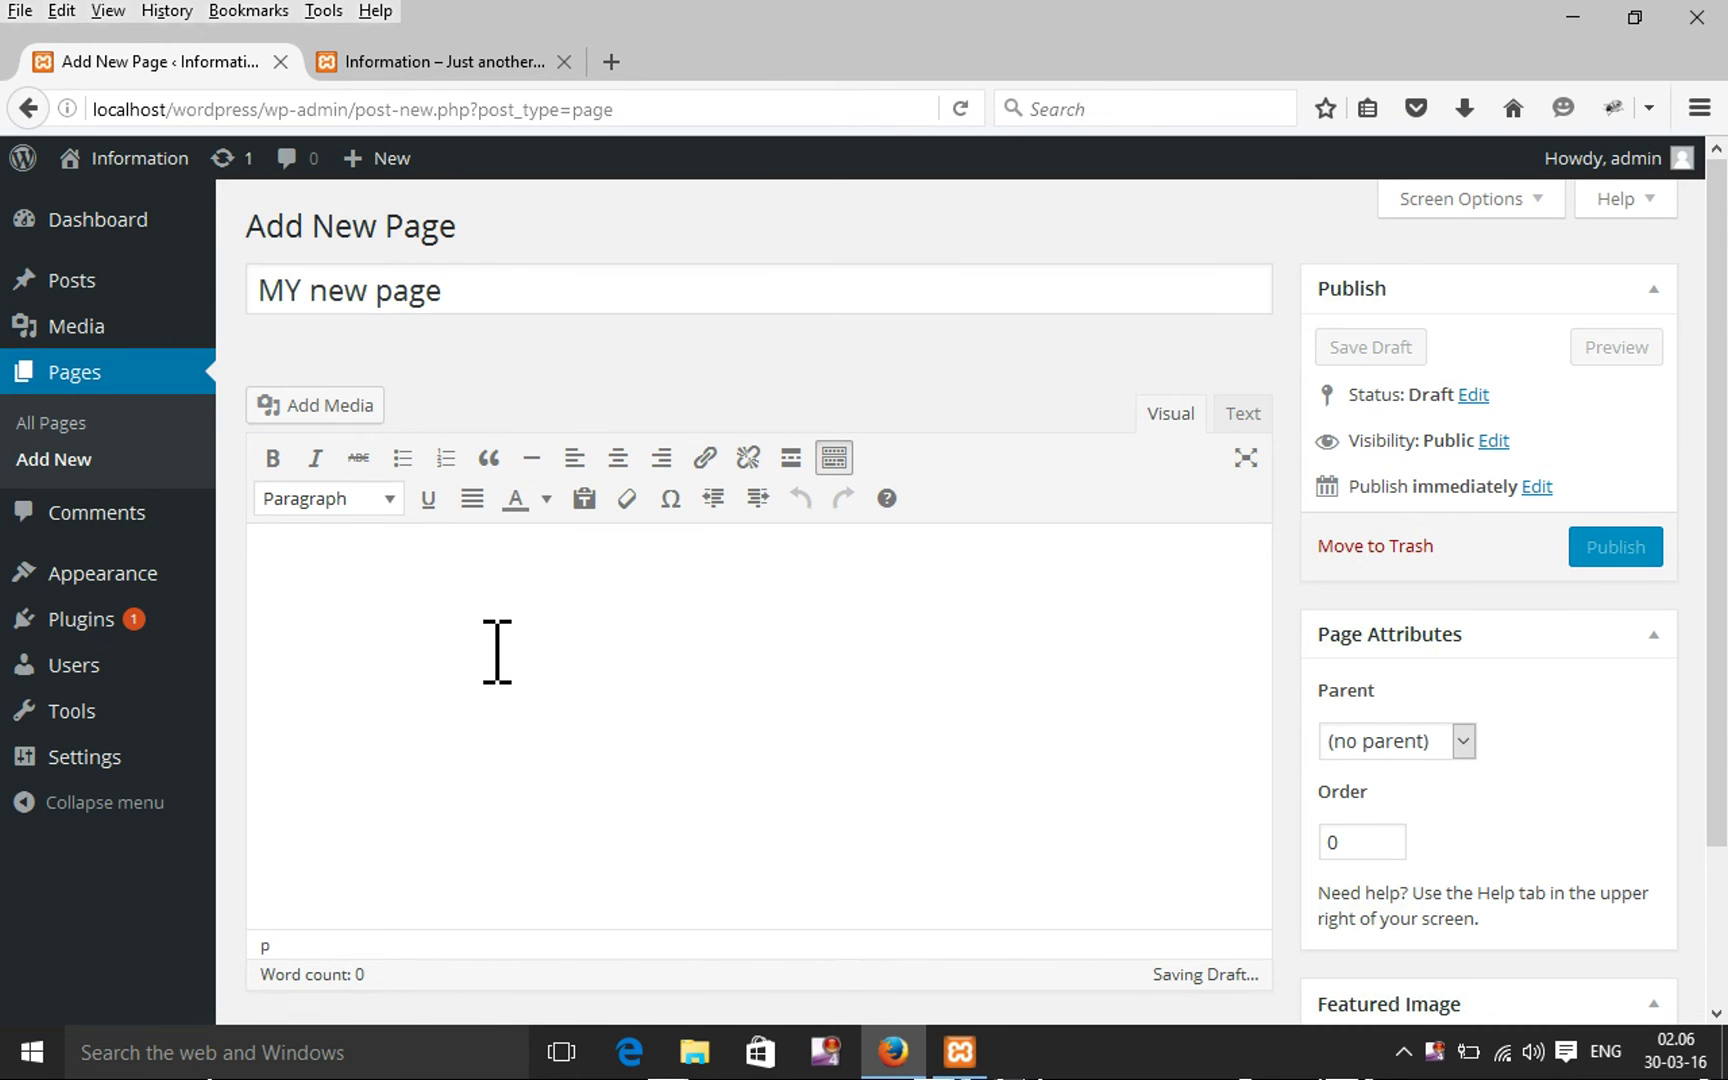
key("ctrl+v")
key("ctrl+v")
key("ctrl+v")
key("ctrl+v")
key("ctrl+v")
key("ctrl+v")
key("ctrl+v")
key("ctrl+v")
key("ctrl+v")
key("ctrl+v")
key("ctrl+v")
key("ctrl+v")
key("ctrl+v")
key("ctrl+v")
key("ctrl+v")
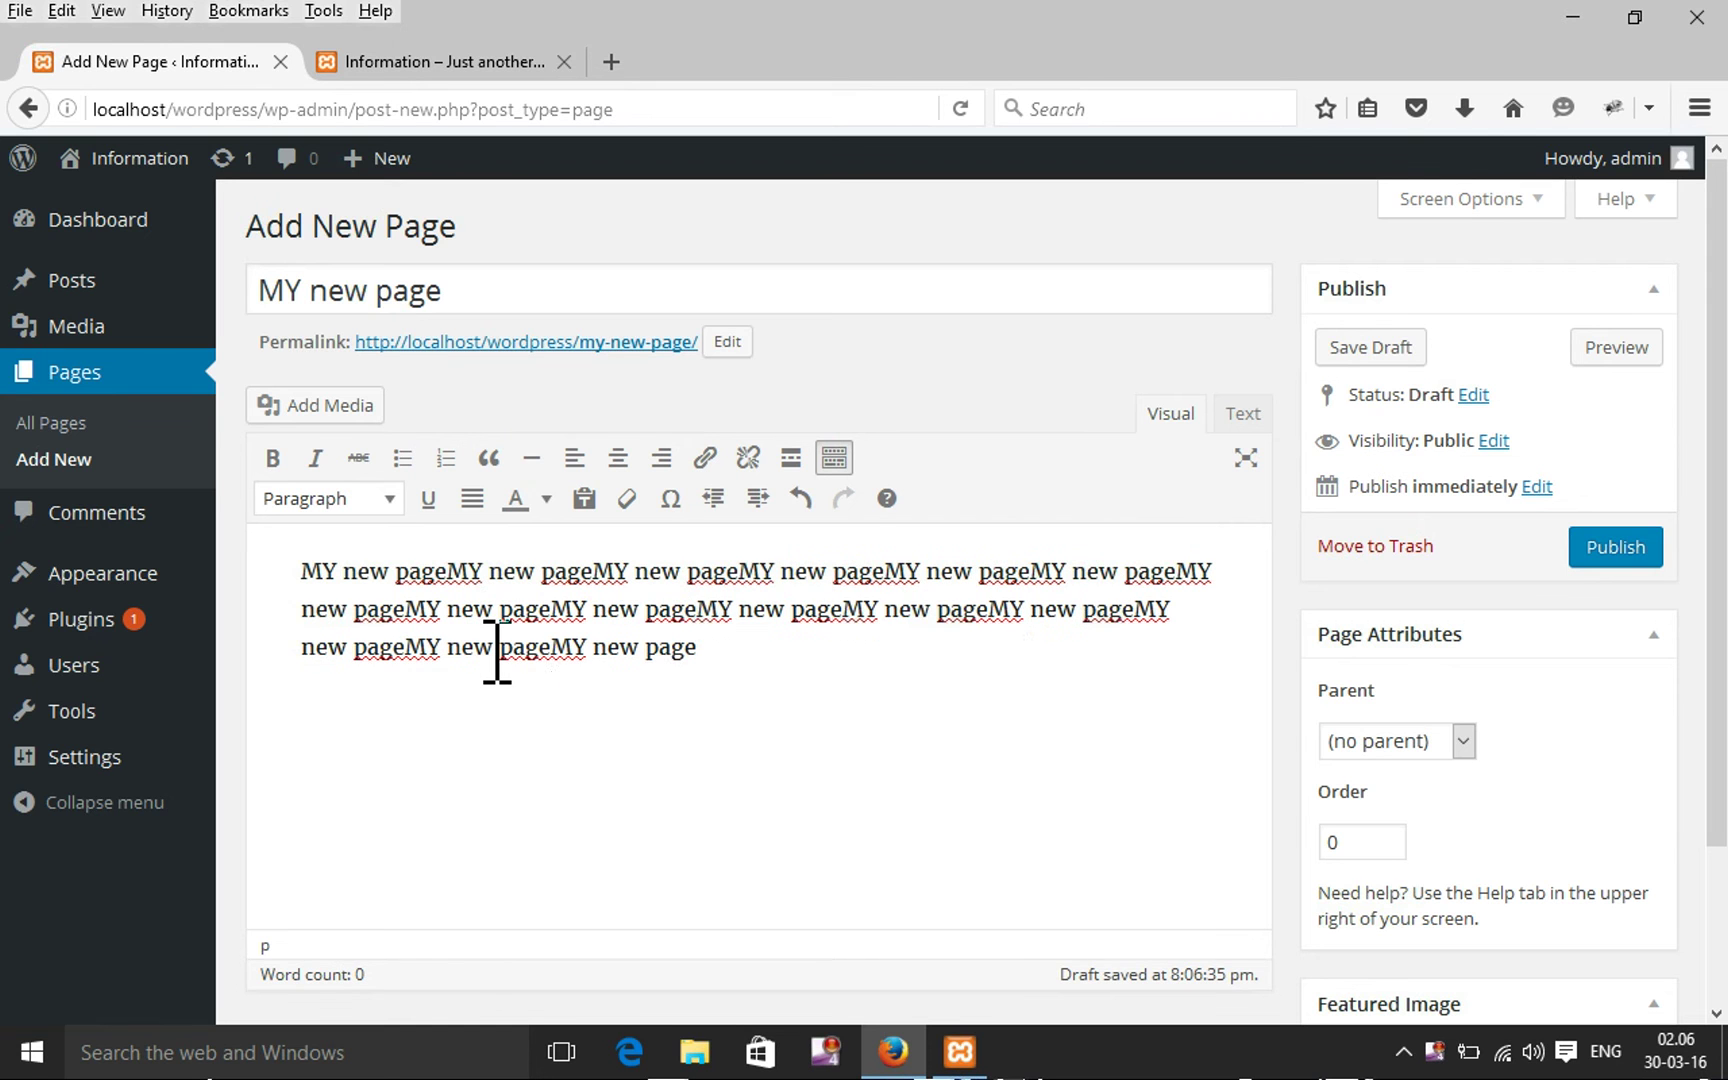
key("ctrl+v")
key("ctrl+v")
key("ctrl+v")
key("ctrl+v")
key("ctrl+v")
key("ctrl+v")
key("ctrl+v")
key("ctrl+v")
key("ctrl+v")
scroll(1088, 740, "down", 3)
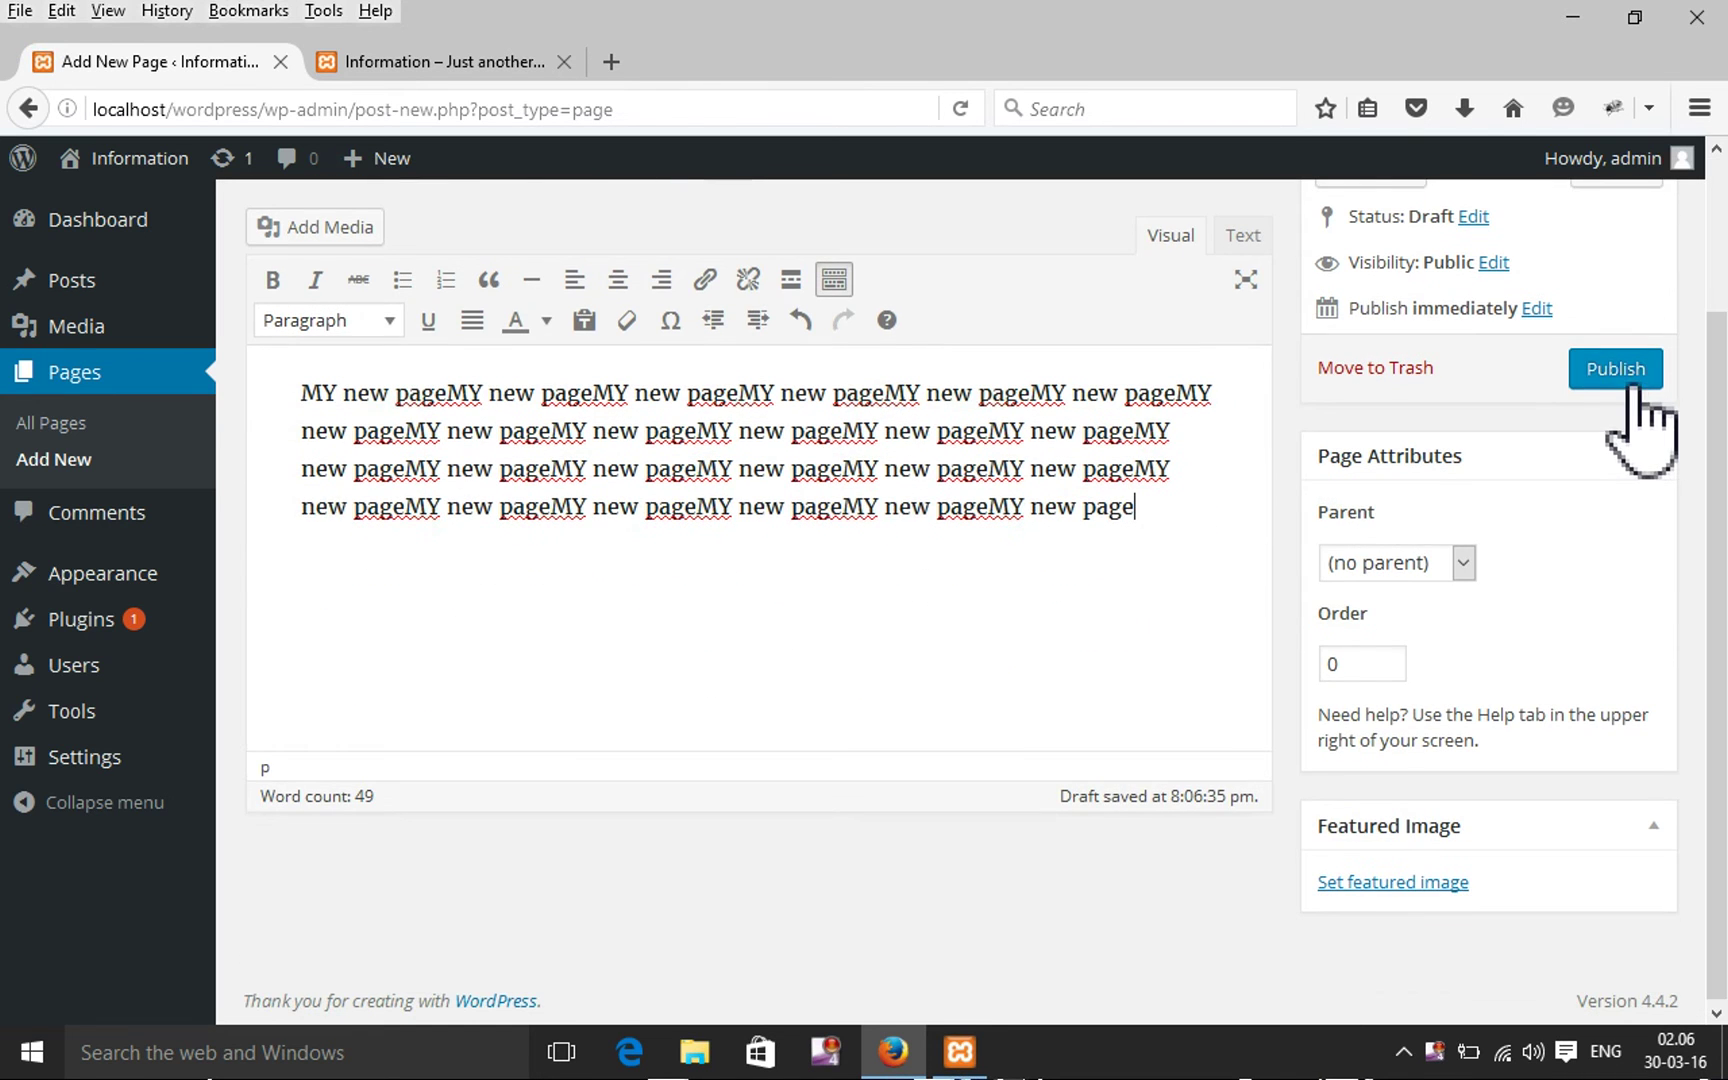
left_click(1622, 372)
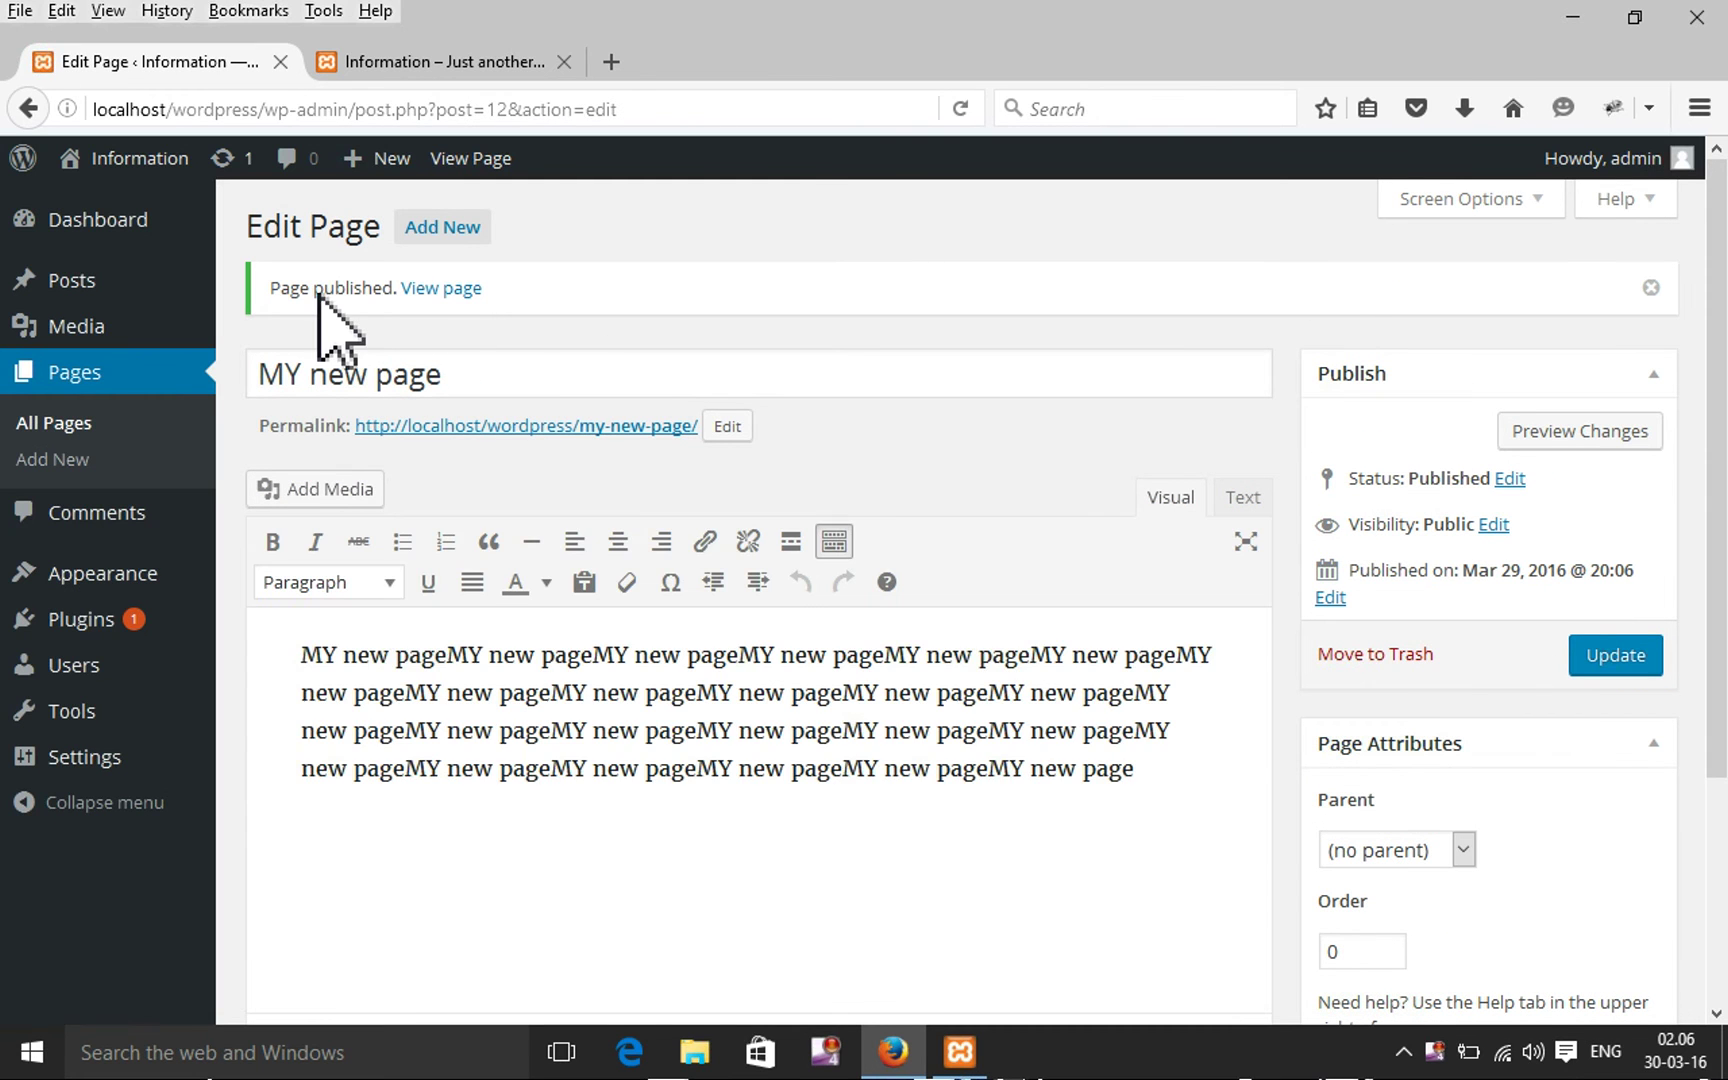
left_click(400, 62)
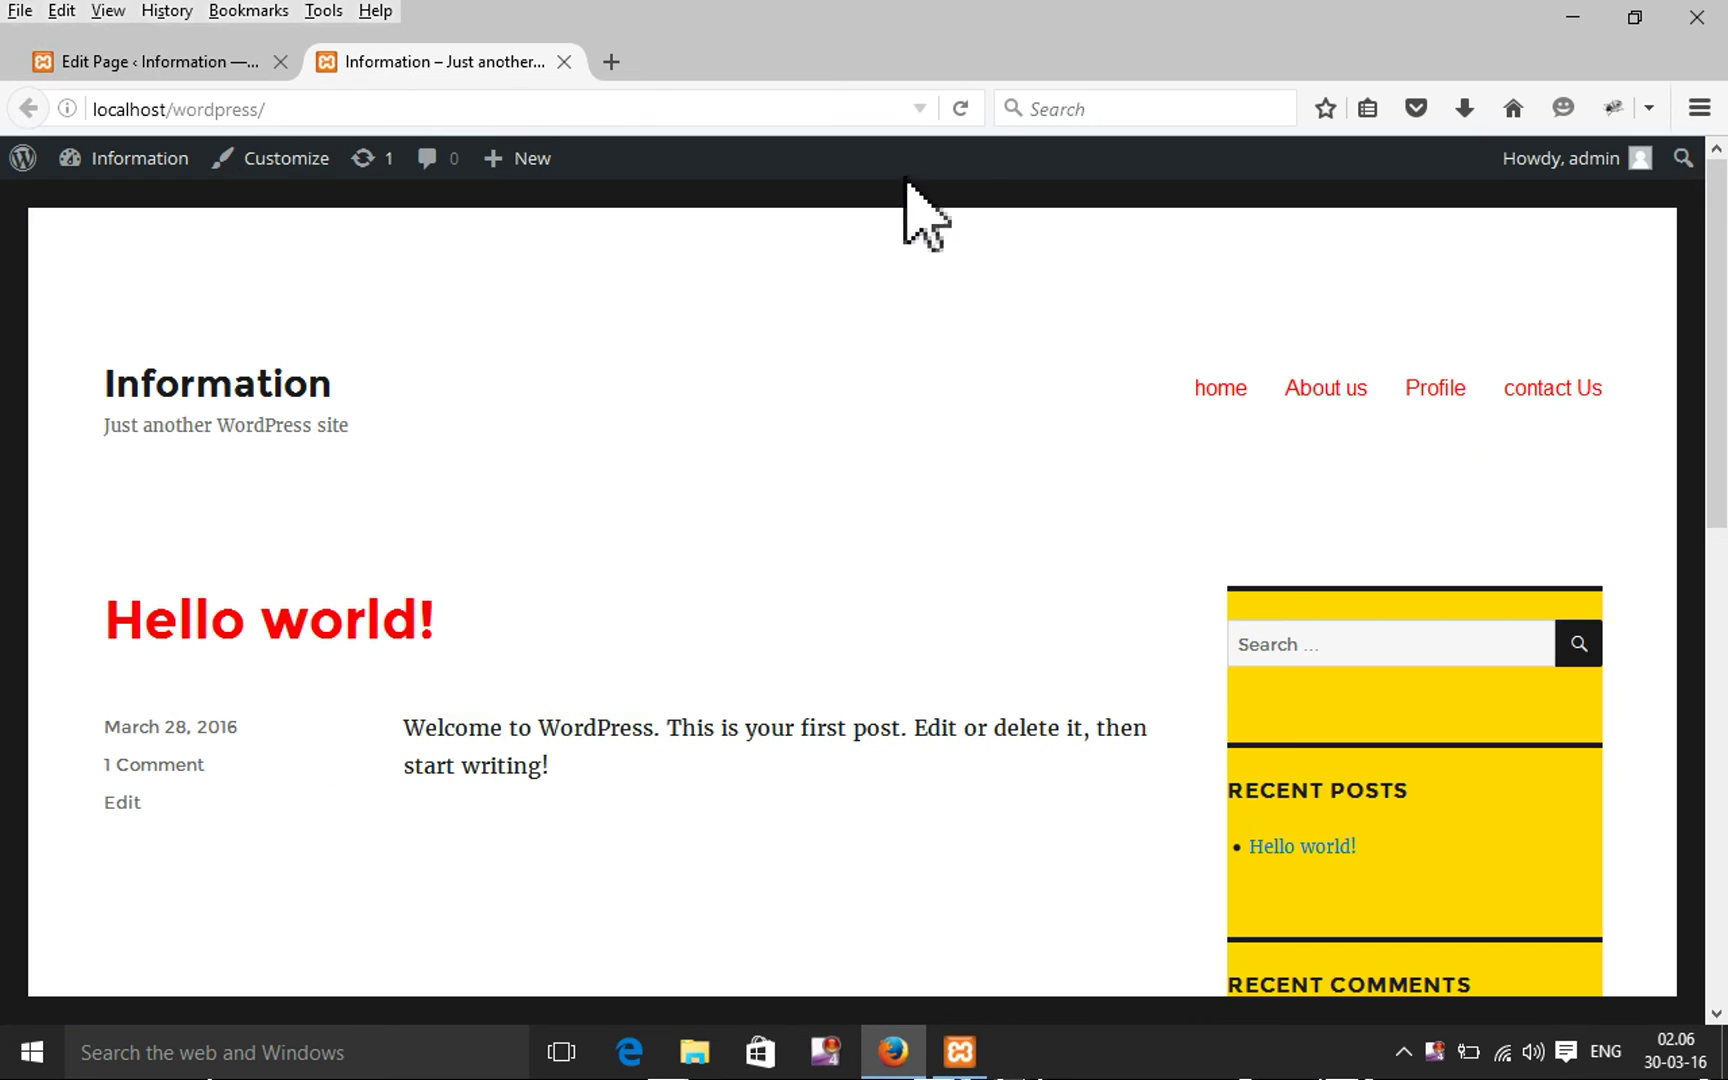
left_click(963, 109)
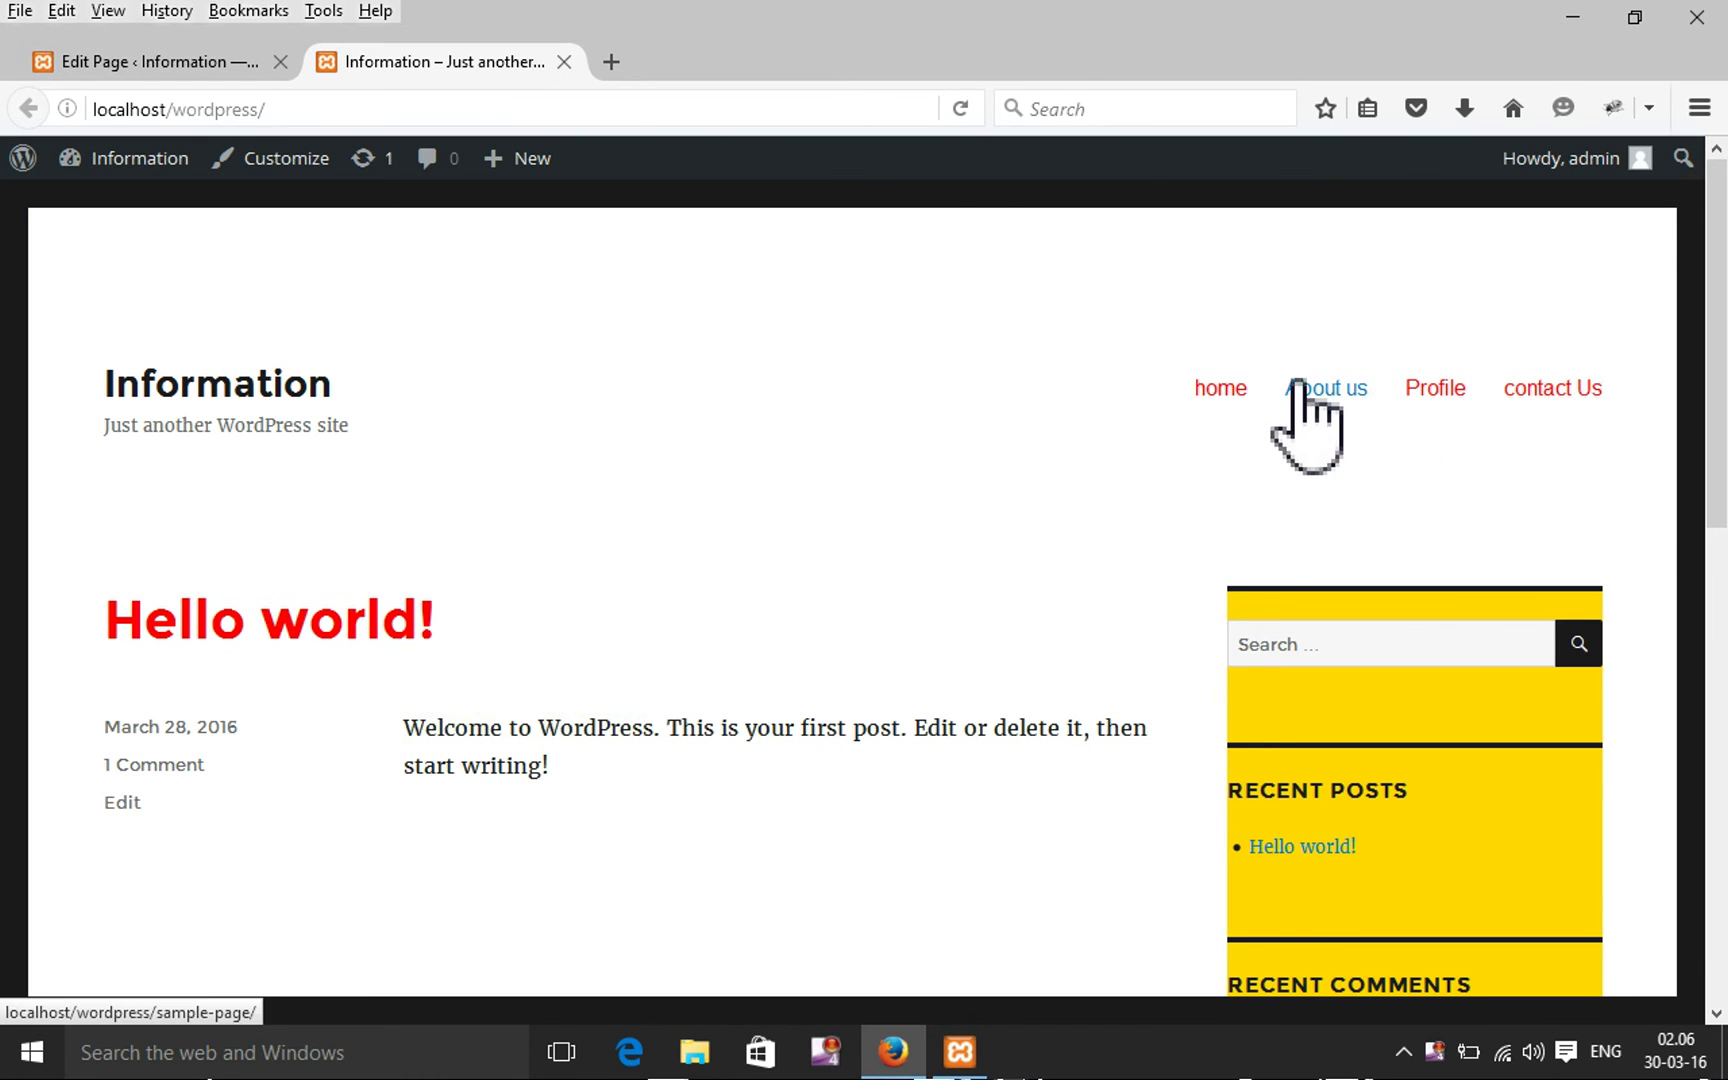
left_click(182, 64)
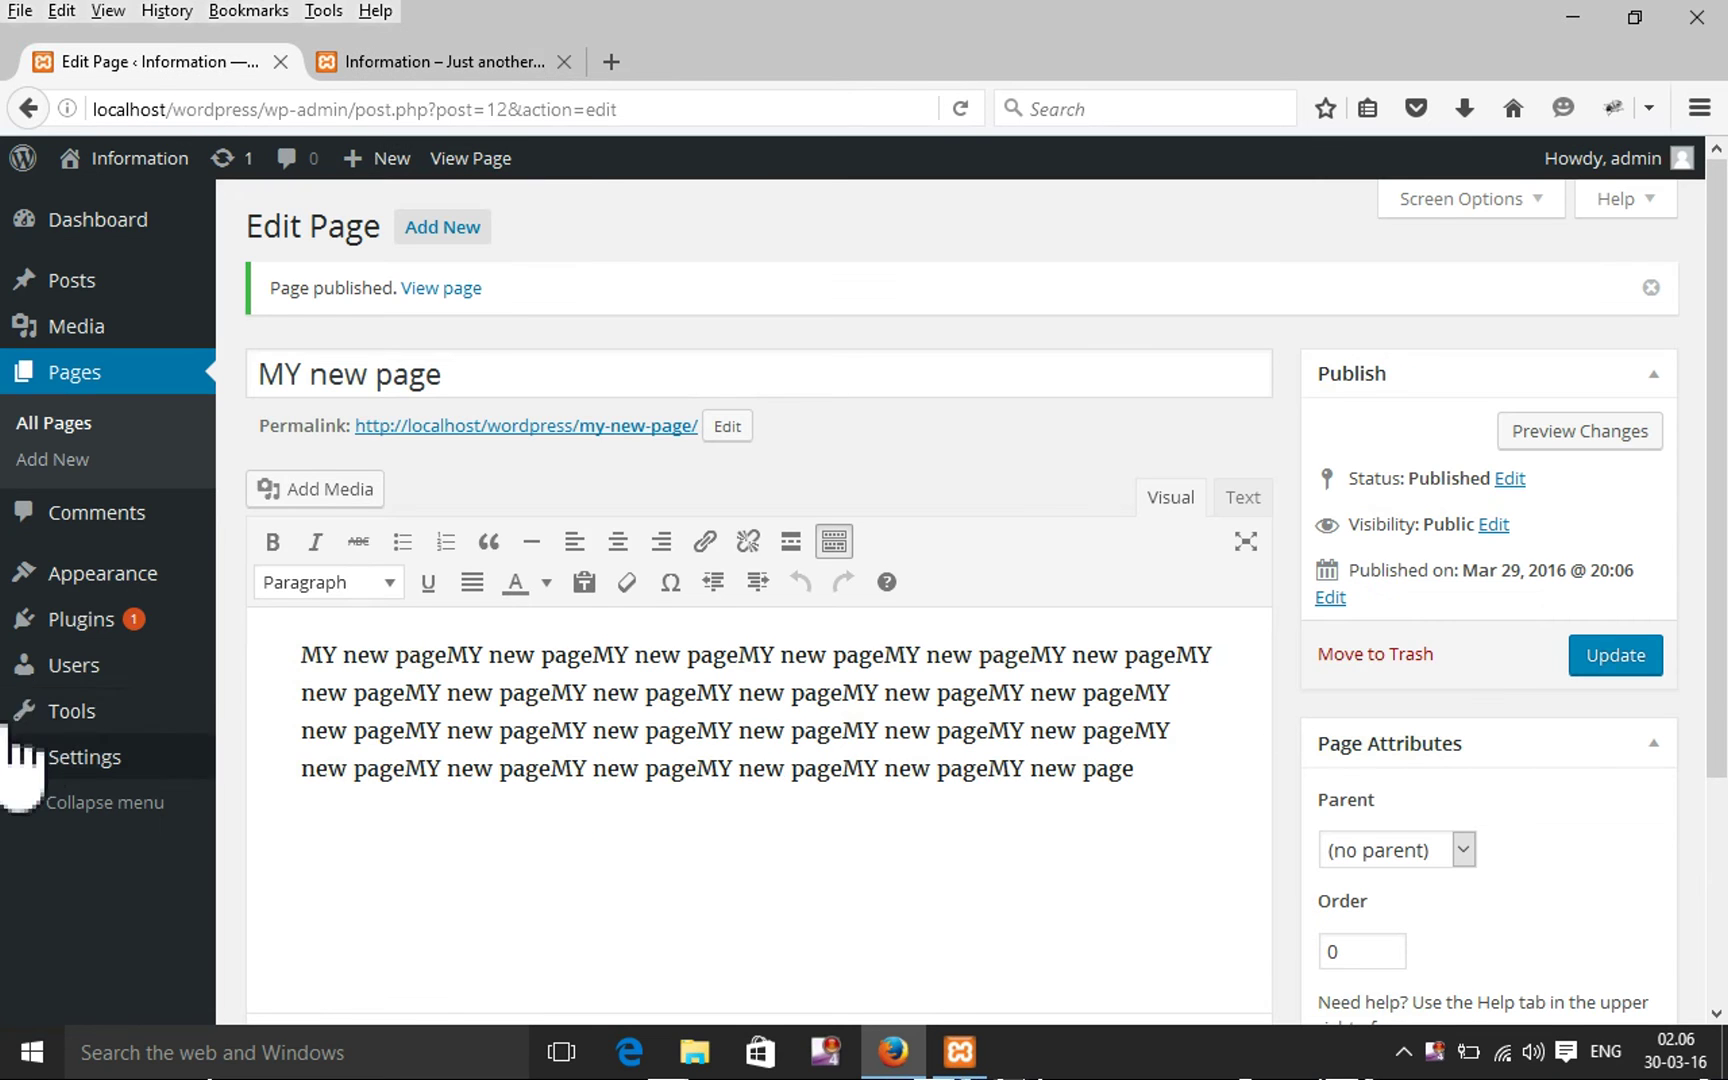
mouse_move(110, 585)
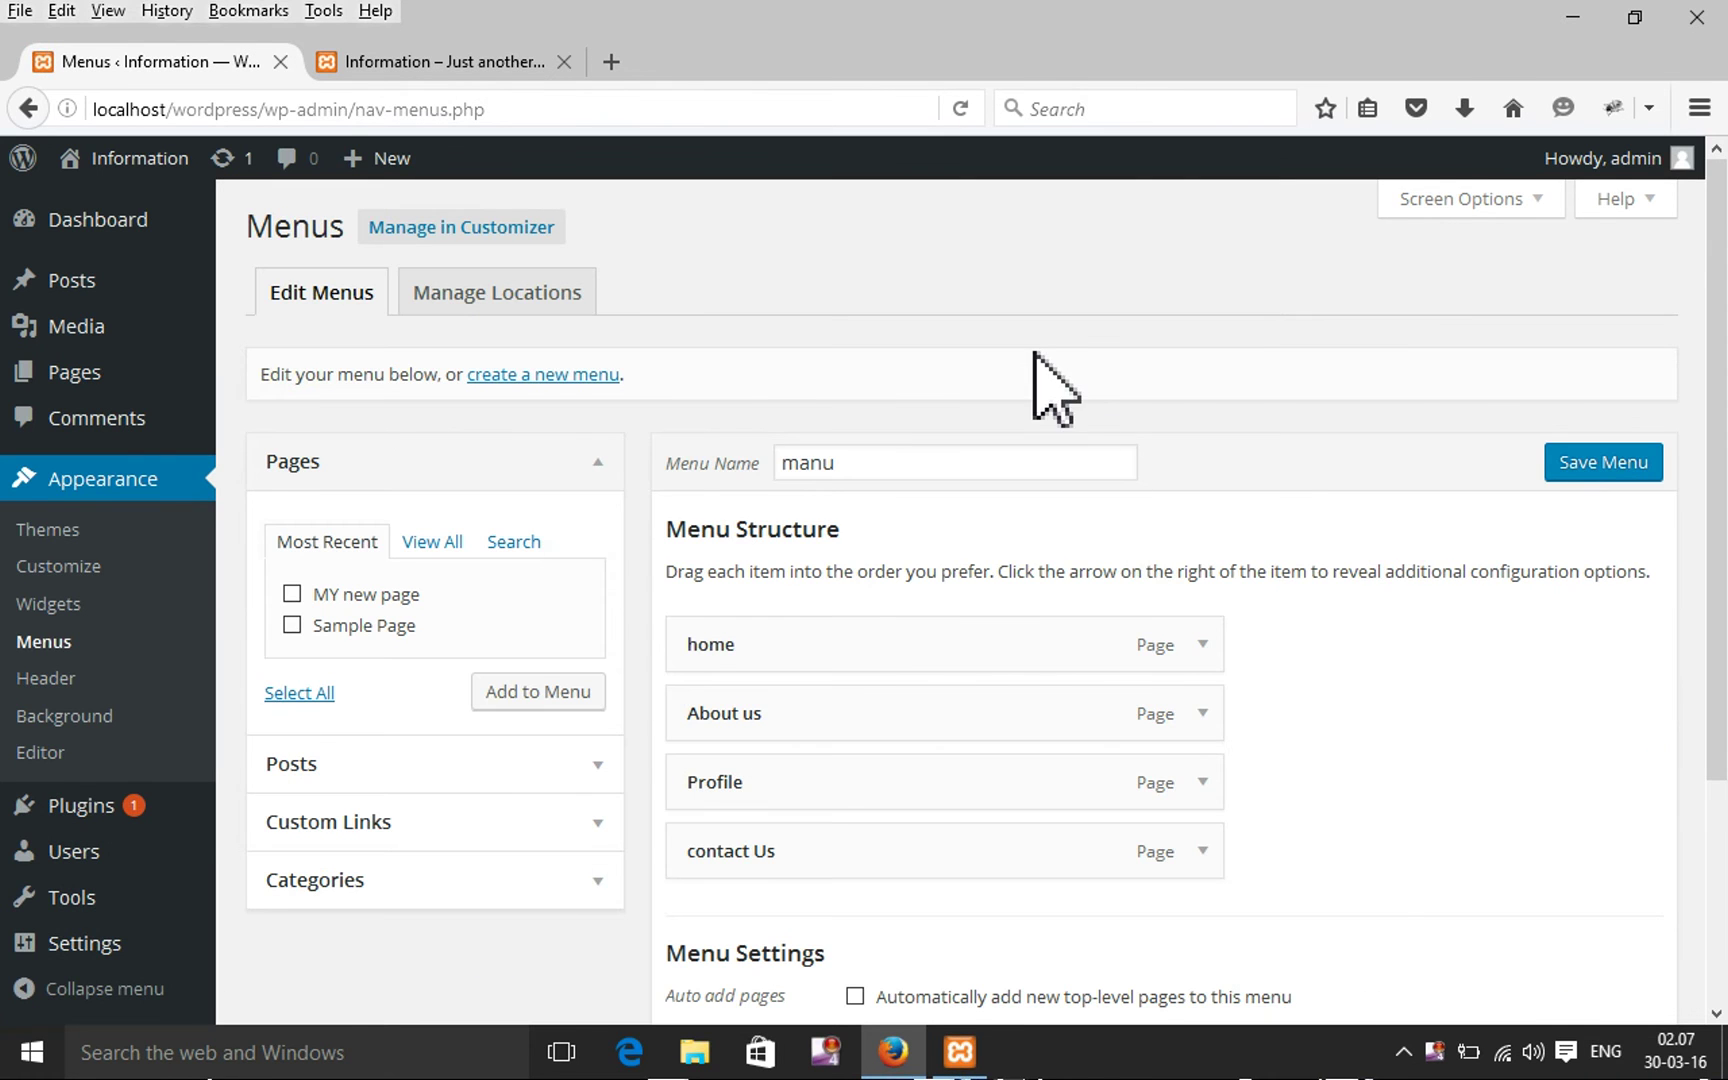
Add 'MY new page' to the manu menu and save it
scroll(648, 545, "down", 2)
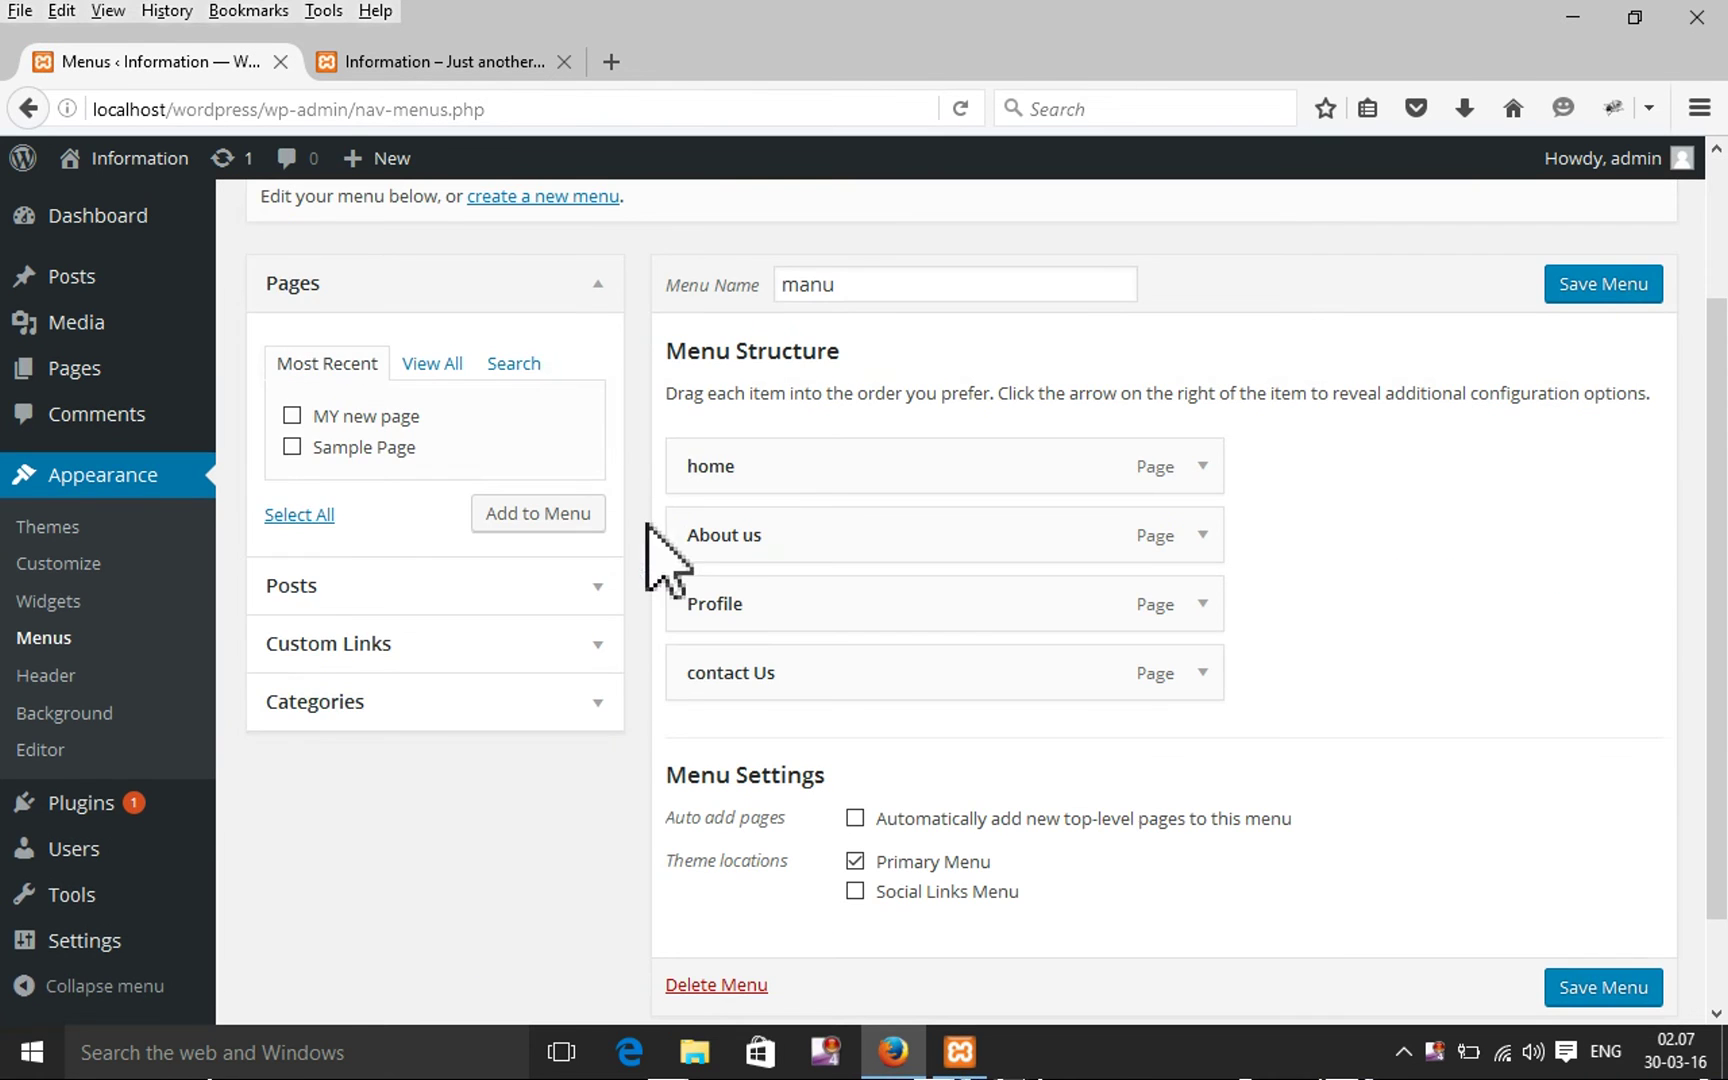
left_click(292, 415)
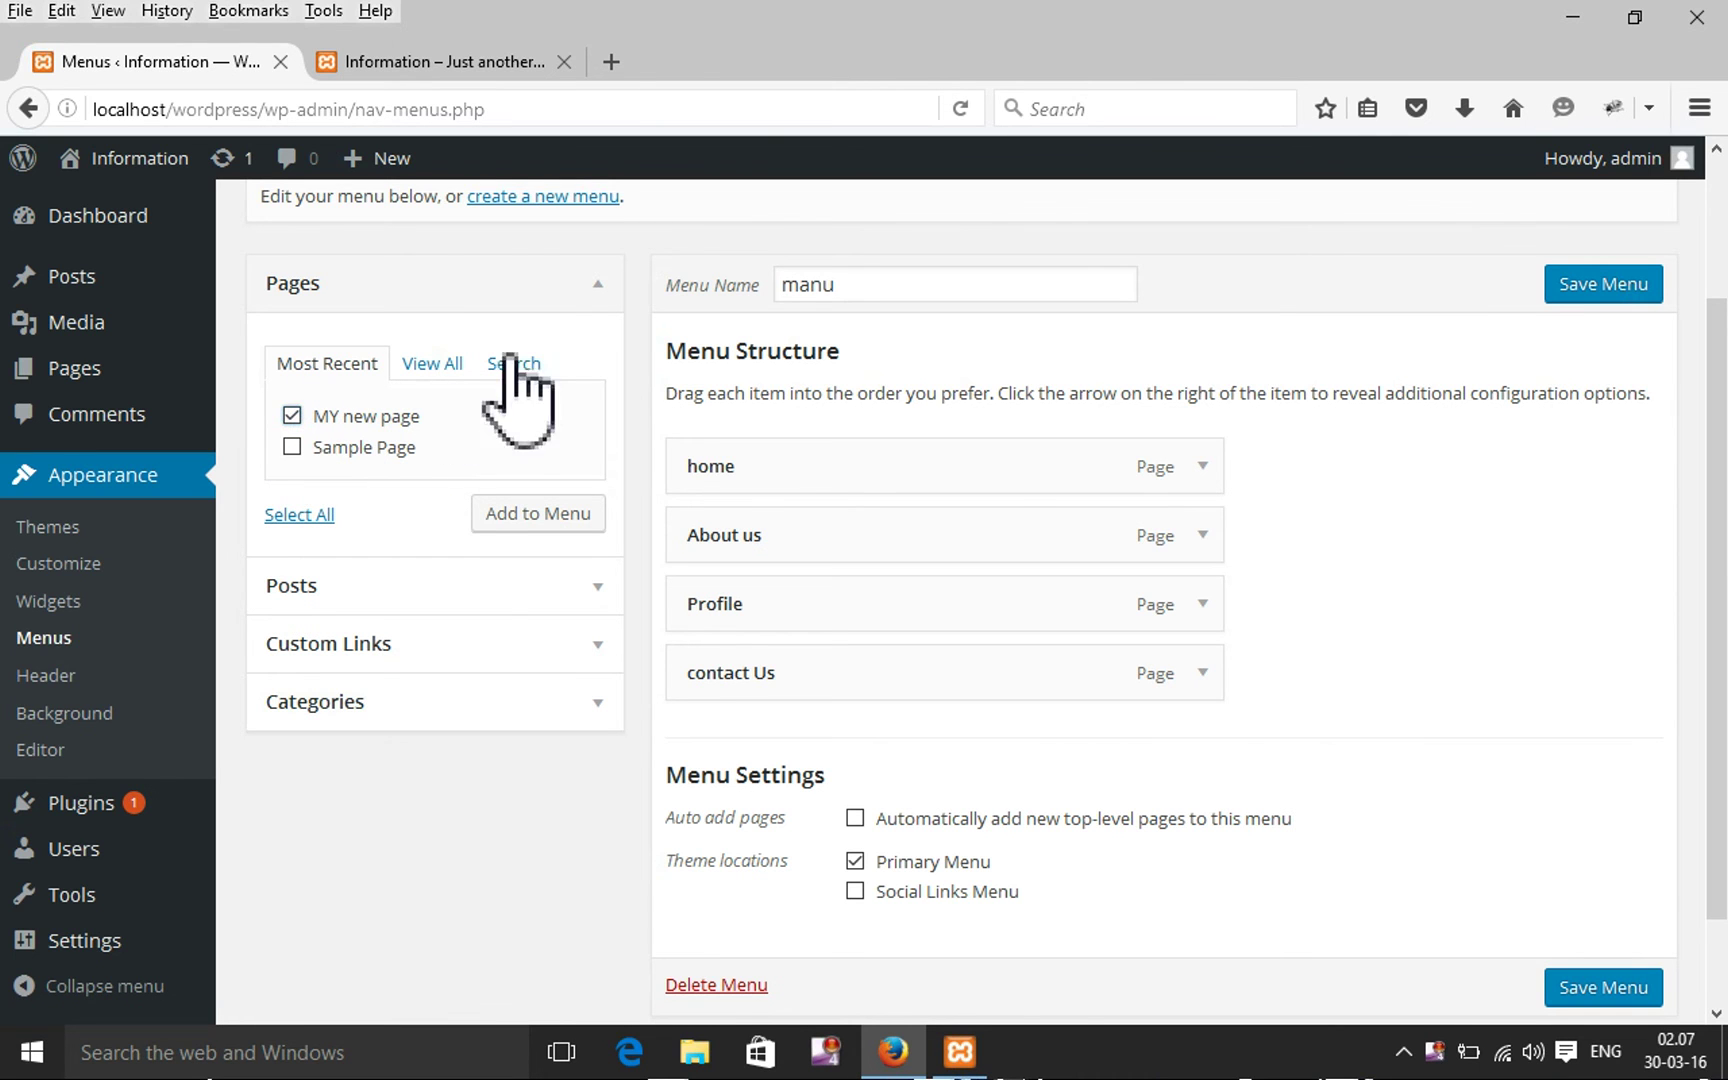
left_click(516, 514)
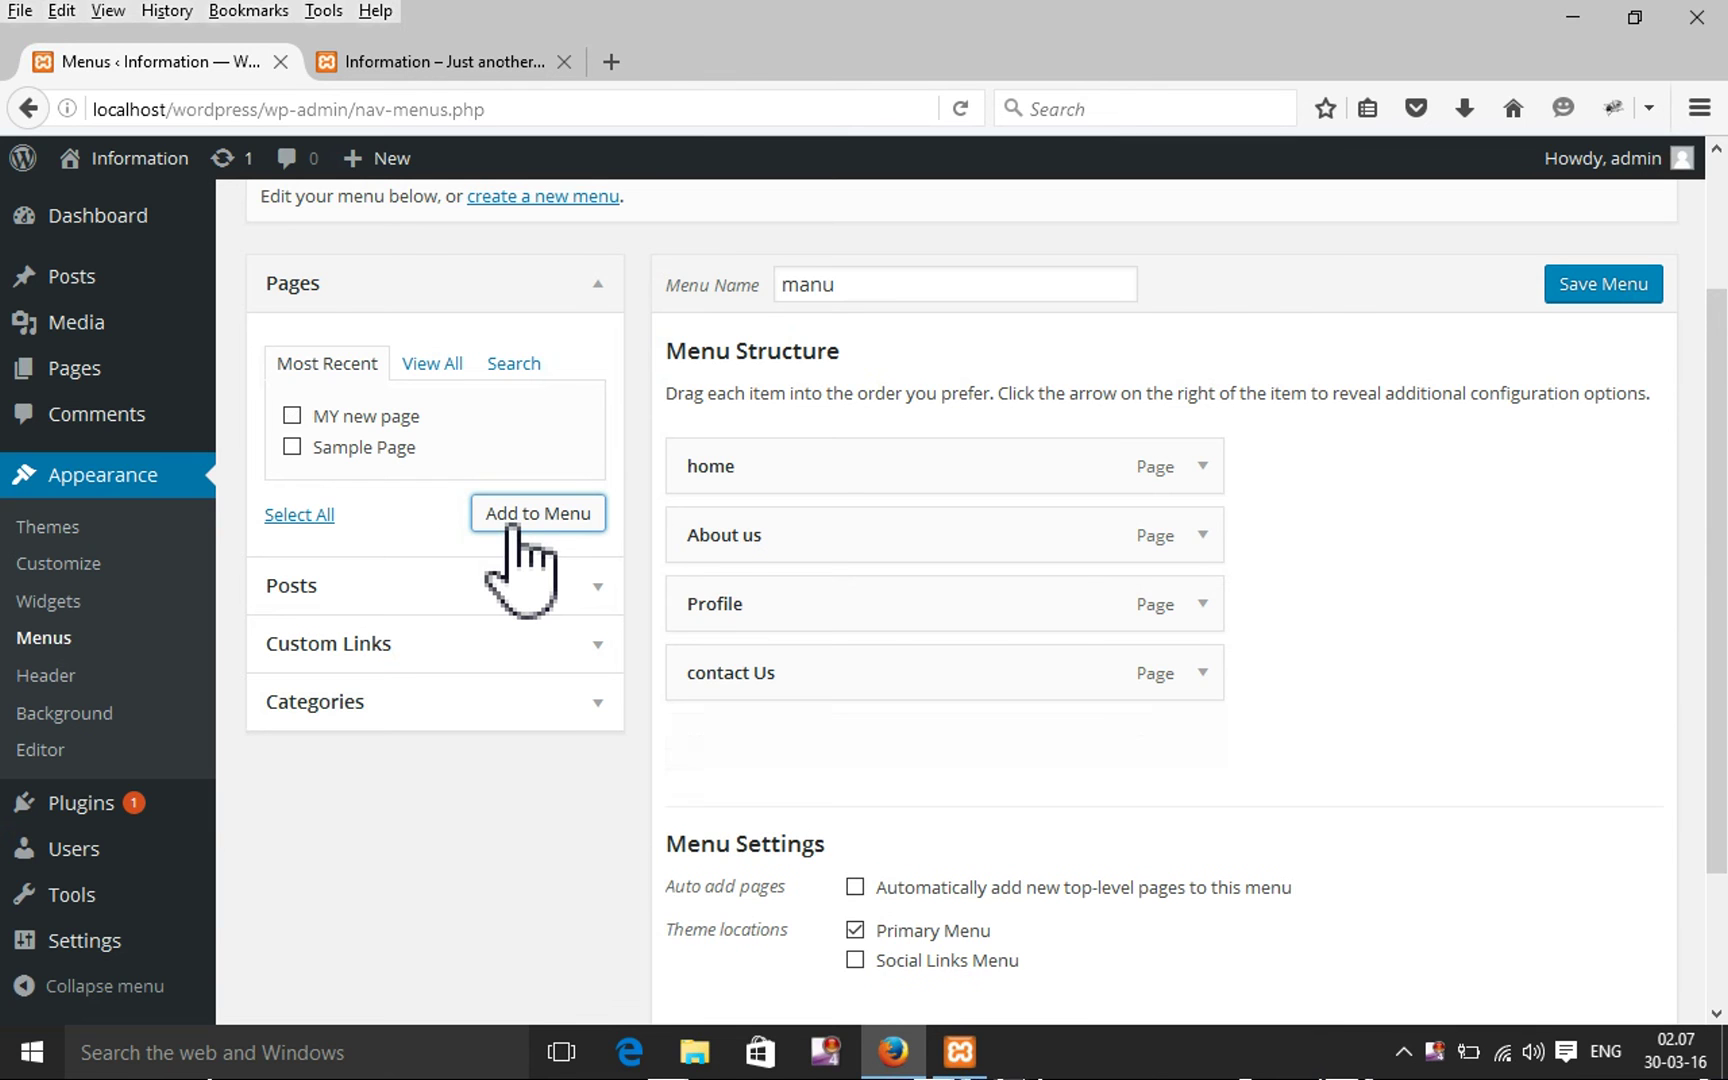
scroll(1000, 690, "down", 2)
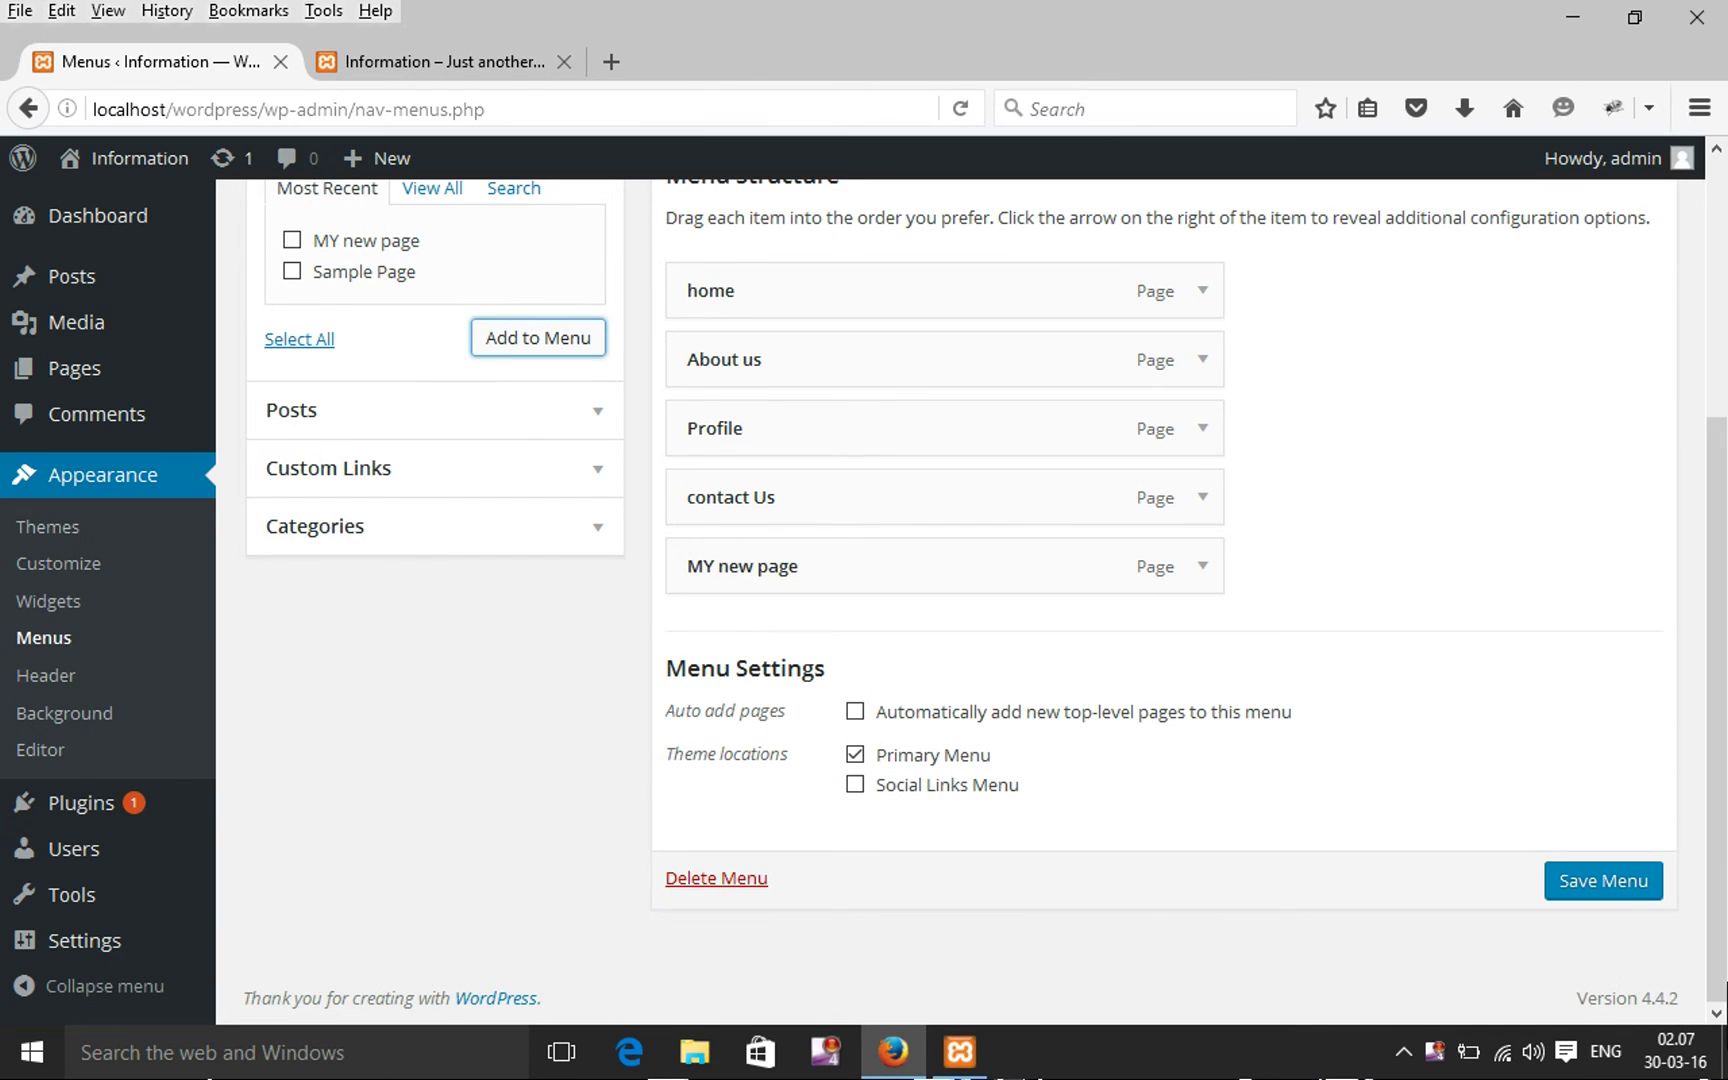
left_click(1616, 882)
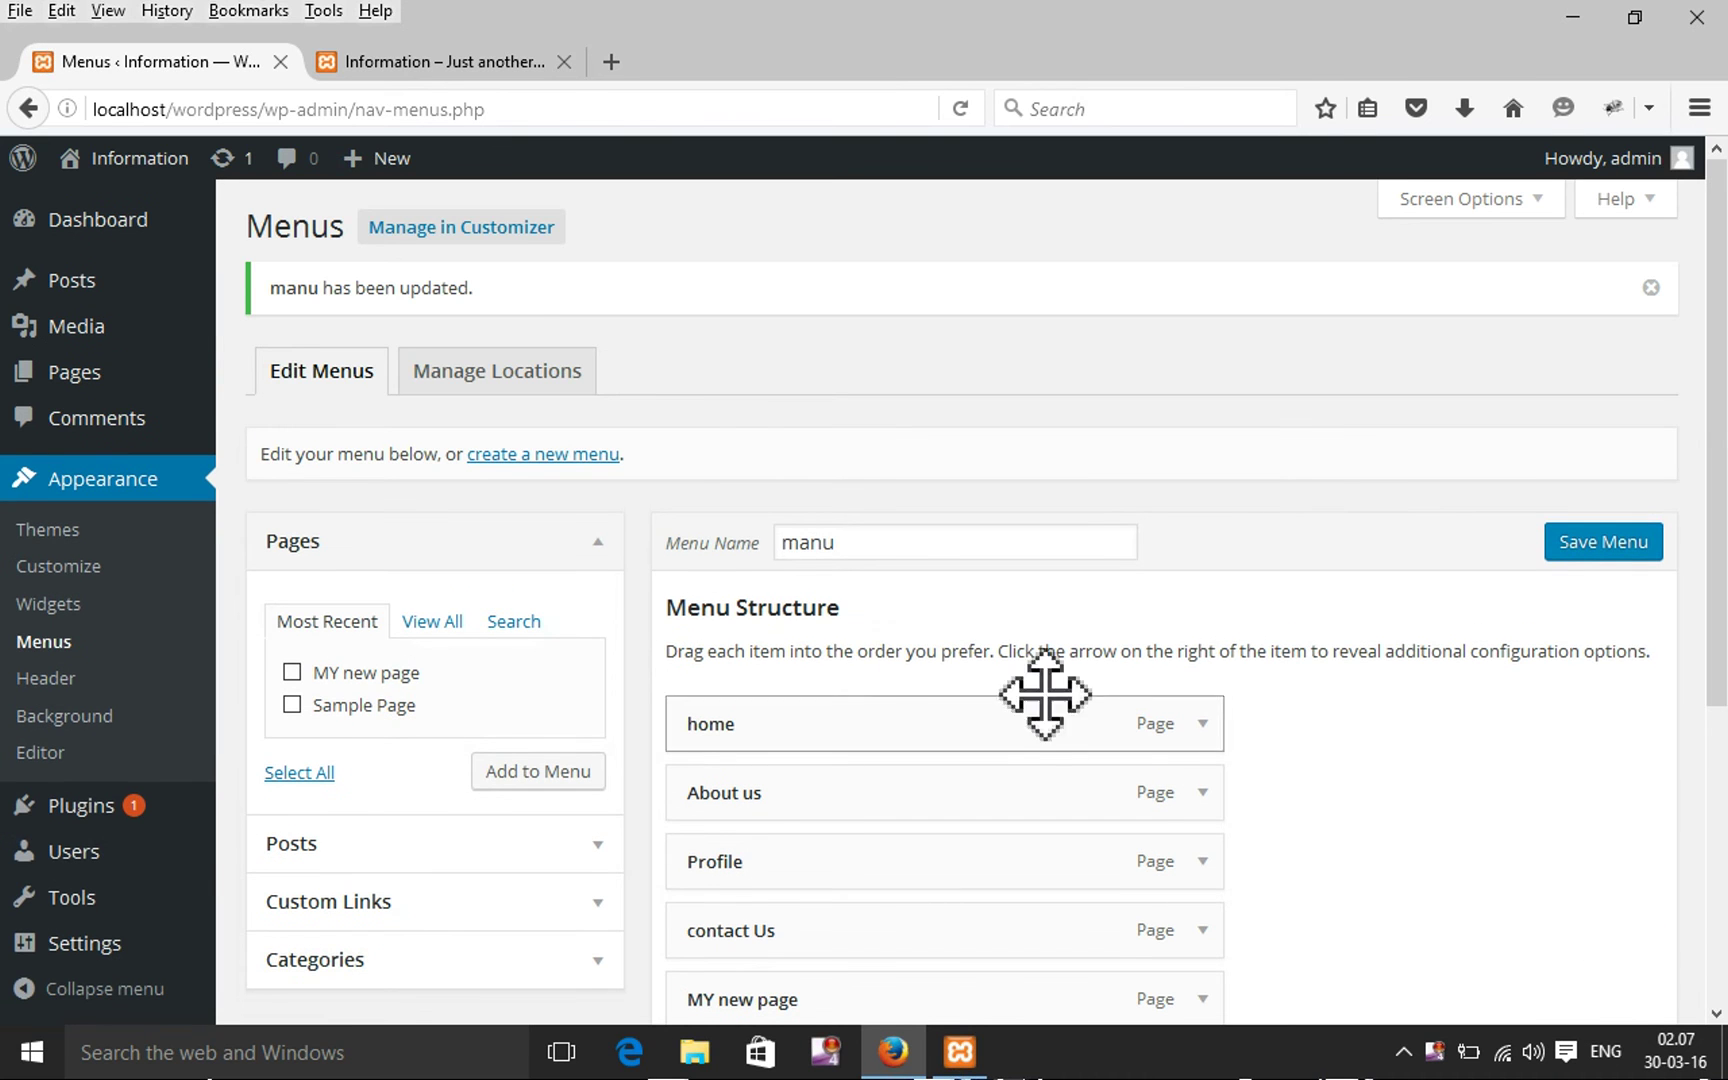
Reload the site's front page to check the new menu link
left_click(503, 64)
key("F5")
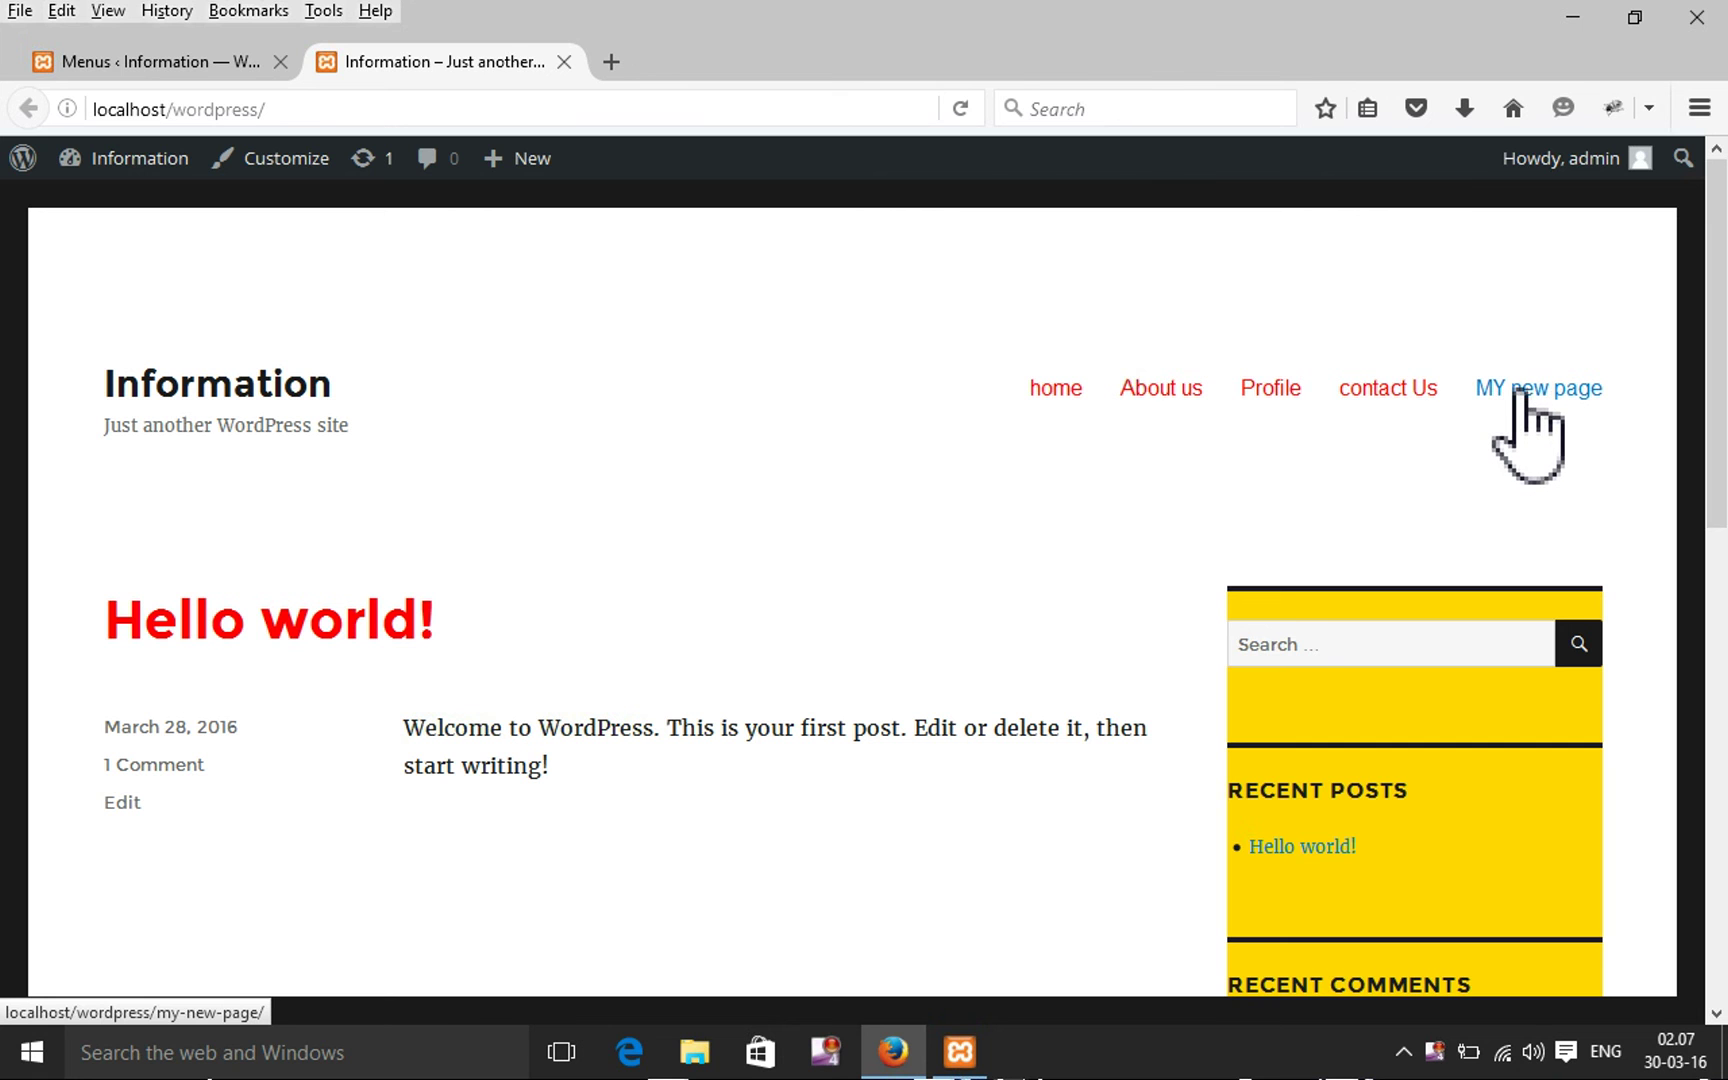
scroll(615, 700, "down", 5)
scroll(614, 690, "up", 5)
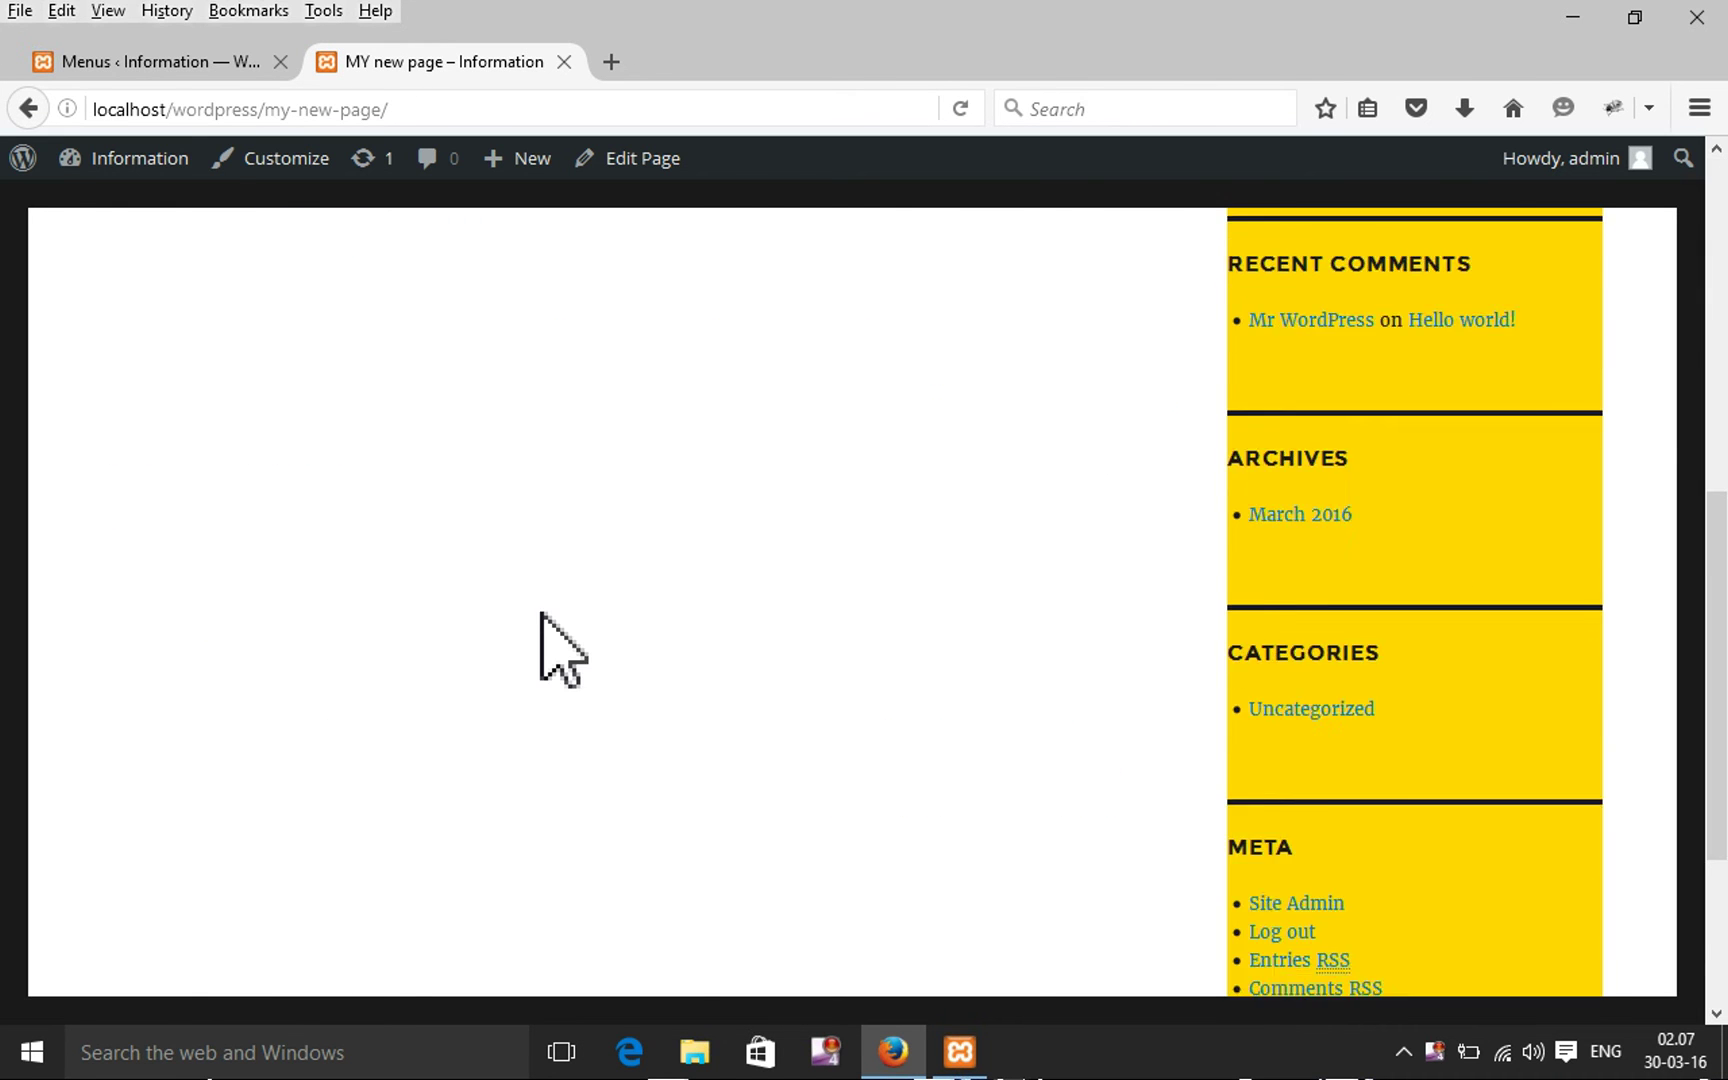
Remove the 'MY new page' item from the manu menu and save the menu
left_click(110, 62)
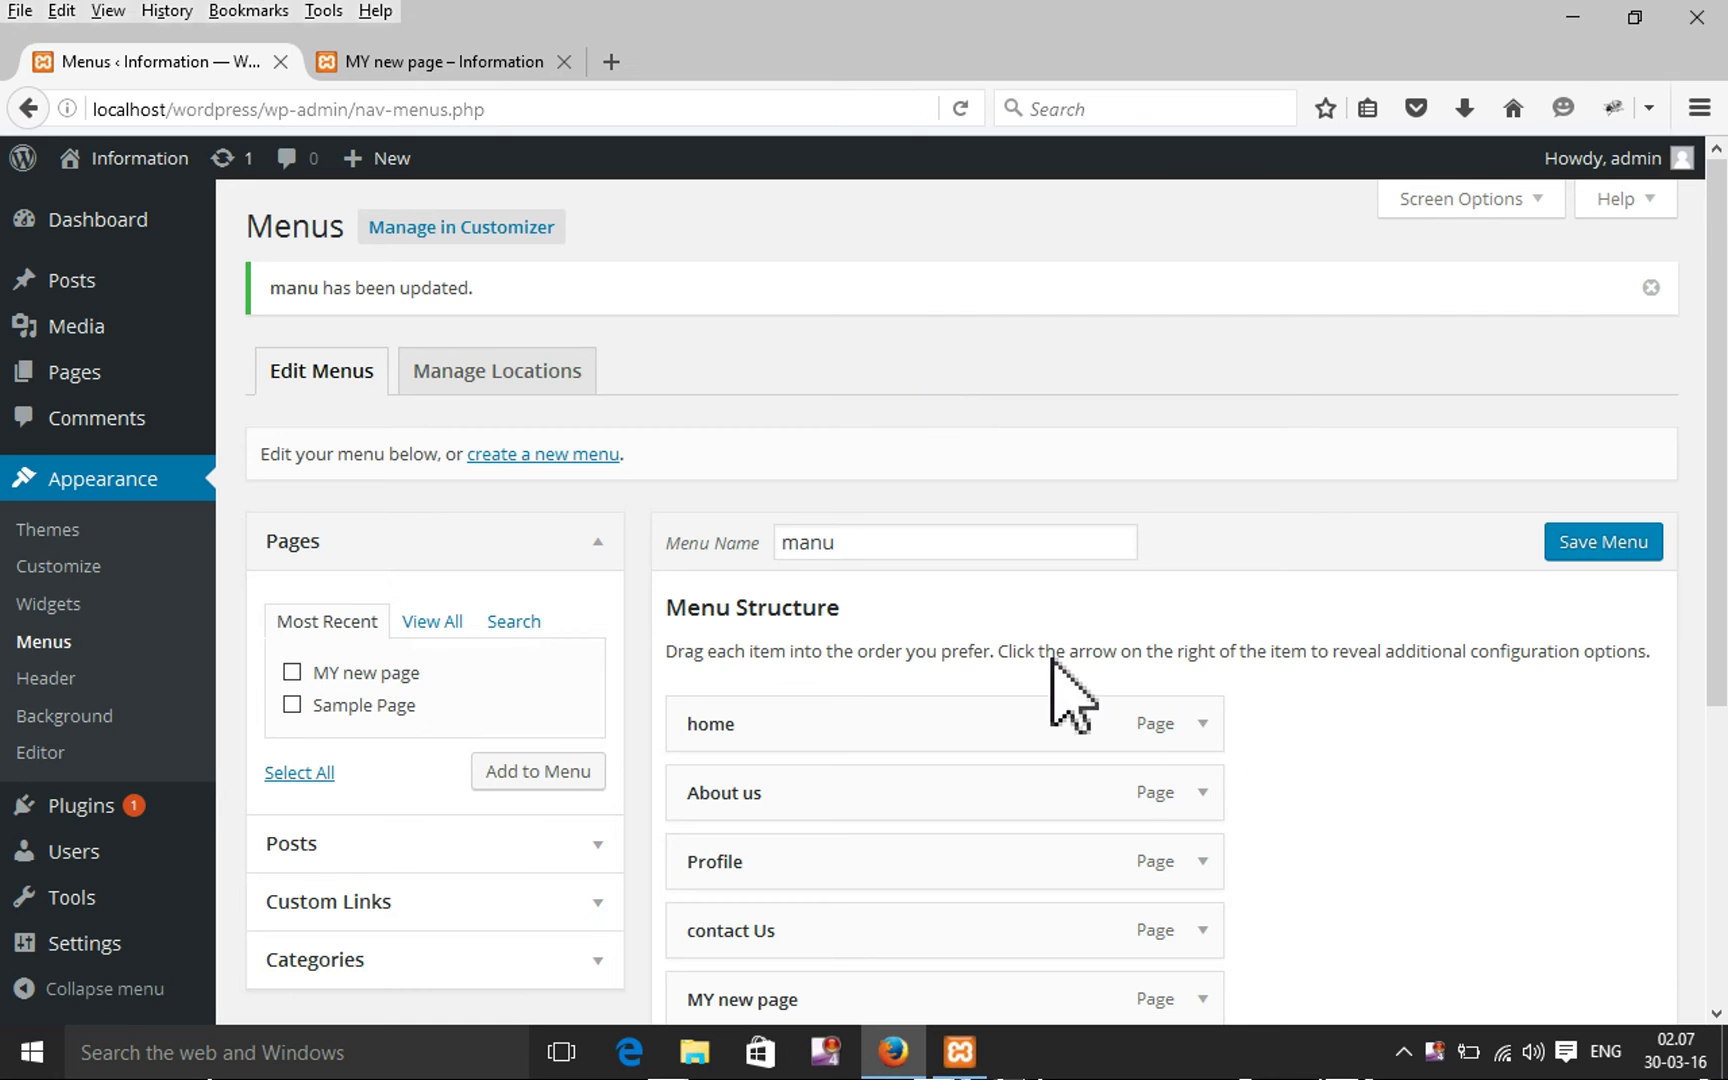
scroll(1060, 690, "down", 3)
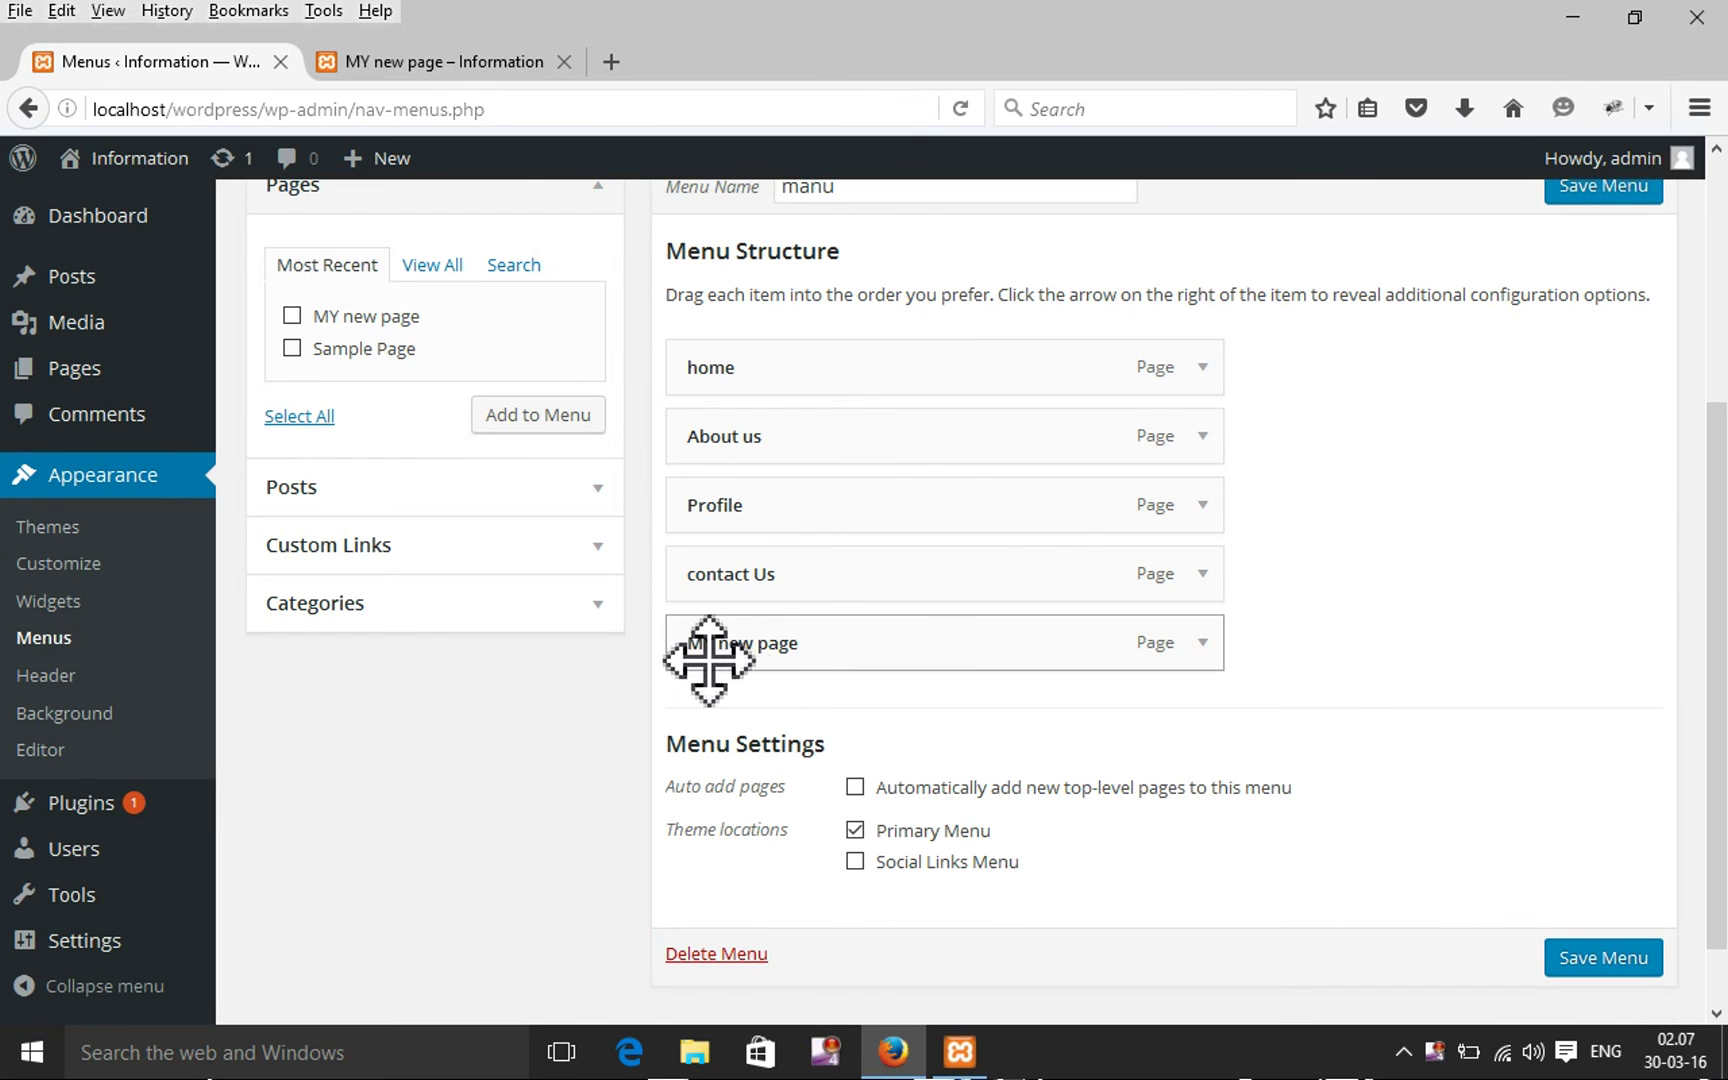
left_click(1210, 648)
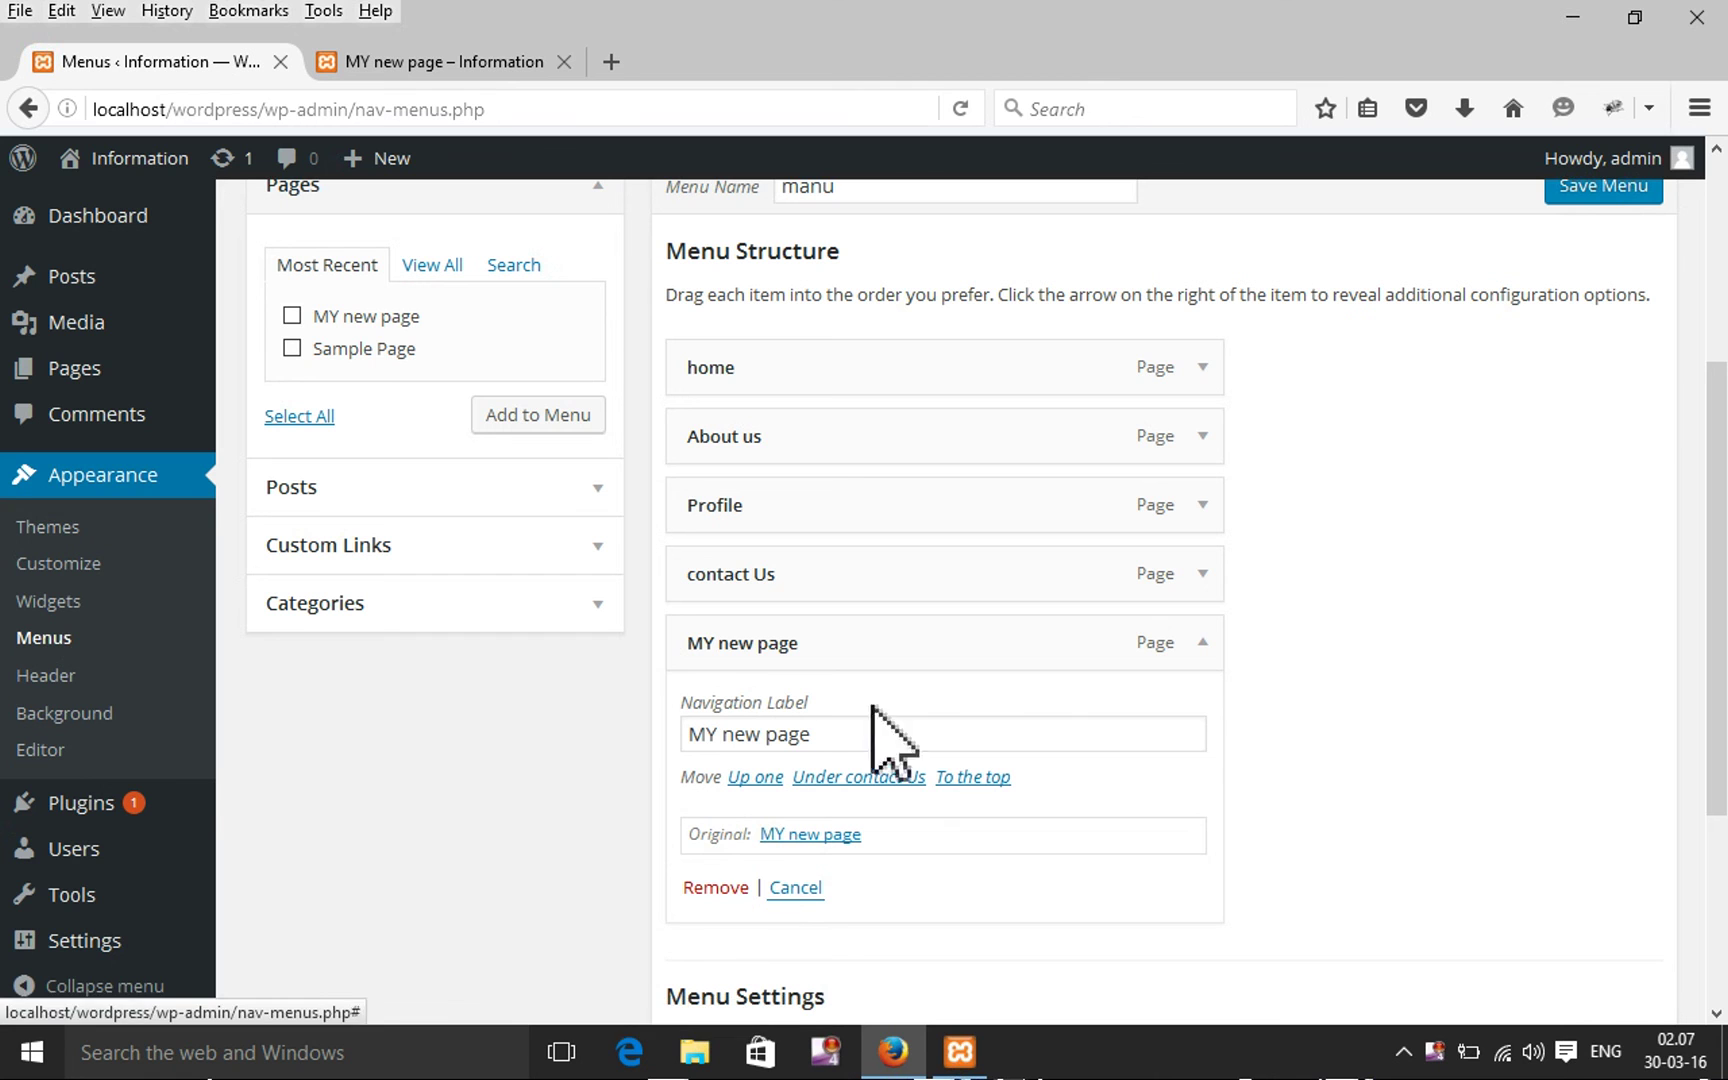
left_click(713, 888)
left_click(1612, 893)
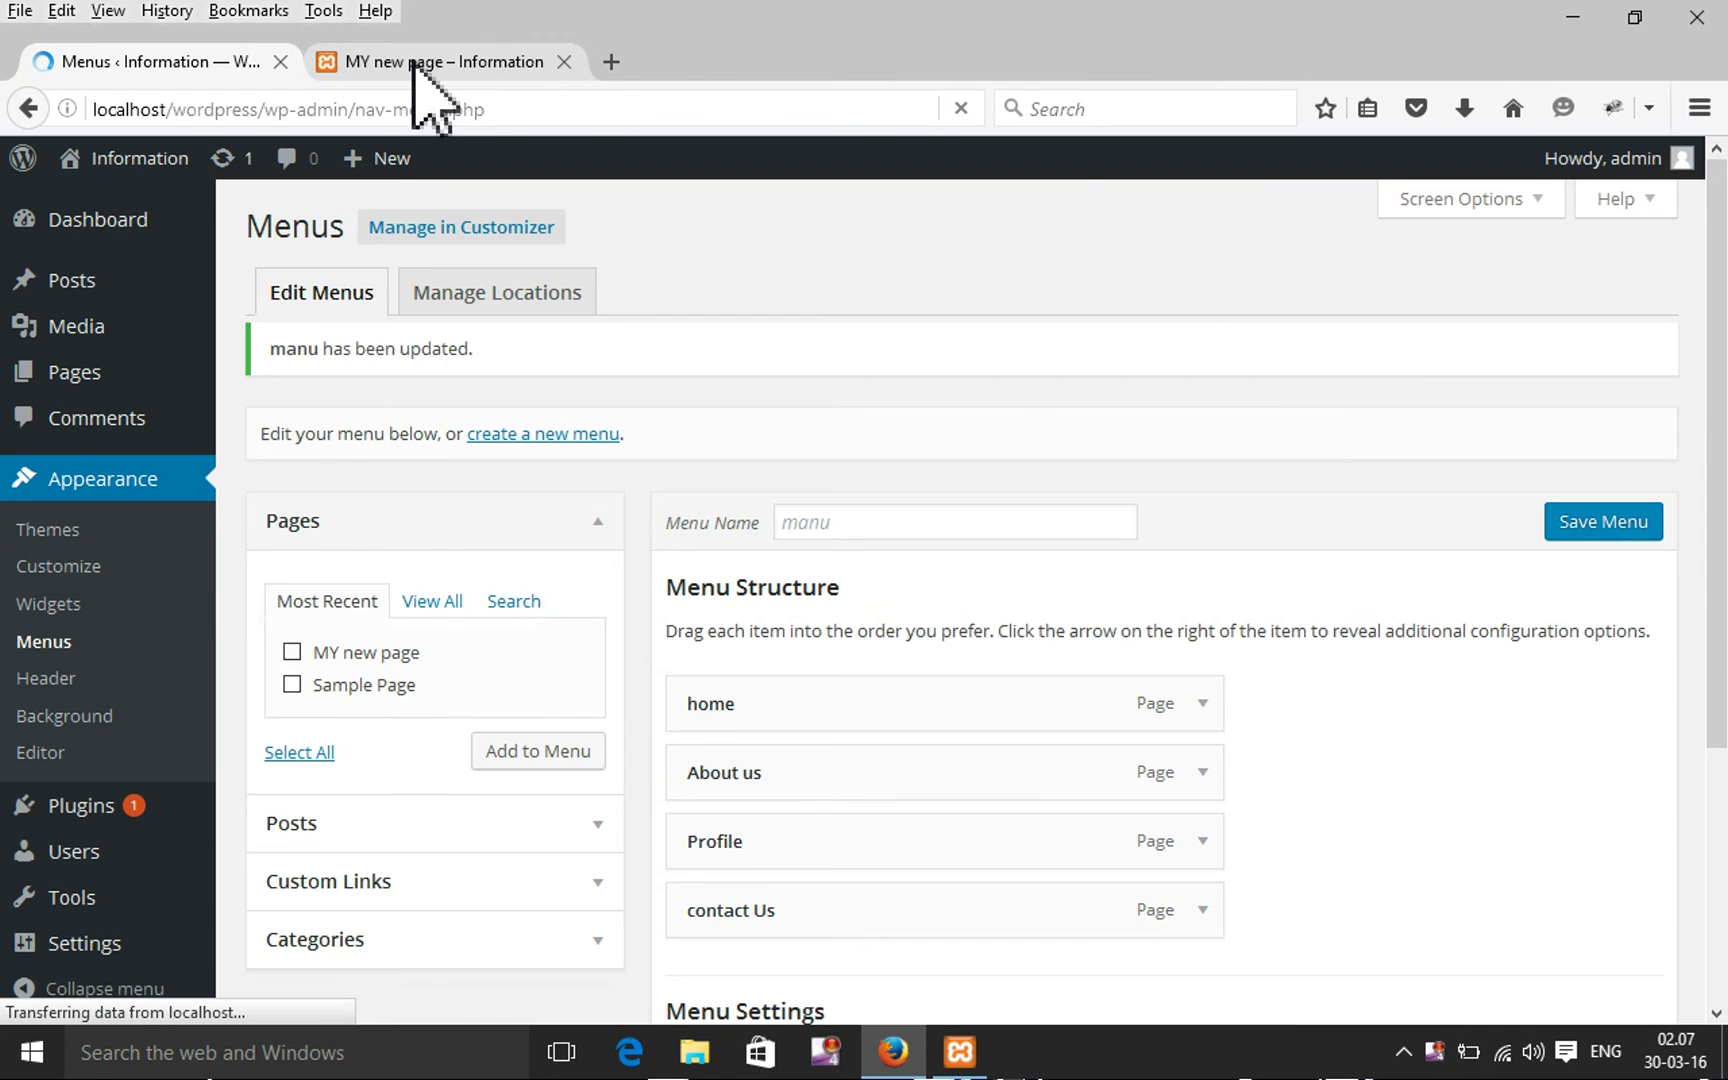
Reload the live MY new page and check that its navigation no longer lists MY new page
left_click(412, 62)
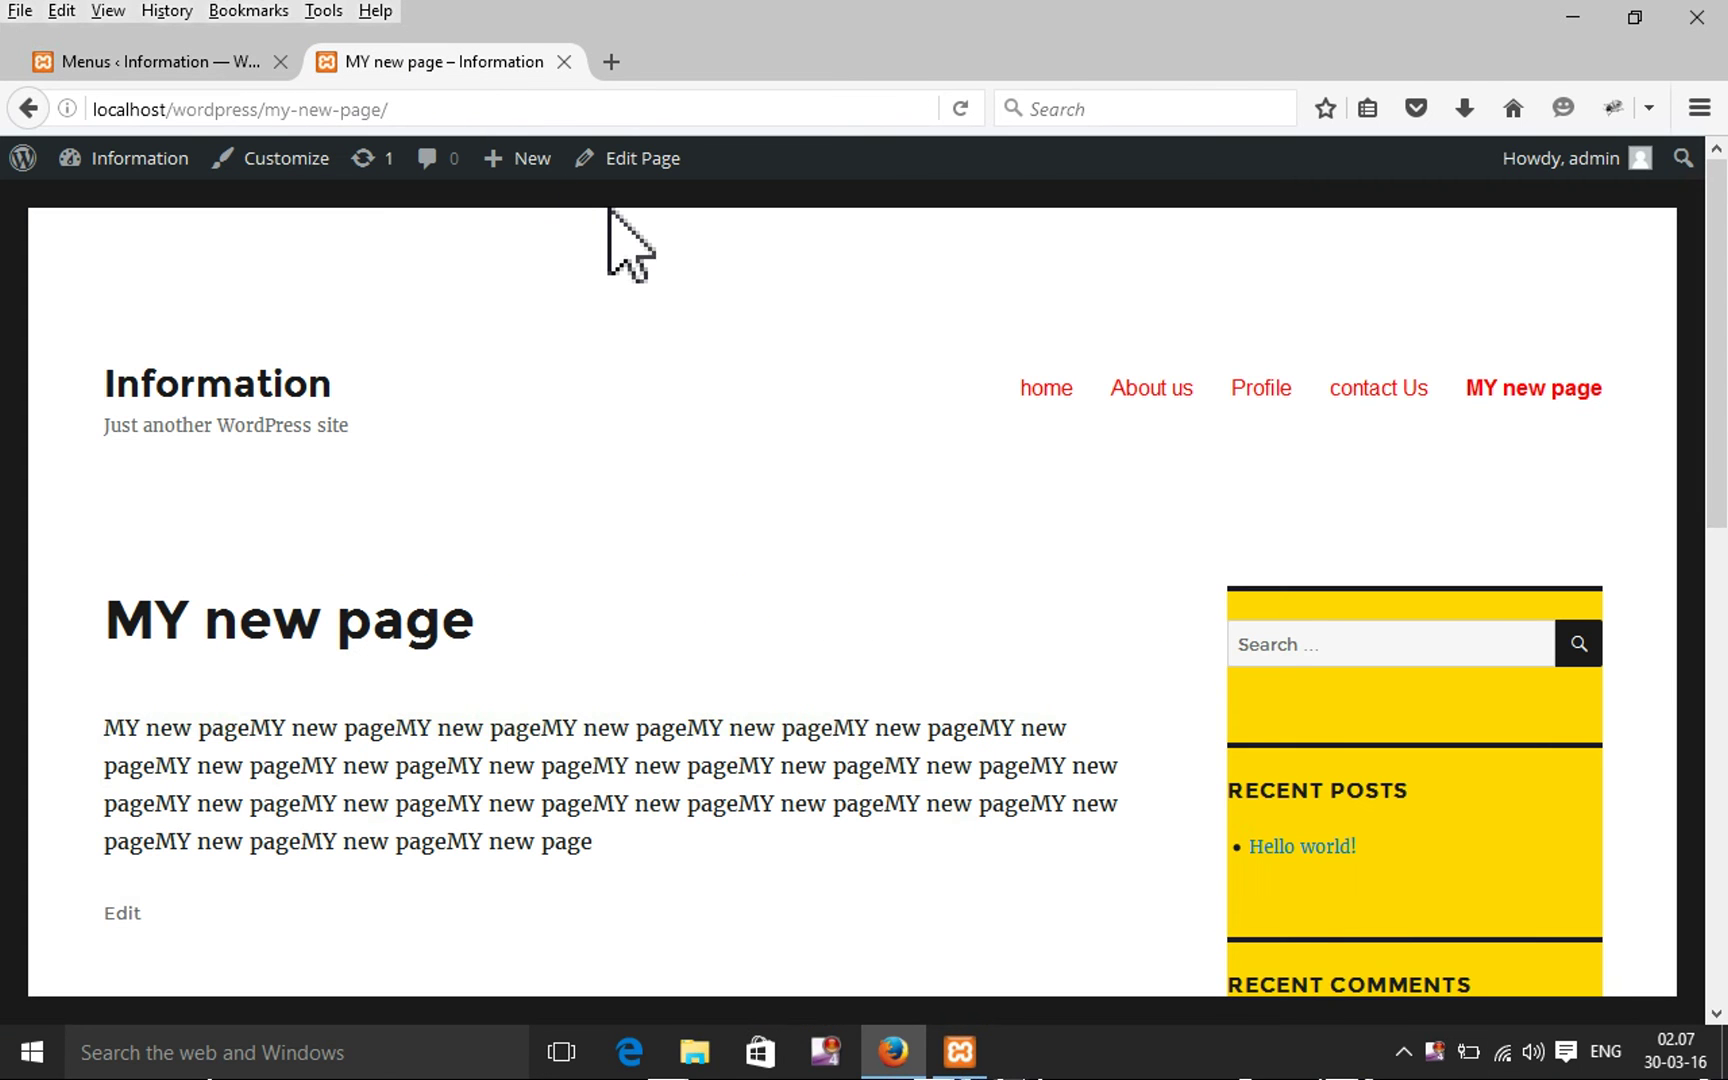
key("F5")
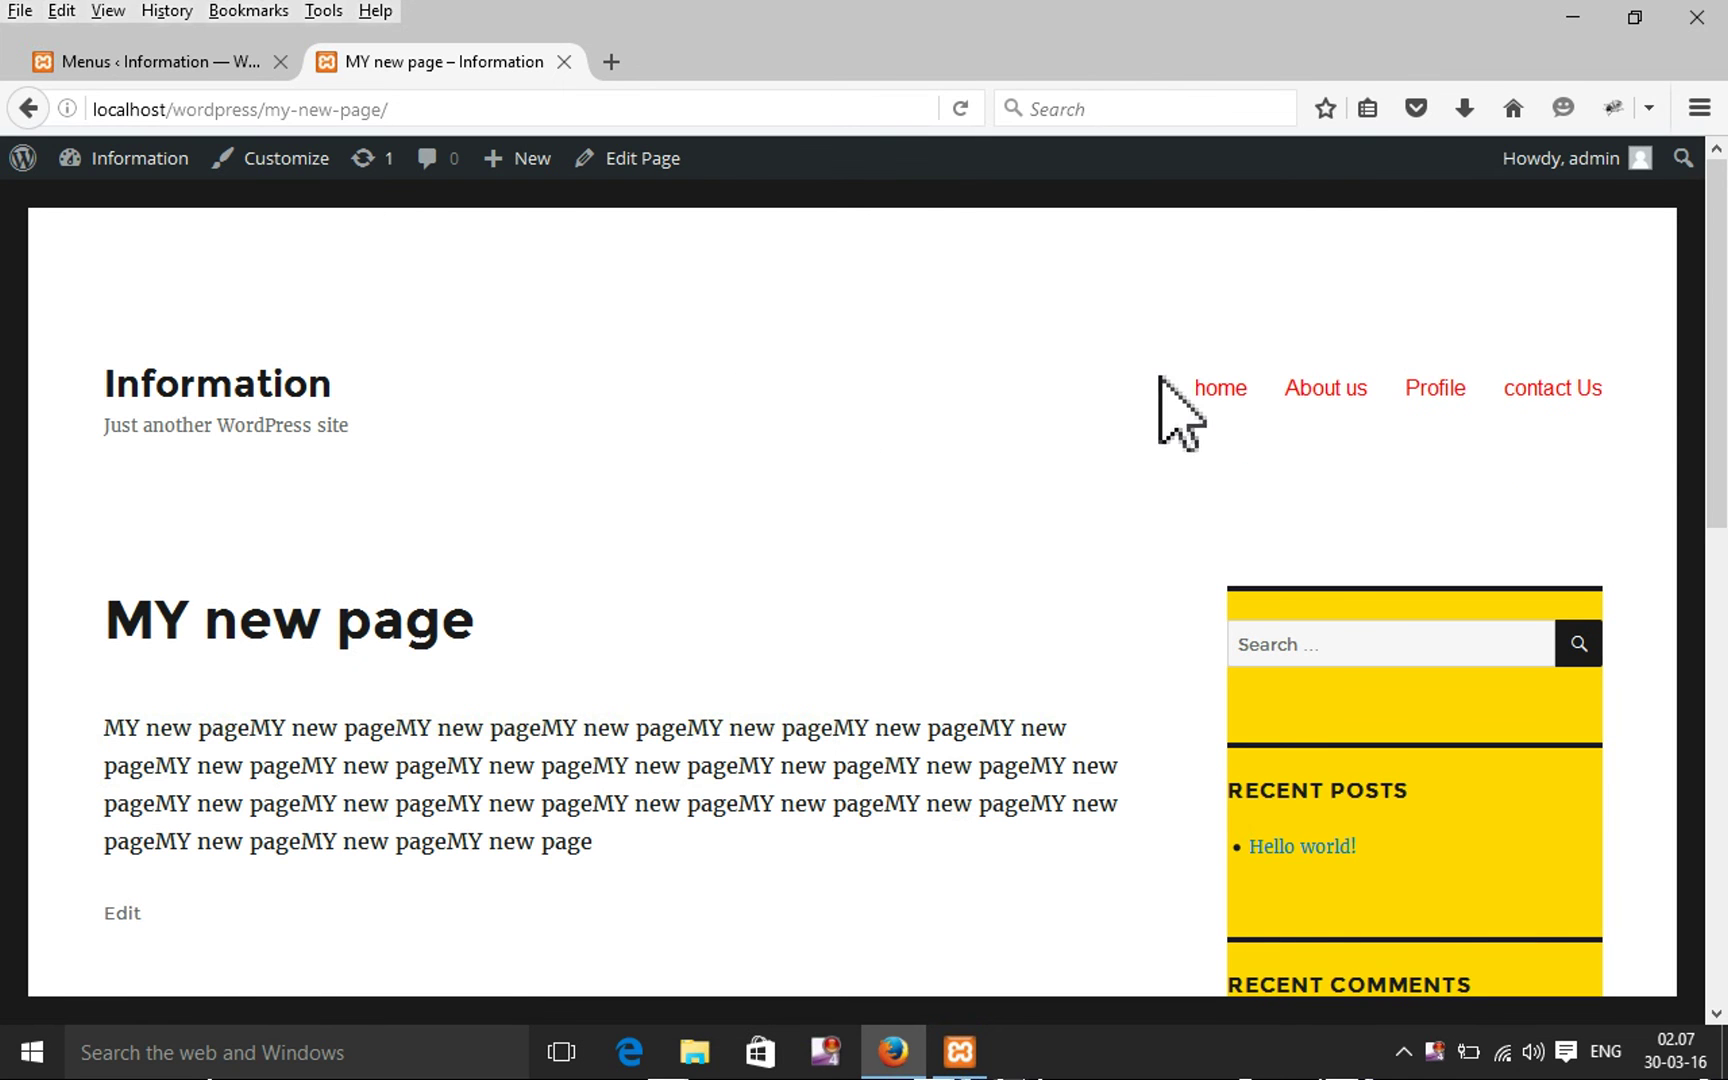
scroll(665, 612, "down", 3)
scroll(683, 645, "up", 3)
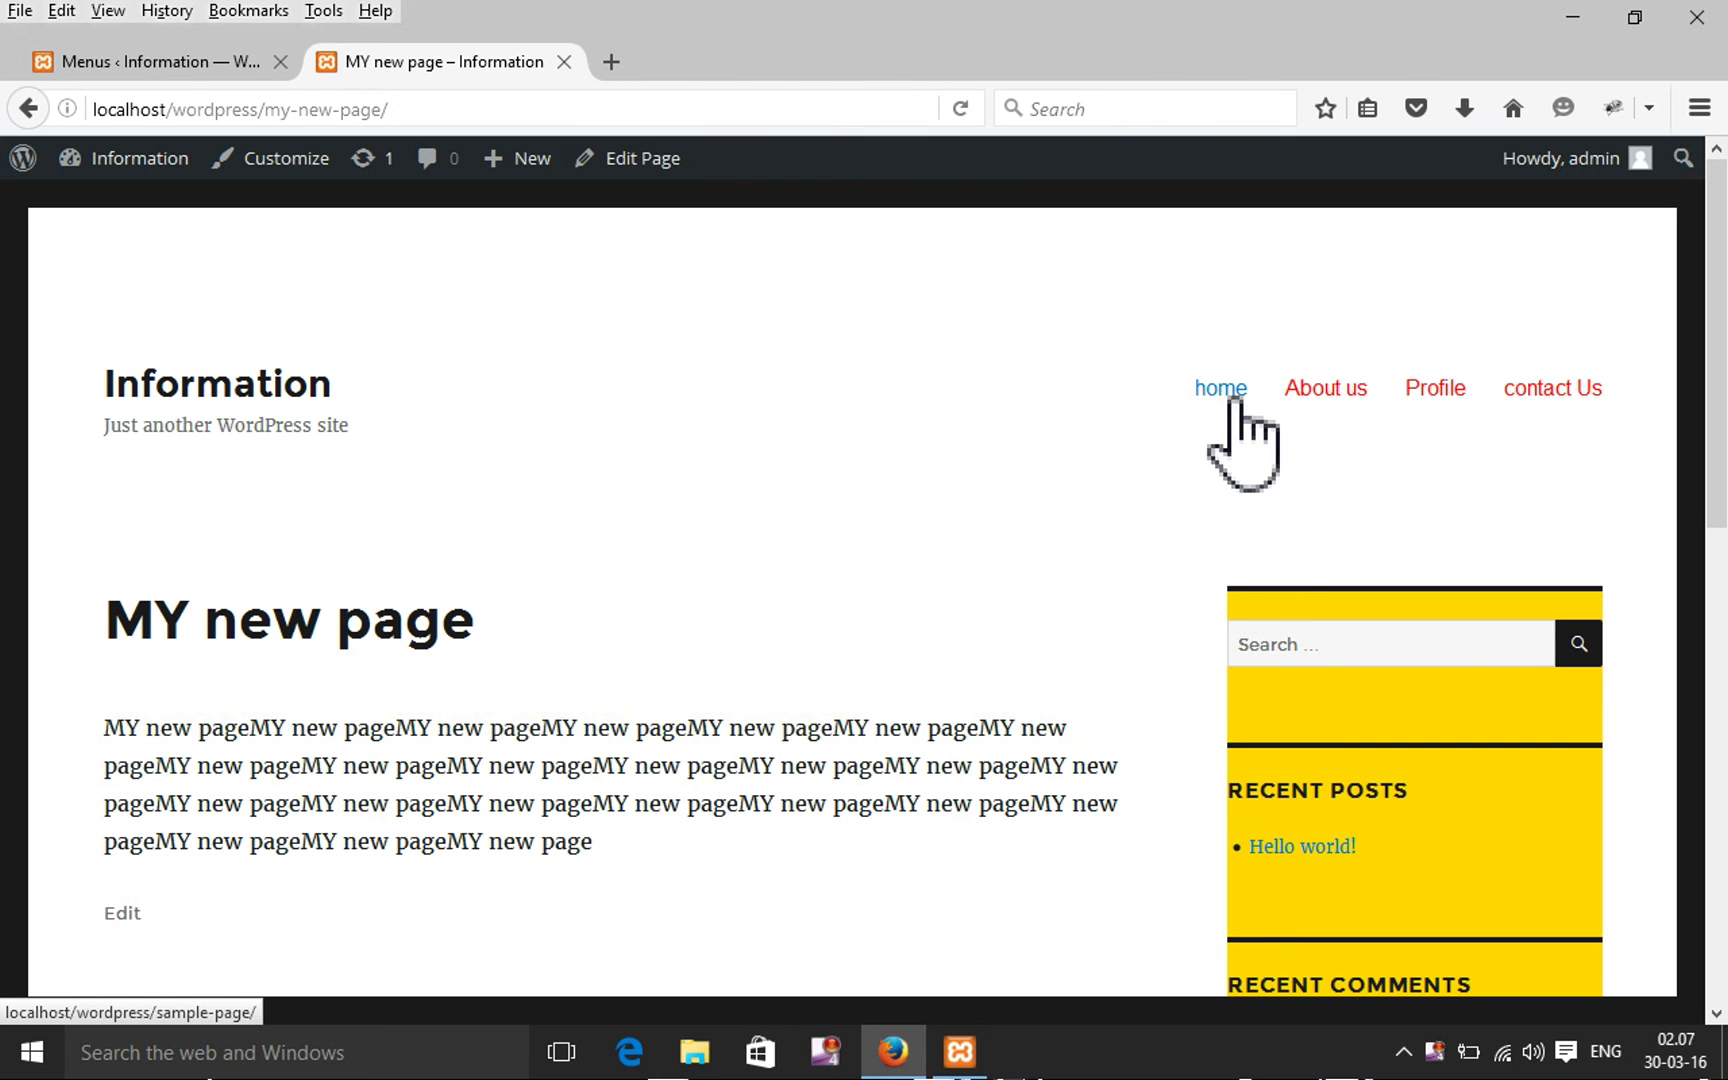
scroll(451, 636, "down", 4)
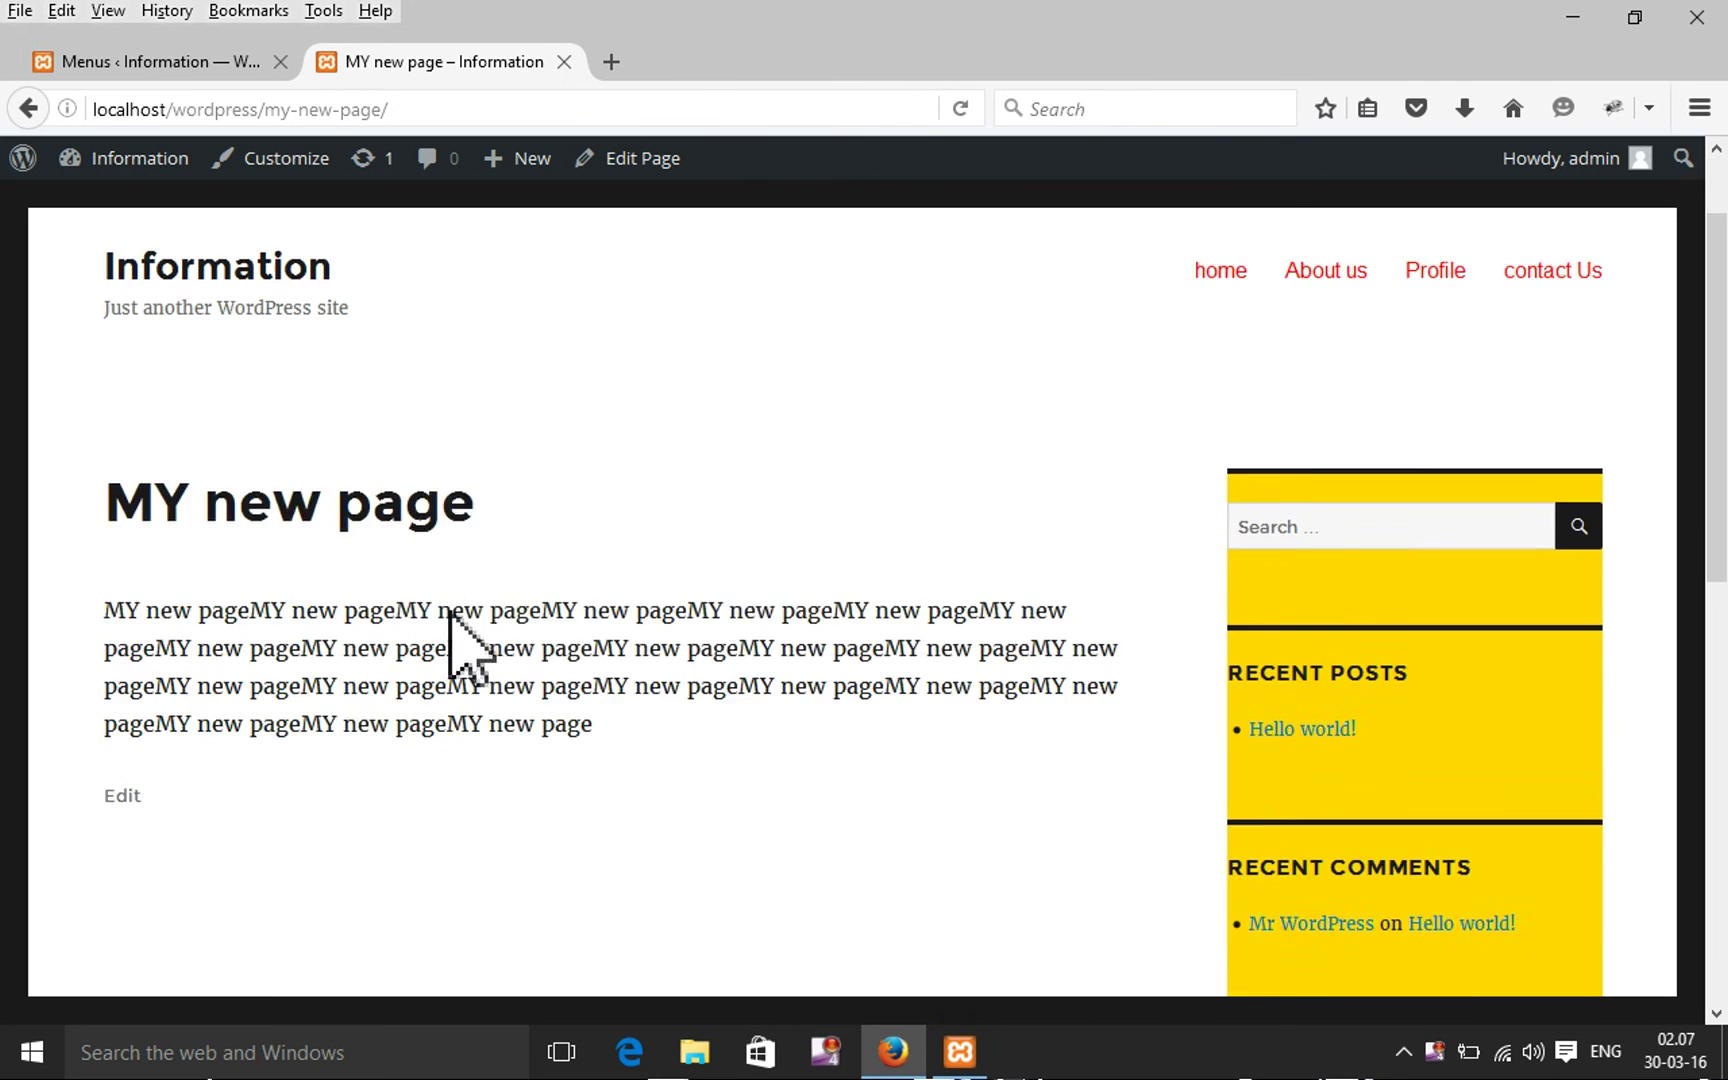
scroll(430, 640, "up", 4)
scroll(512, 532, "down", 6)
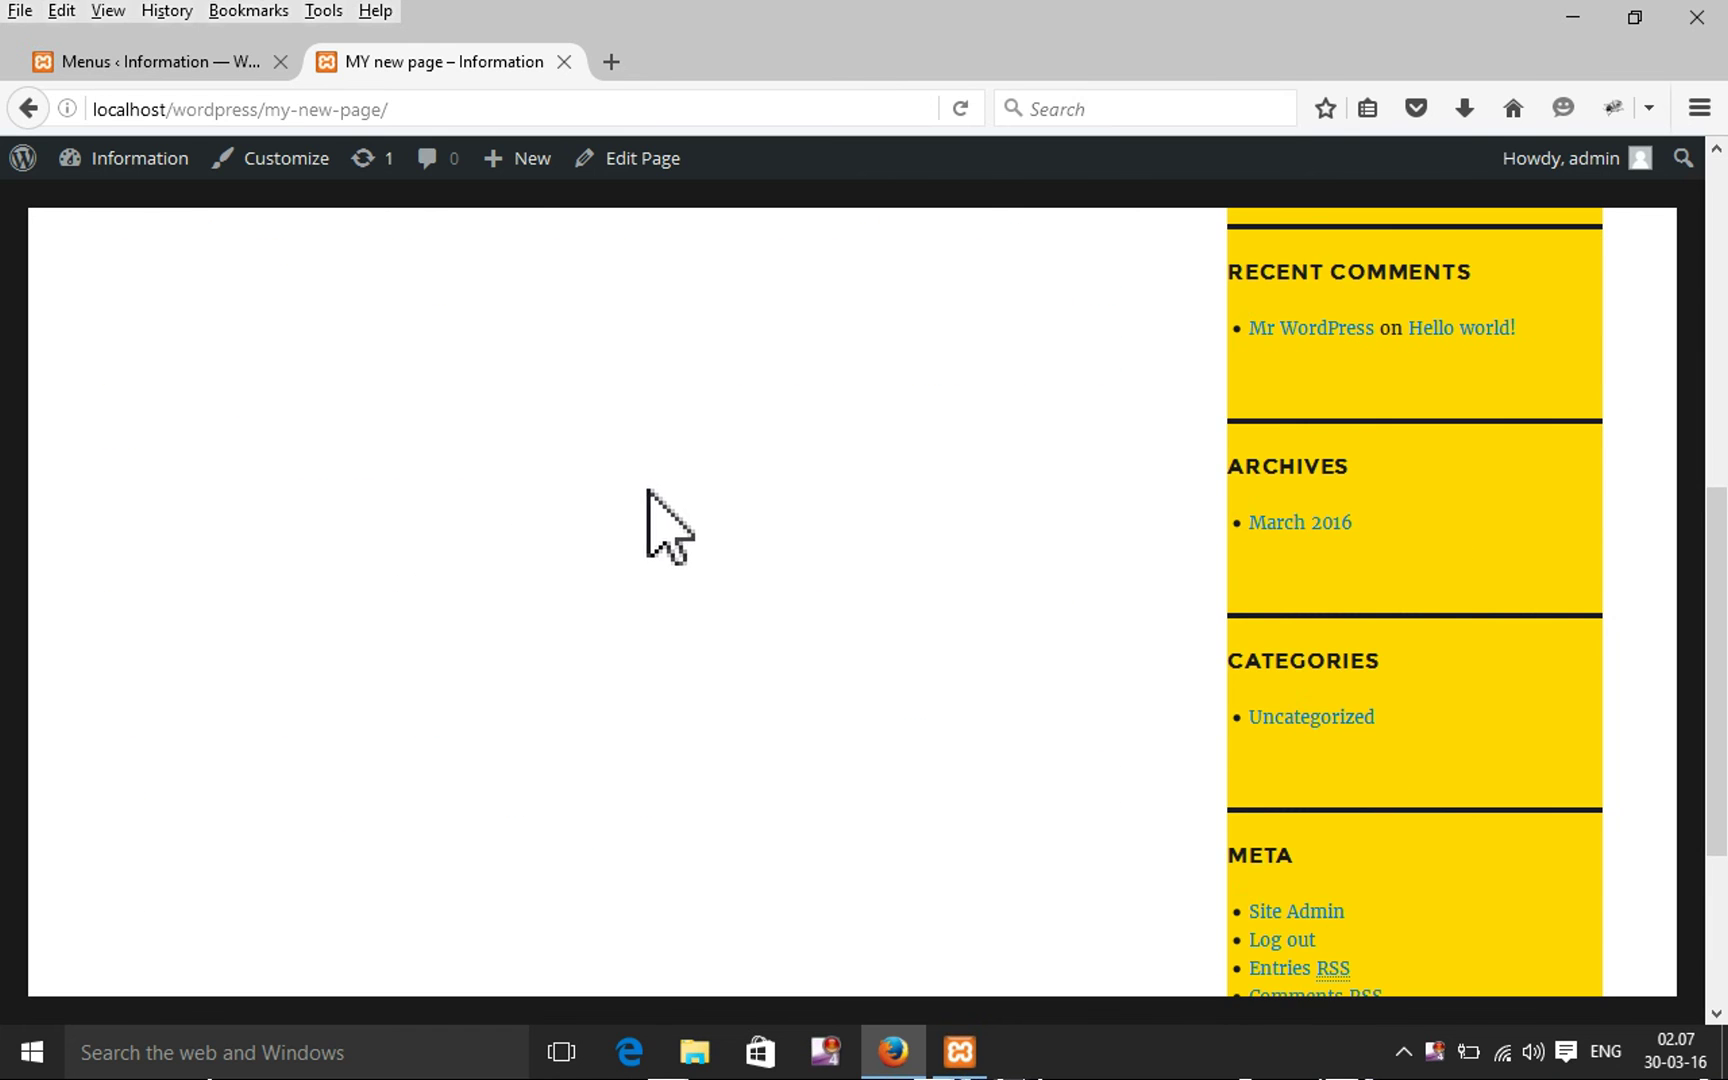
scroll(648, 490, "up", 6)
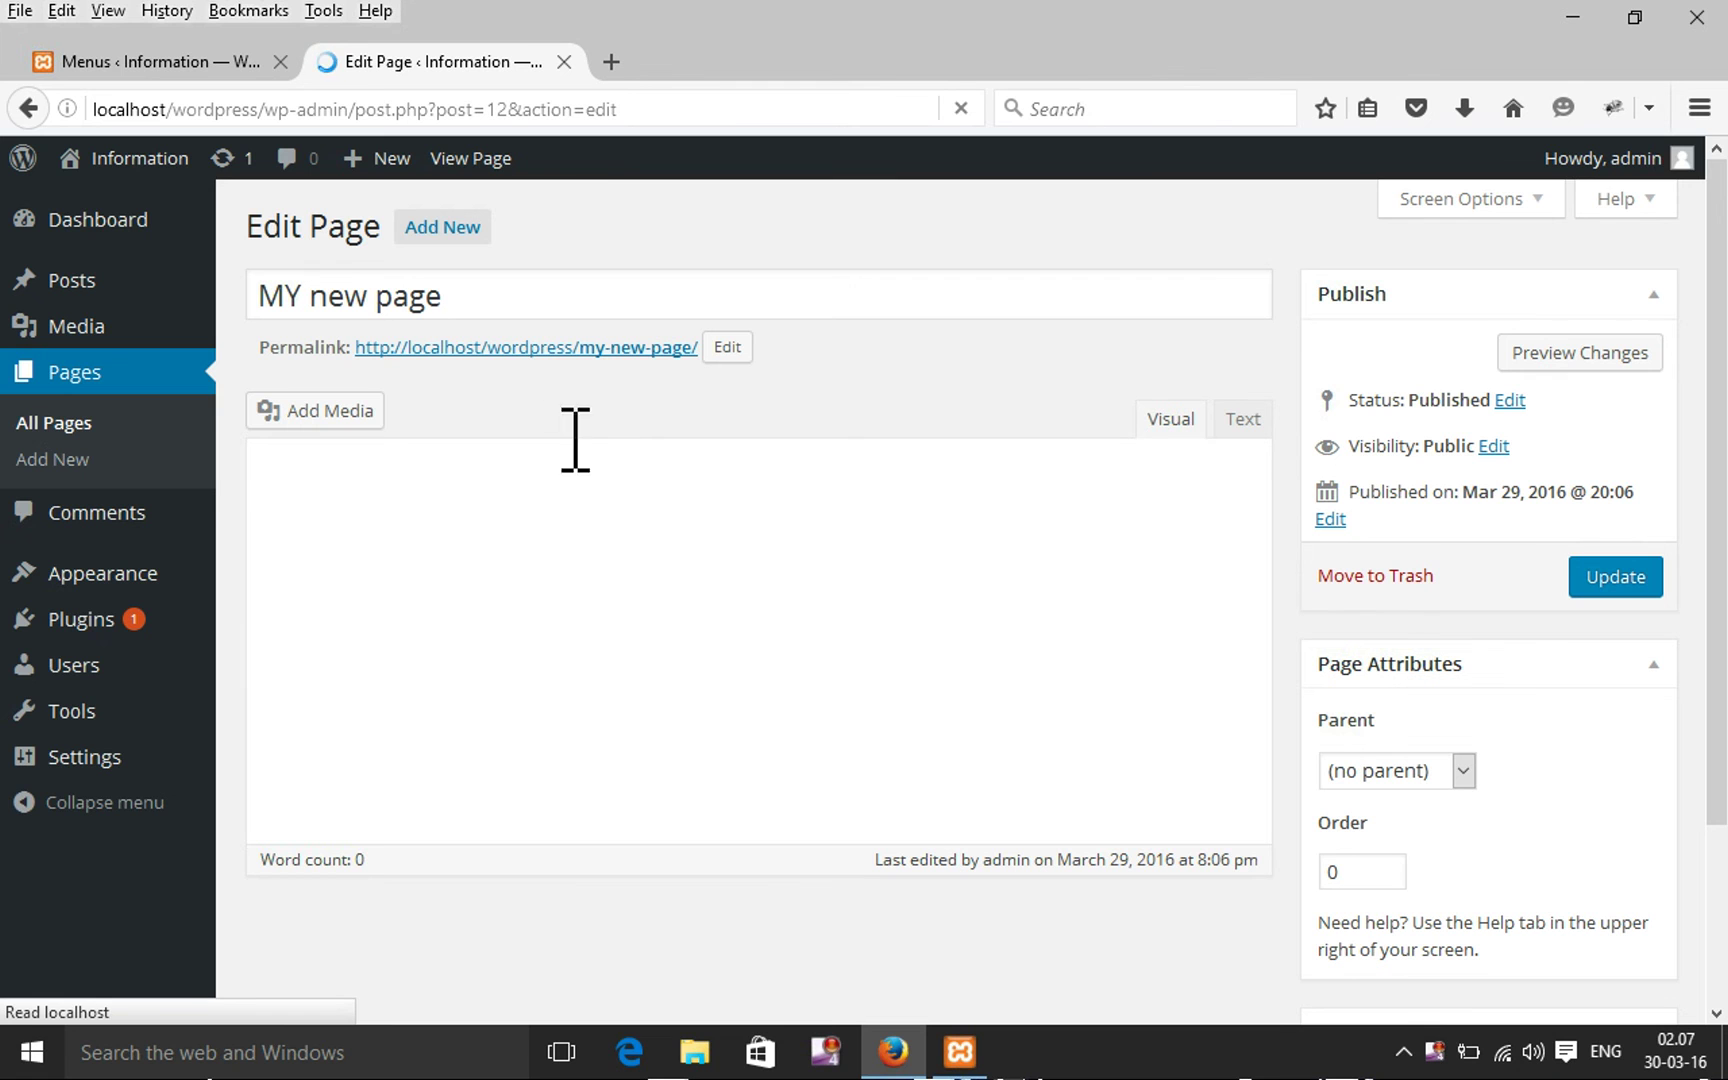
scroll(610, 606, "down", 2)
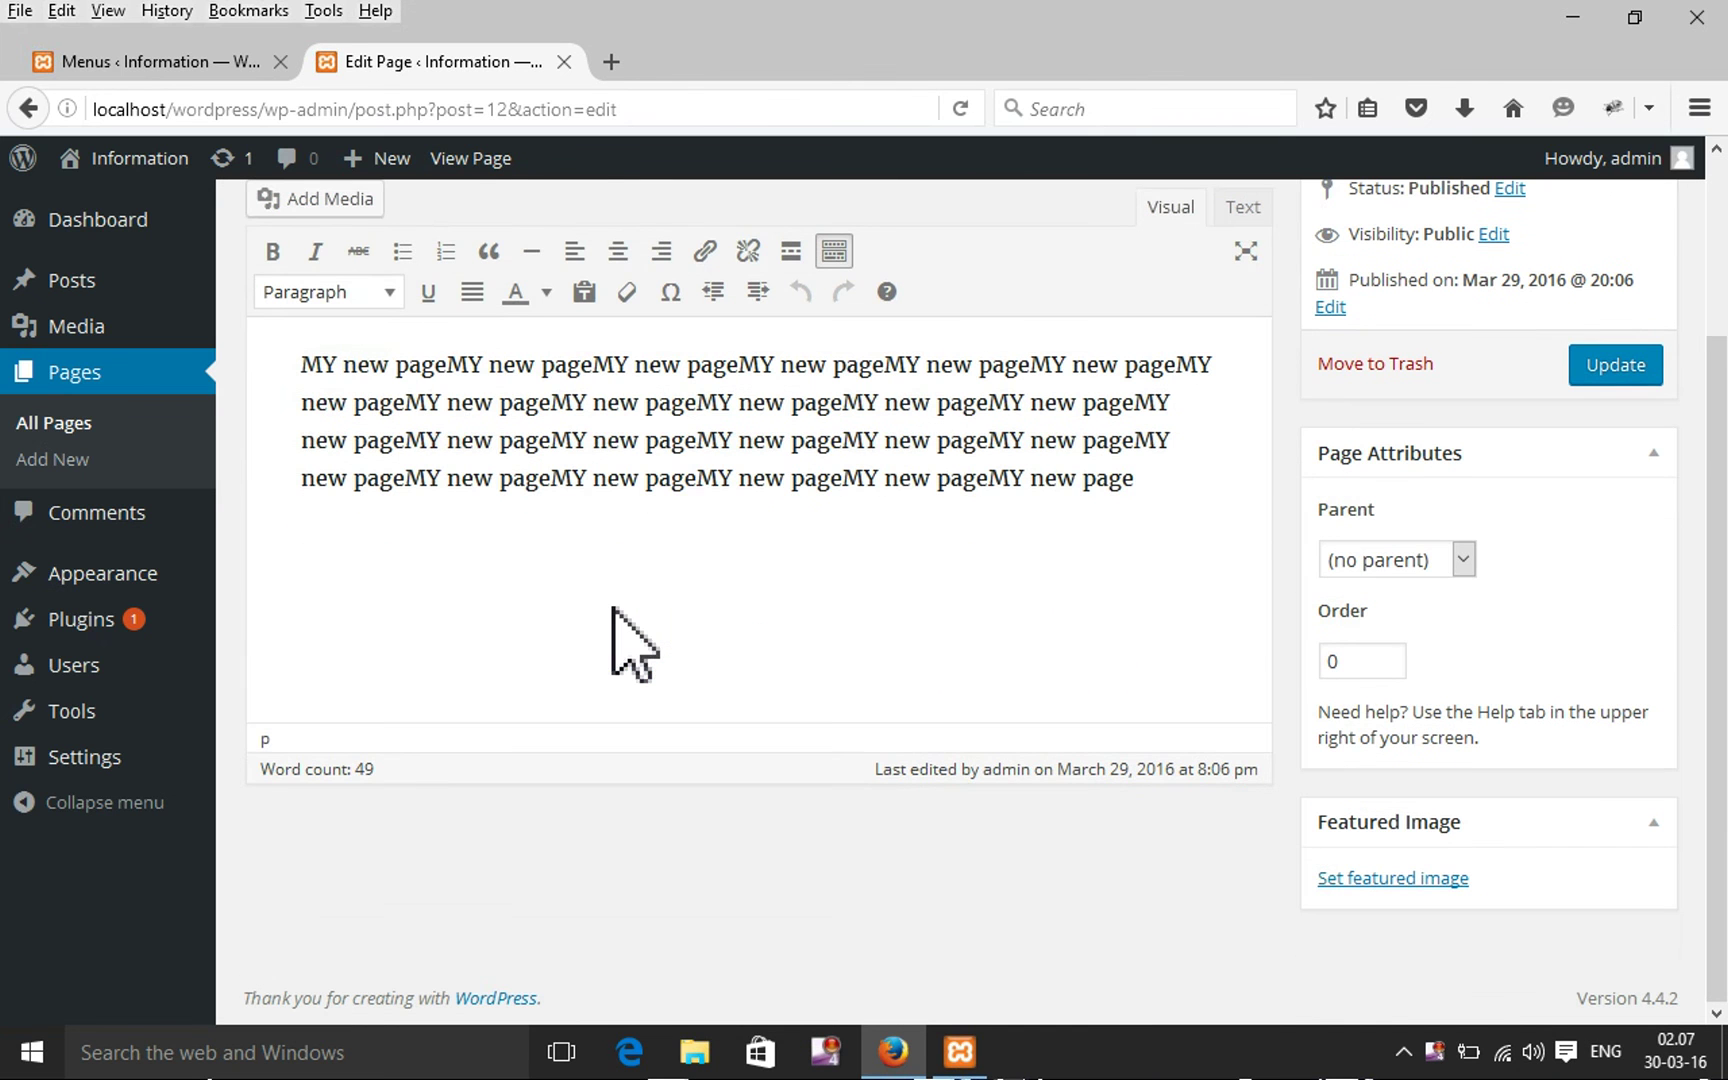
Upload images.jpg through Add Media from the computer
left_click(315, 200)
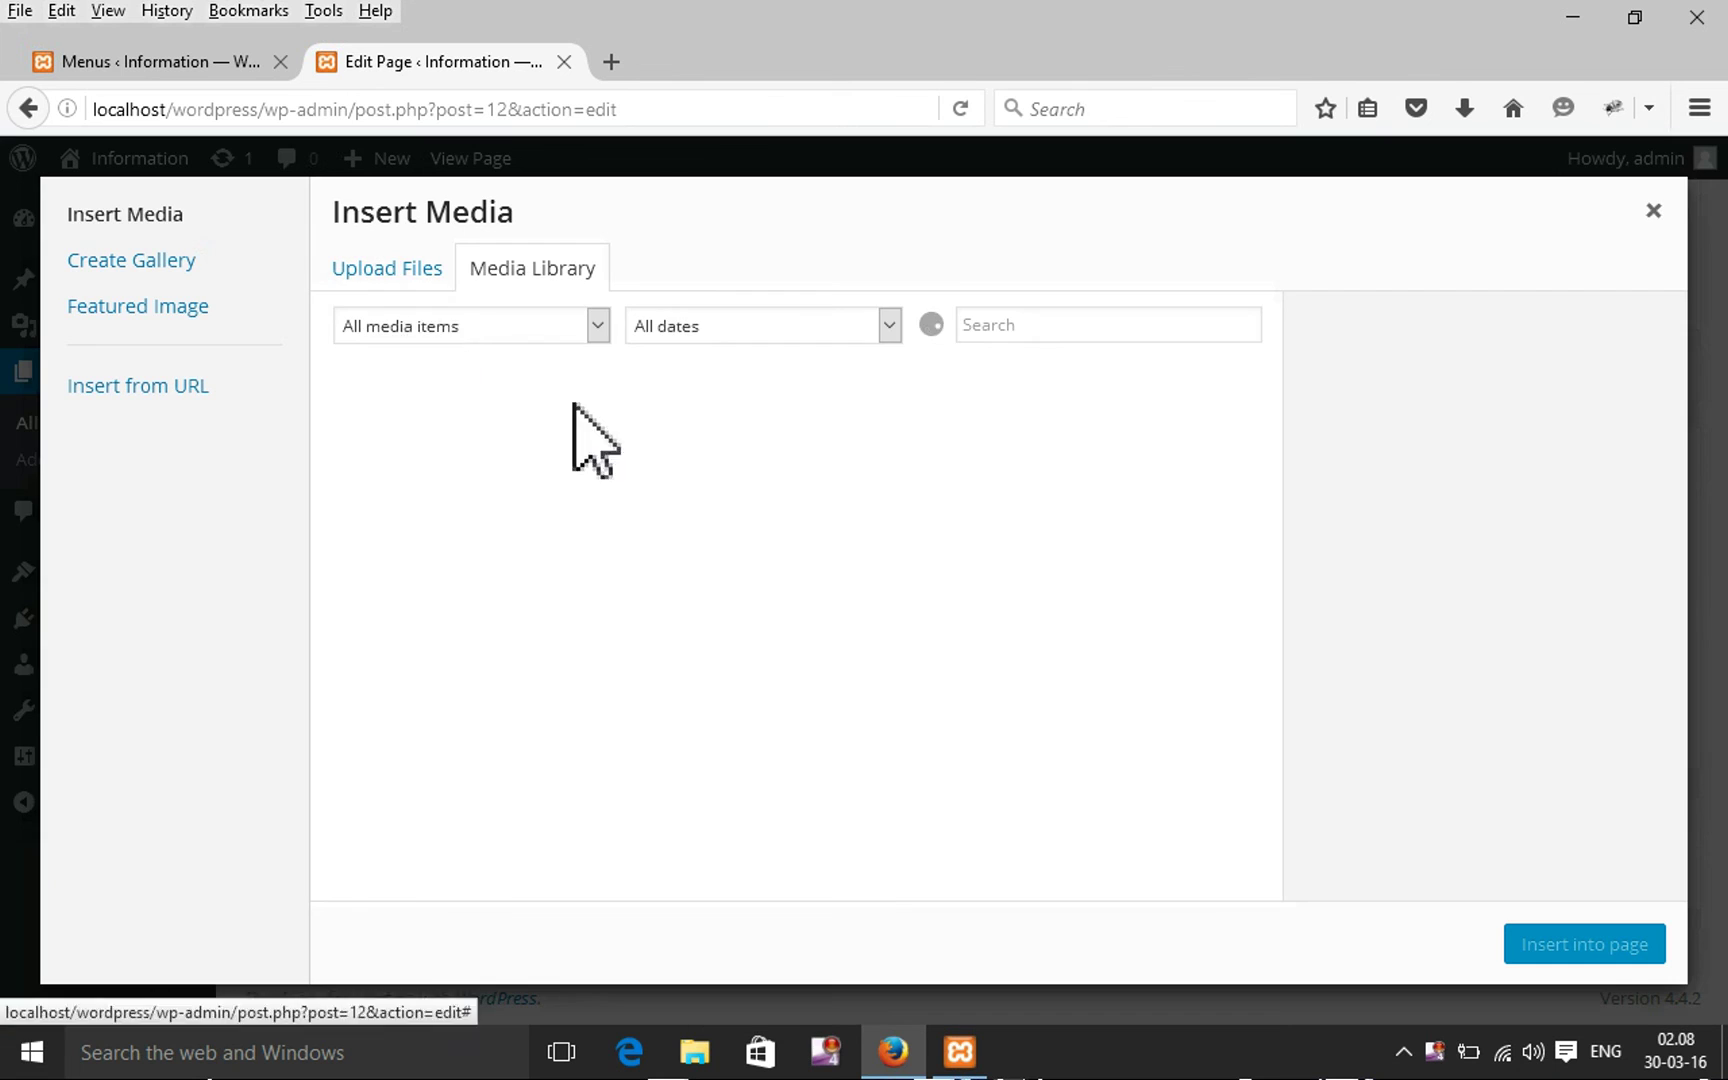
left_click(395, 275)
left_click(1003, 618)
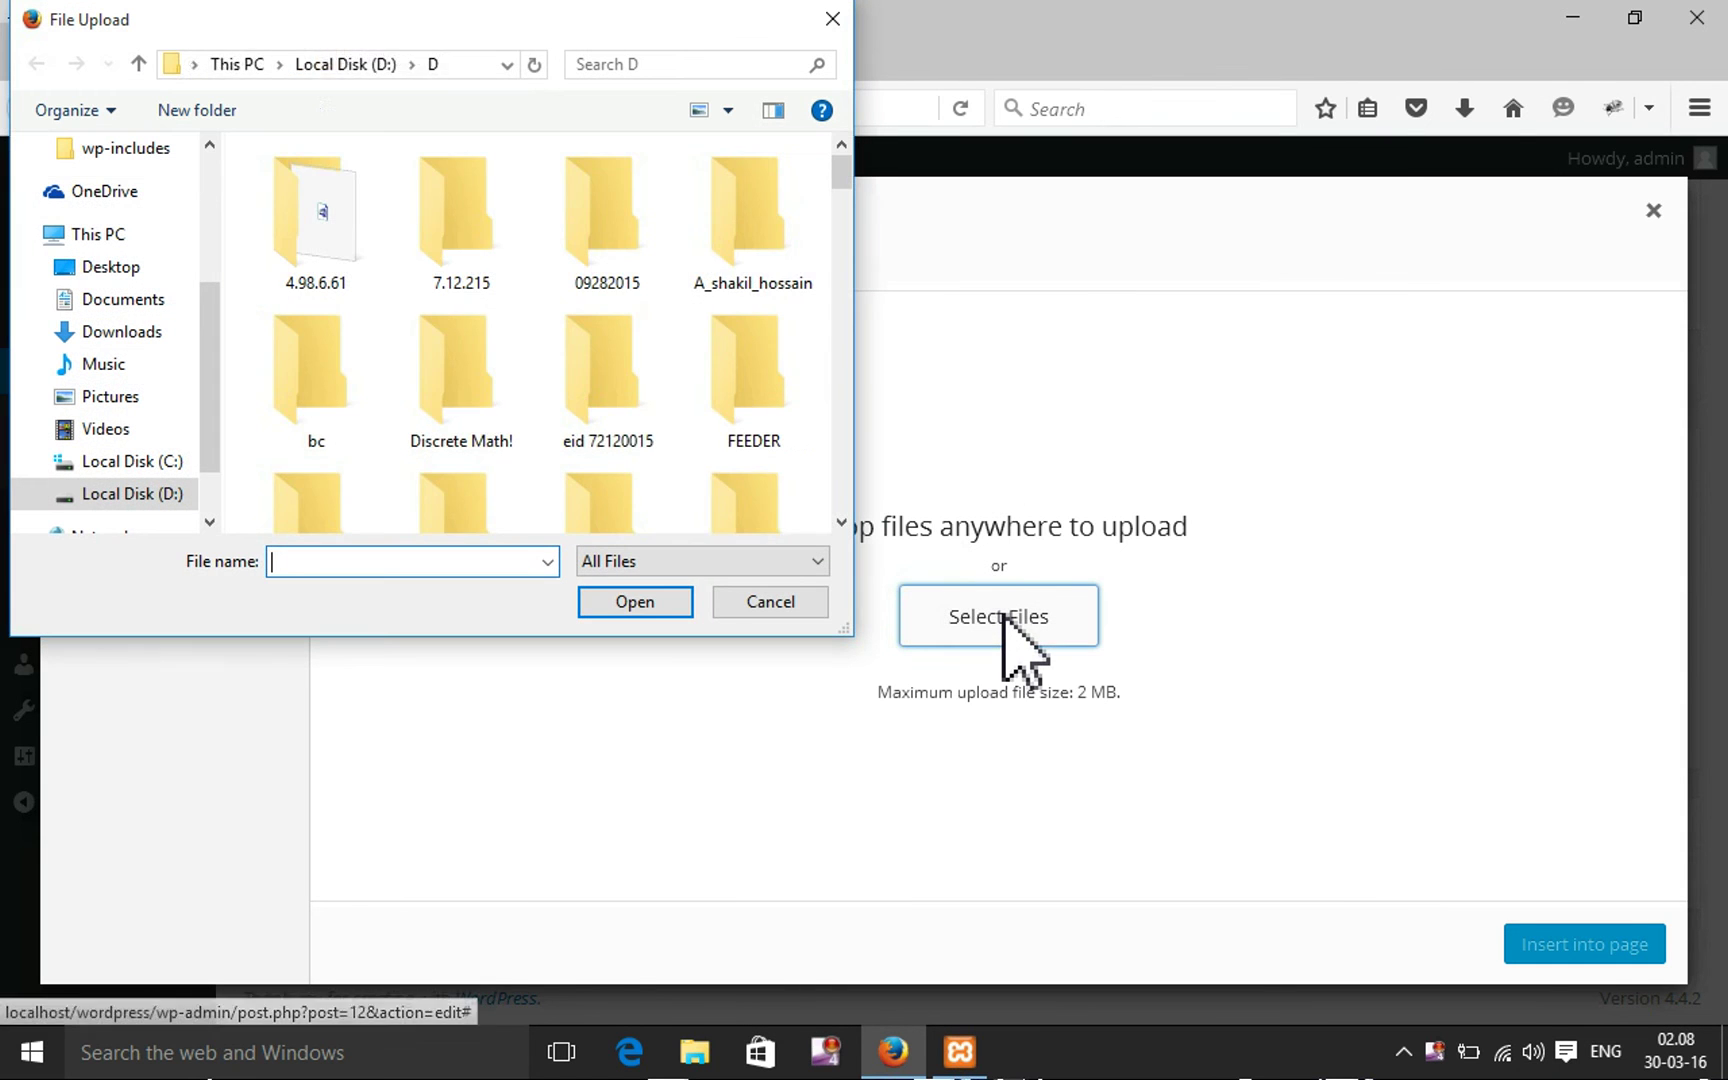
scroll(705, 435, "down", 5)
scroll(705, 440, "down", 3)
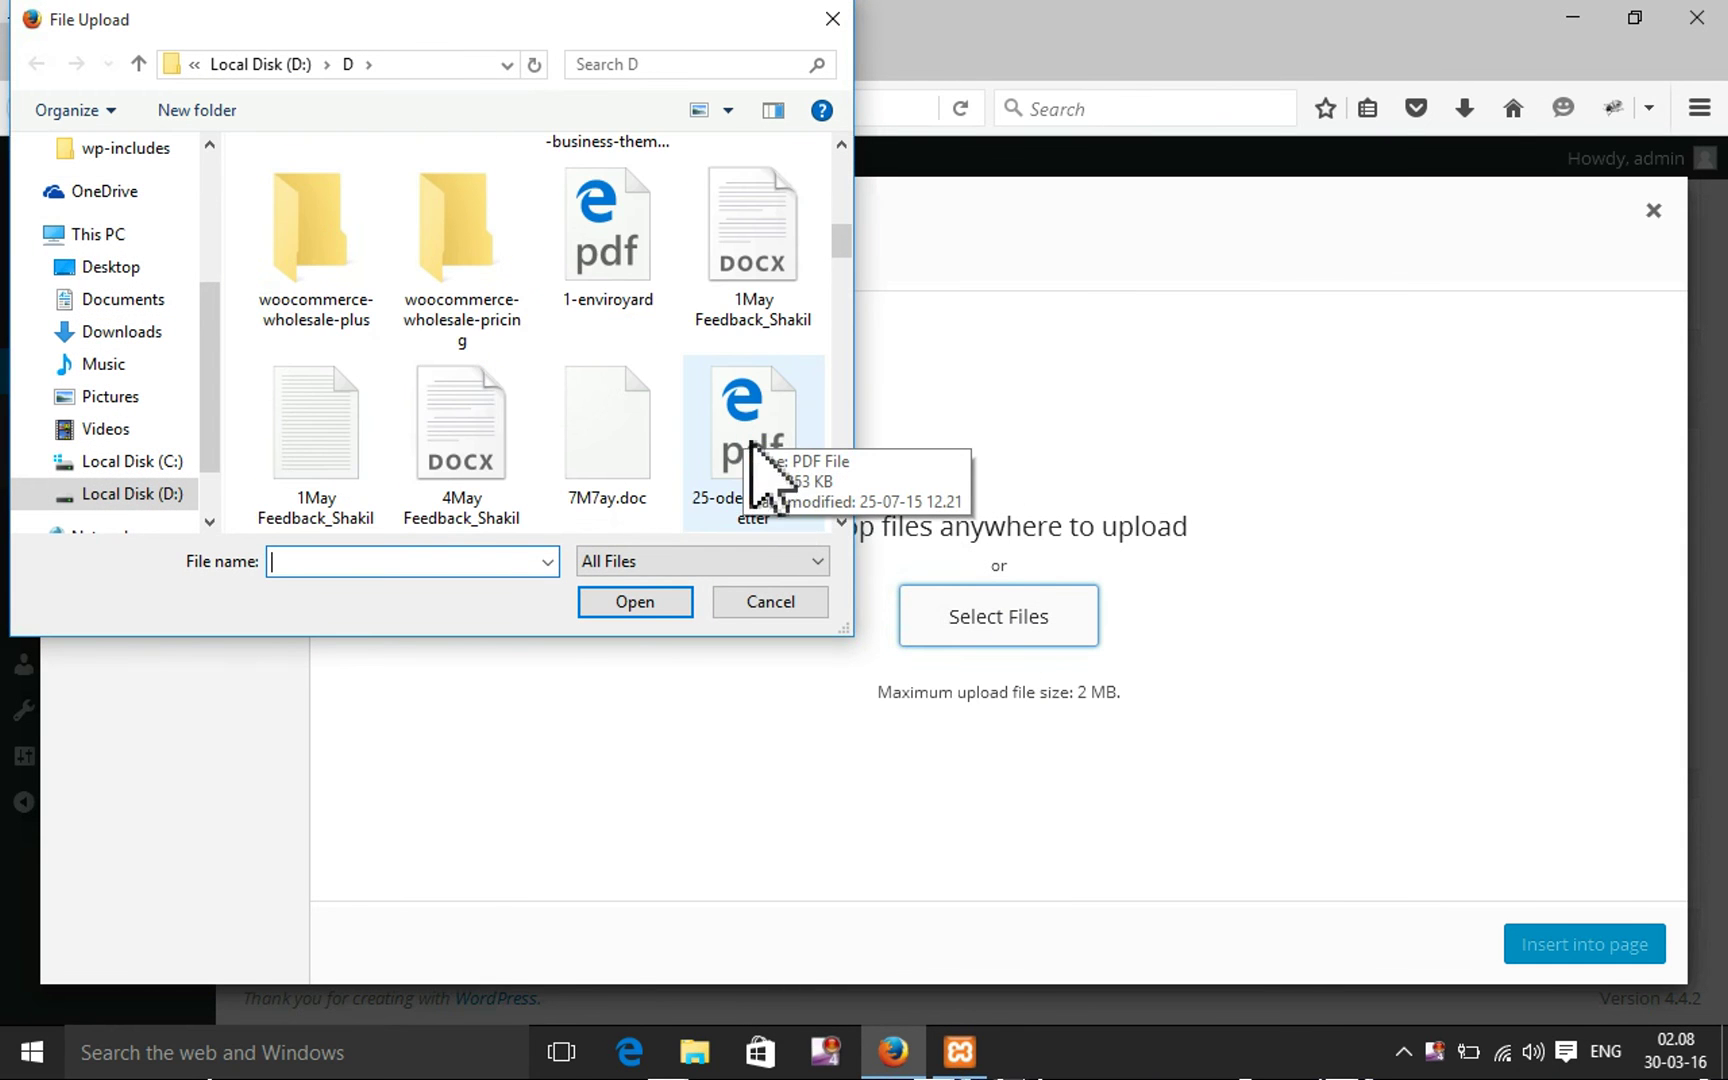
scroll(750, 465, "down", 2)
scroll(700, 480, "down", 6)
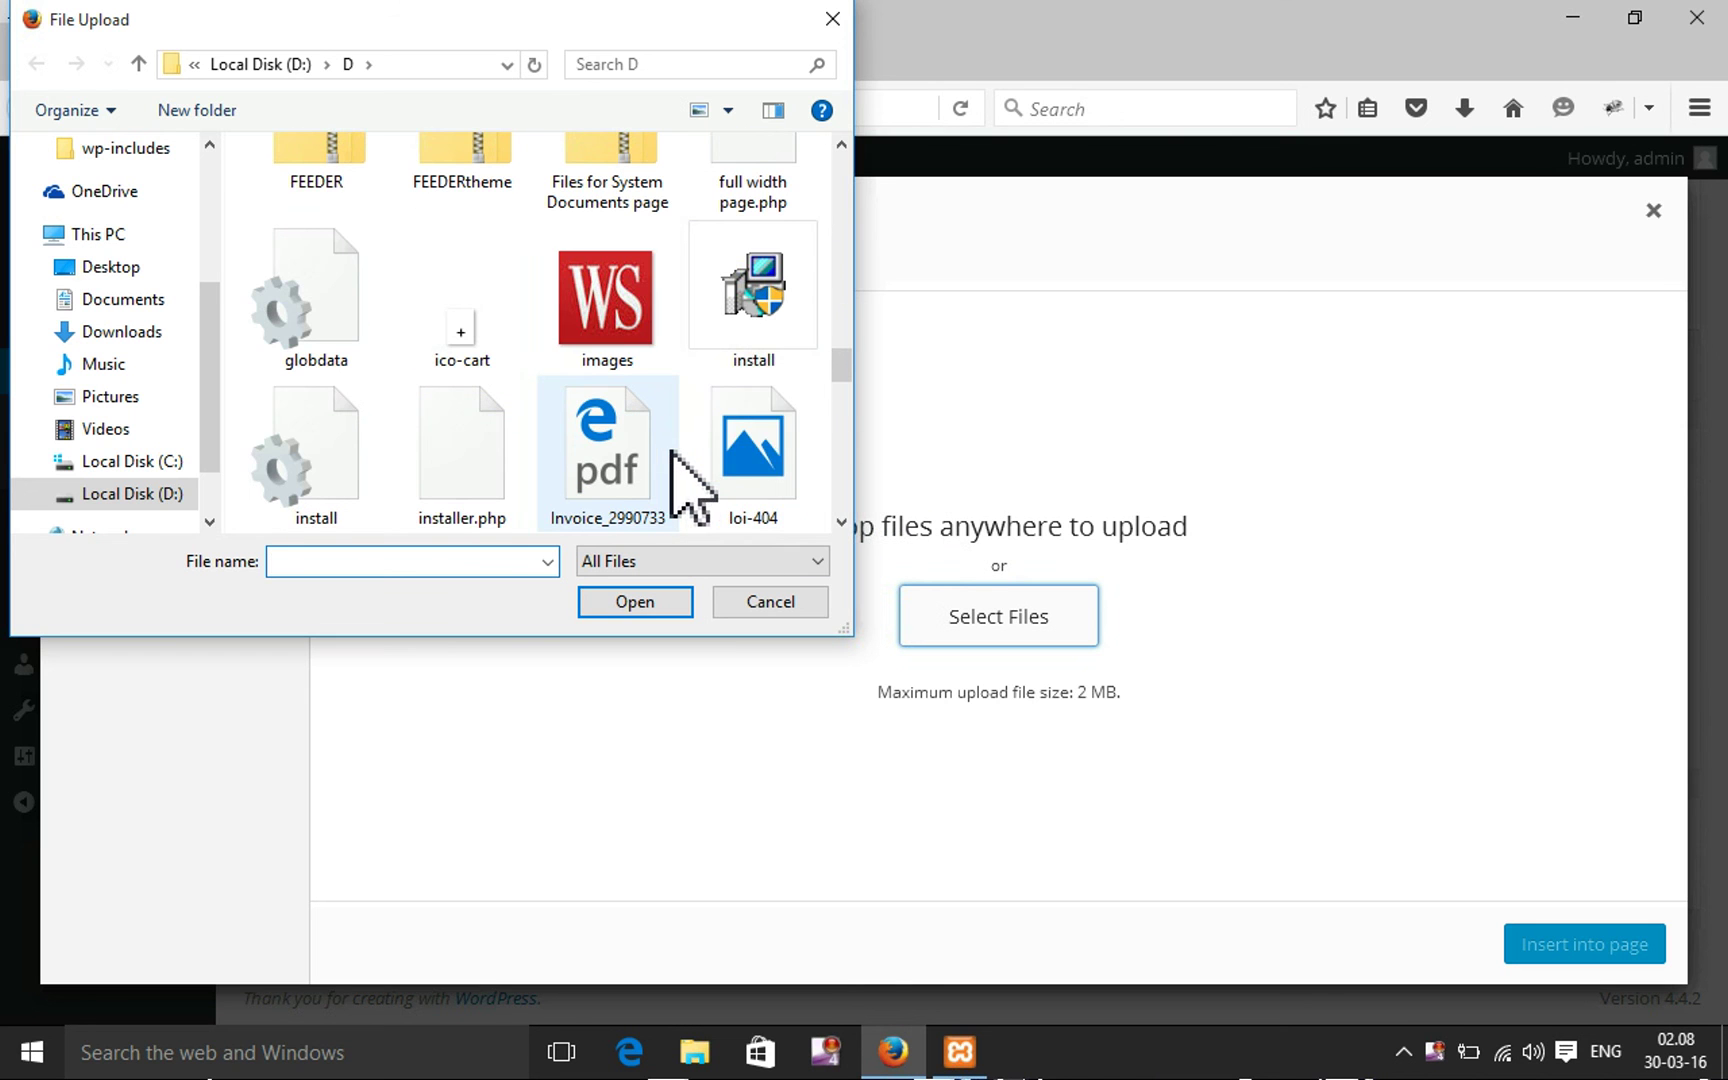
left_click(625, 330)
double_click(625, 330)
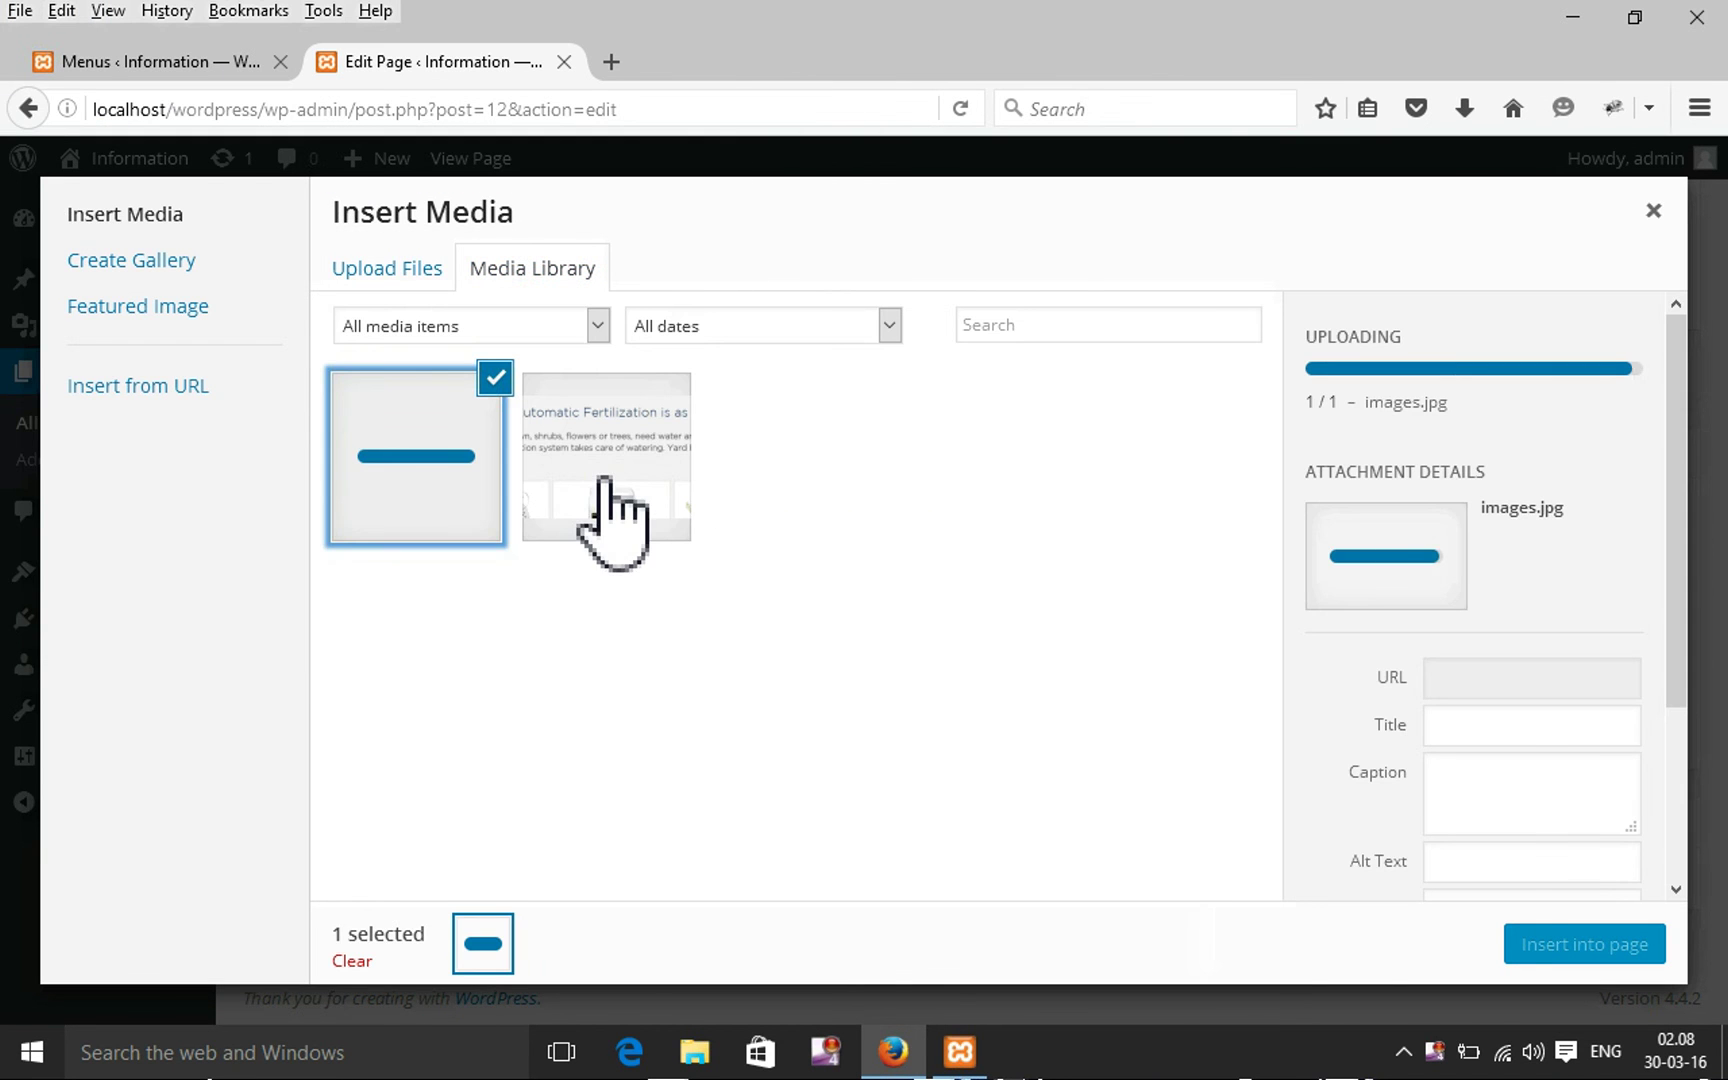
Set the image alignment to Center and insert it into the page text
scroll(1330, 665, "down", 3)
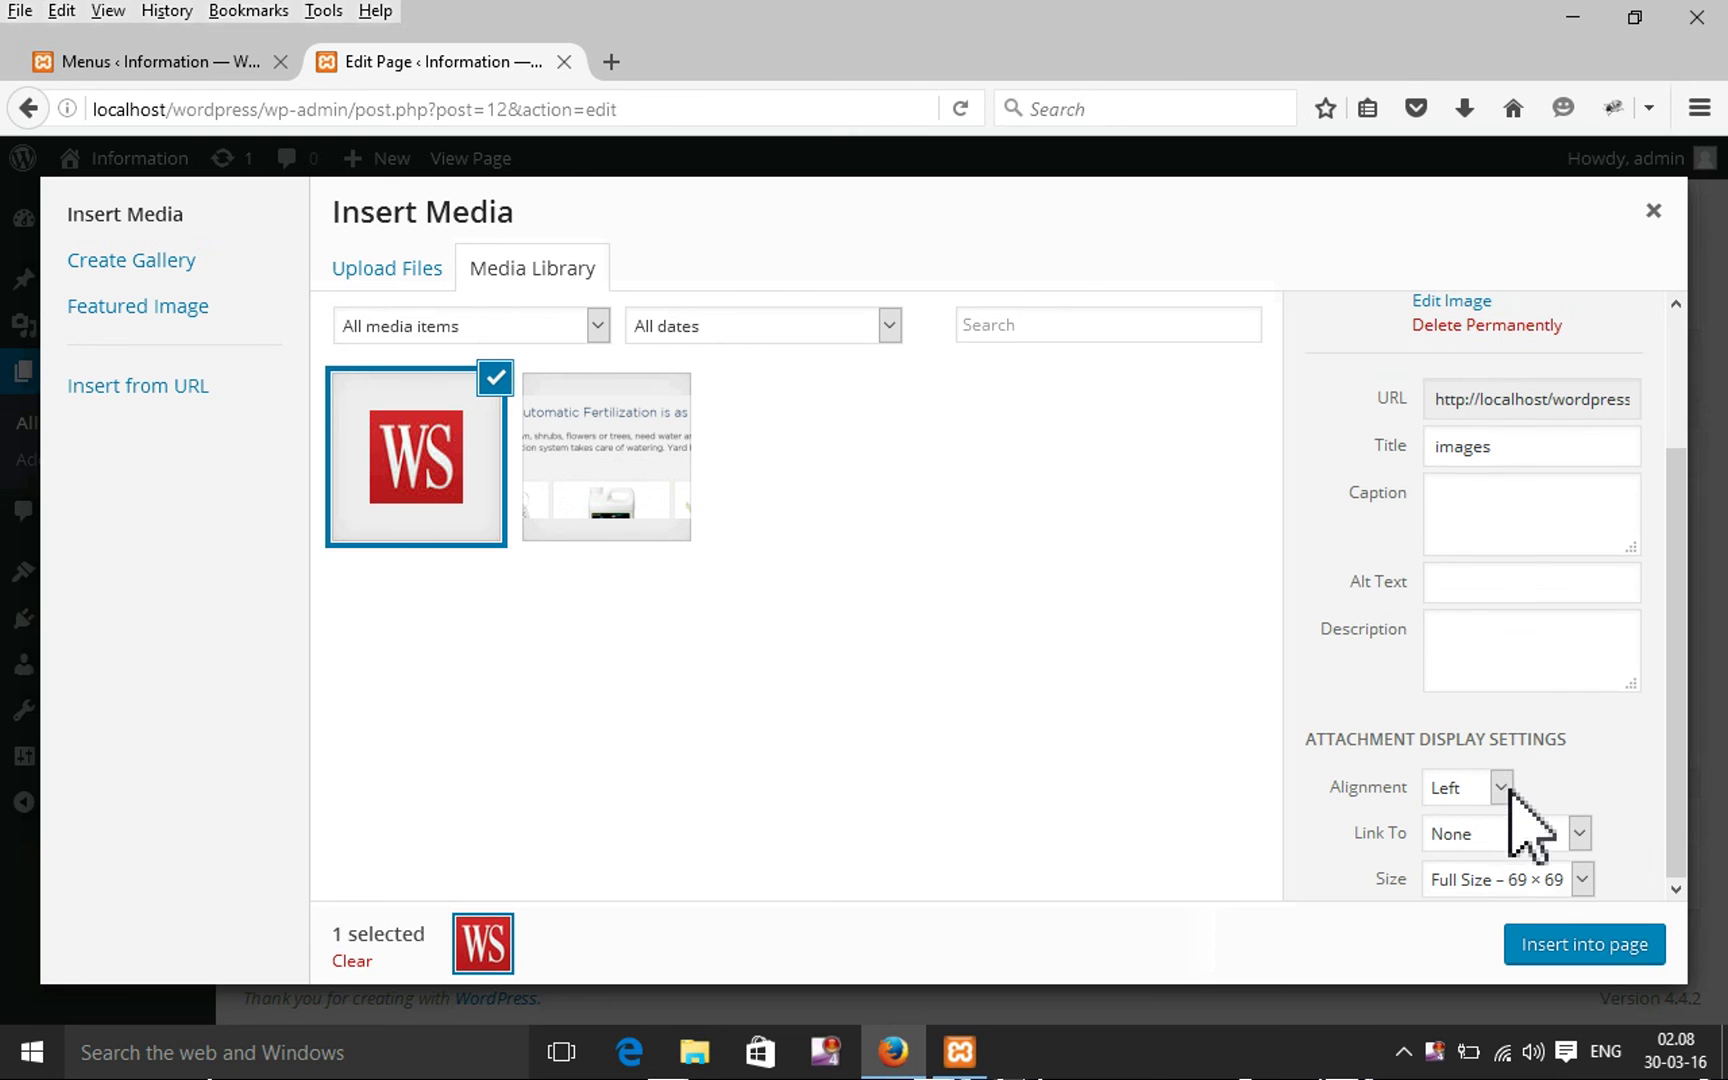
left_click(1503, 788)
left_click(1488, 835)
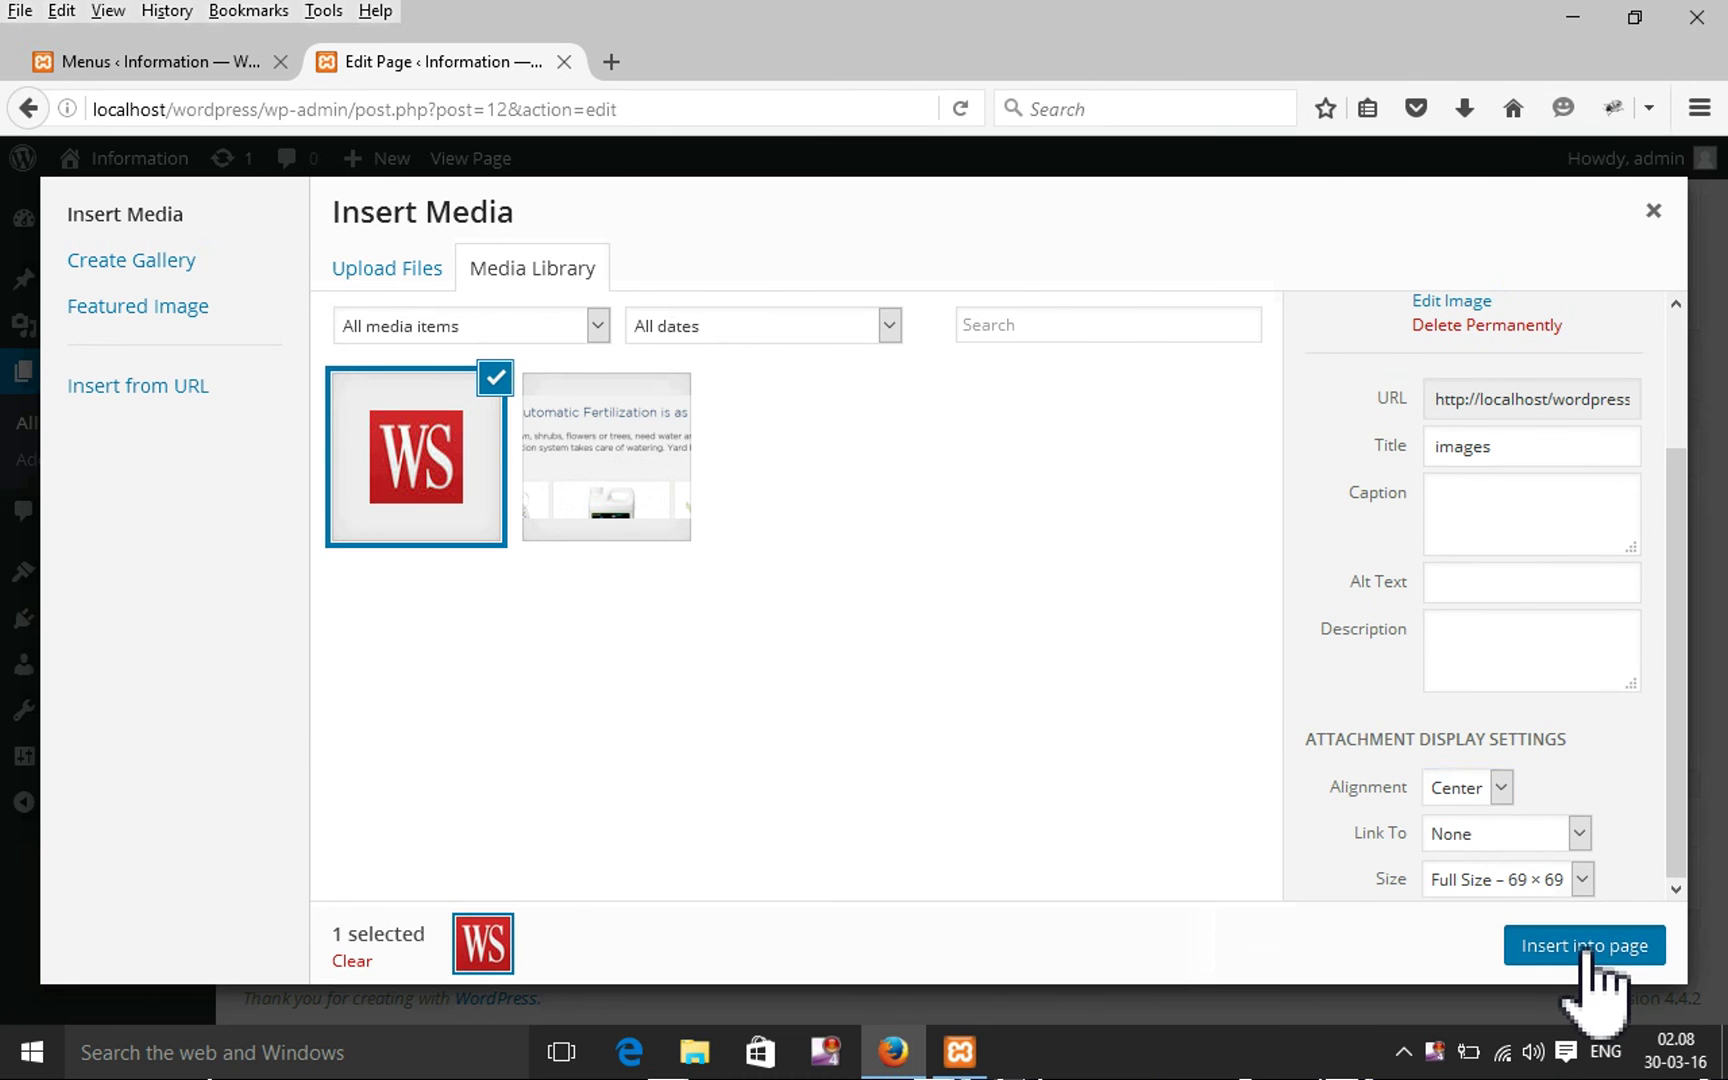
left_click(1592, 958)
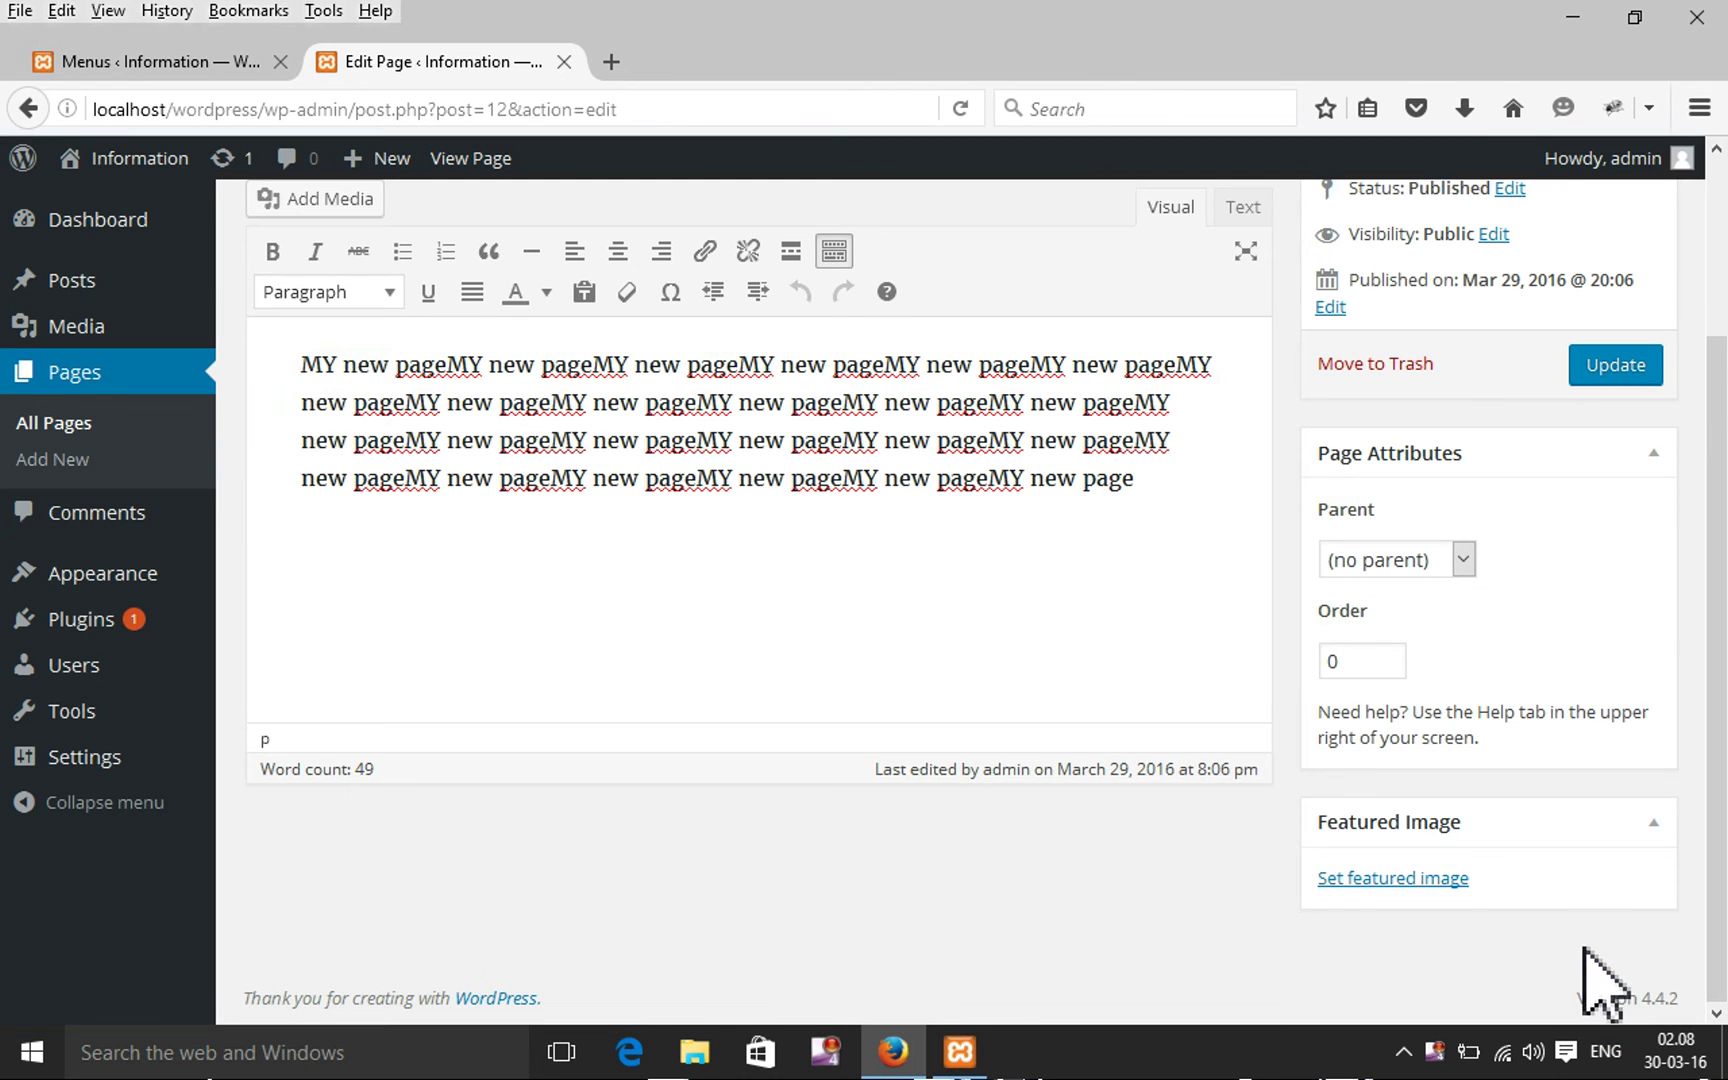
Update MY new page and check that the centred image shows in the text
left_click(1592, 378)
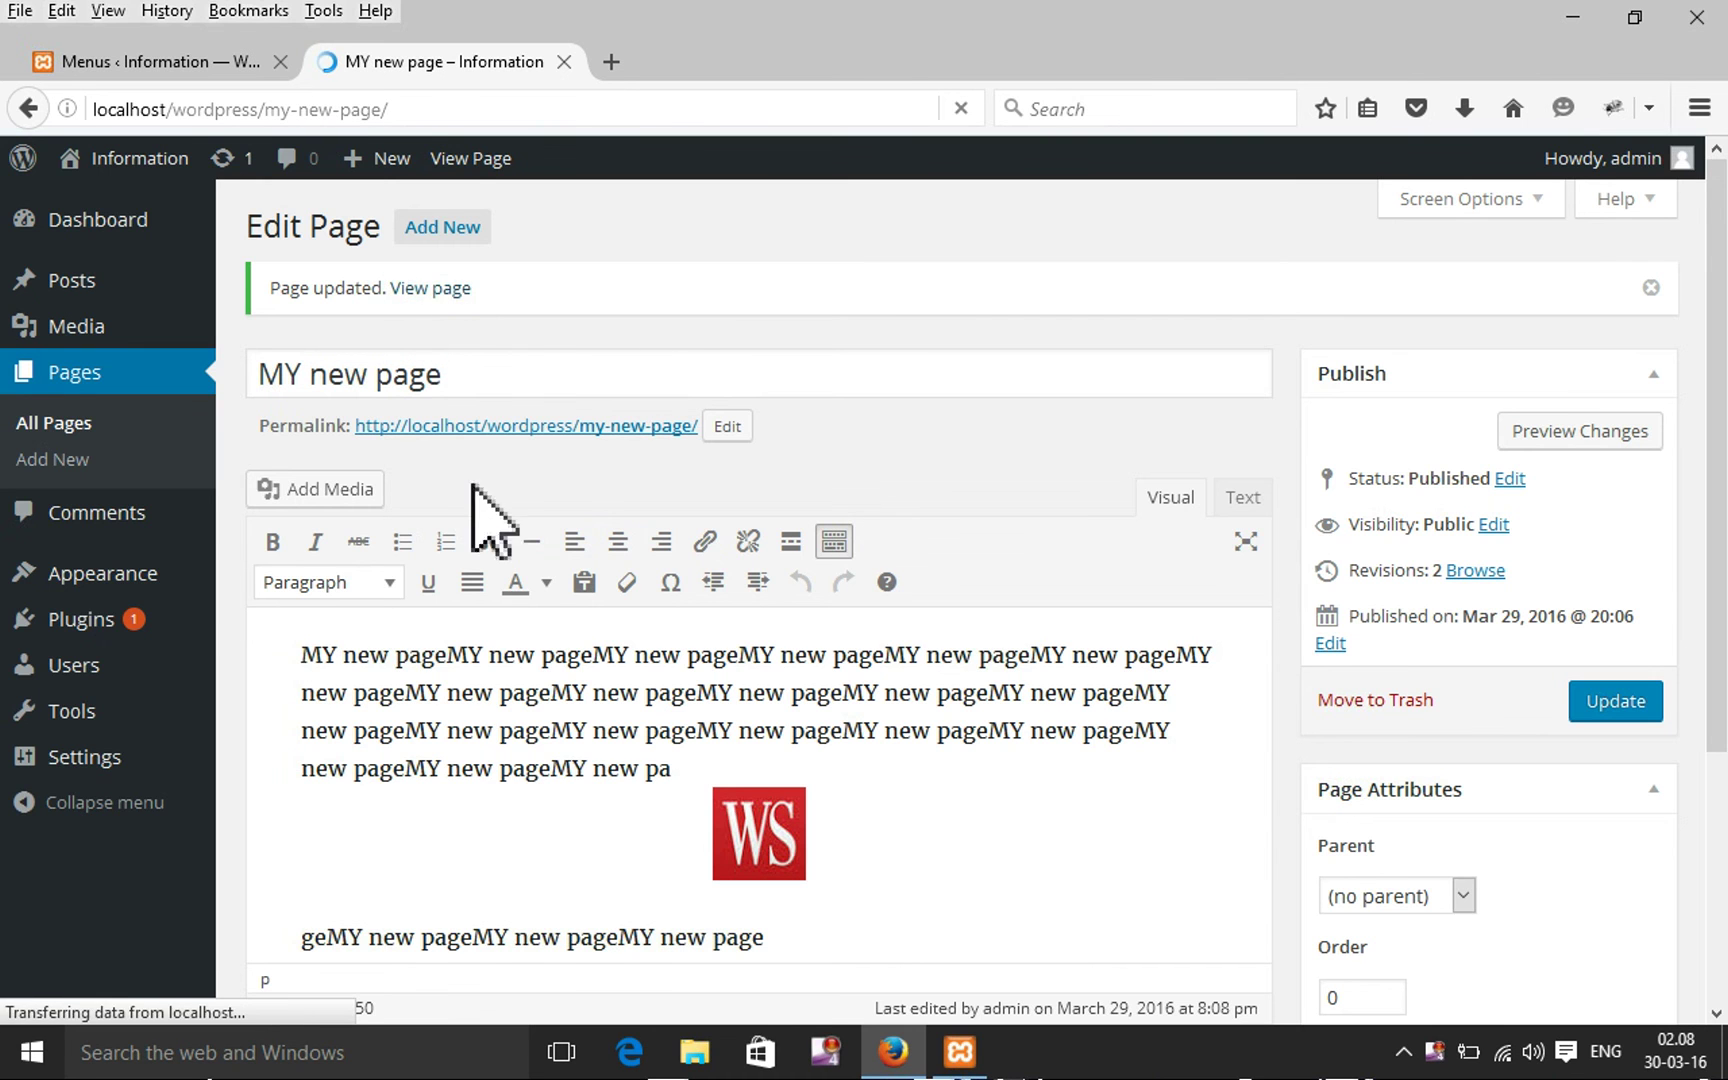
scroll(598, 725, "down", 6)
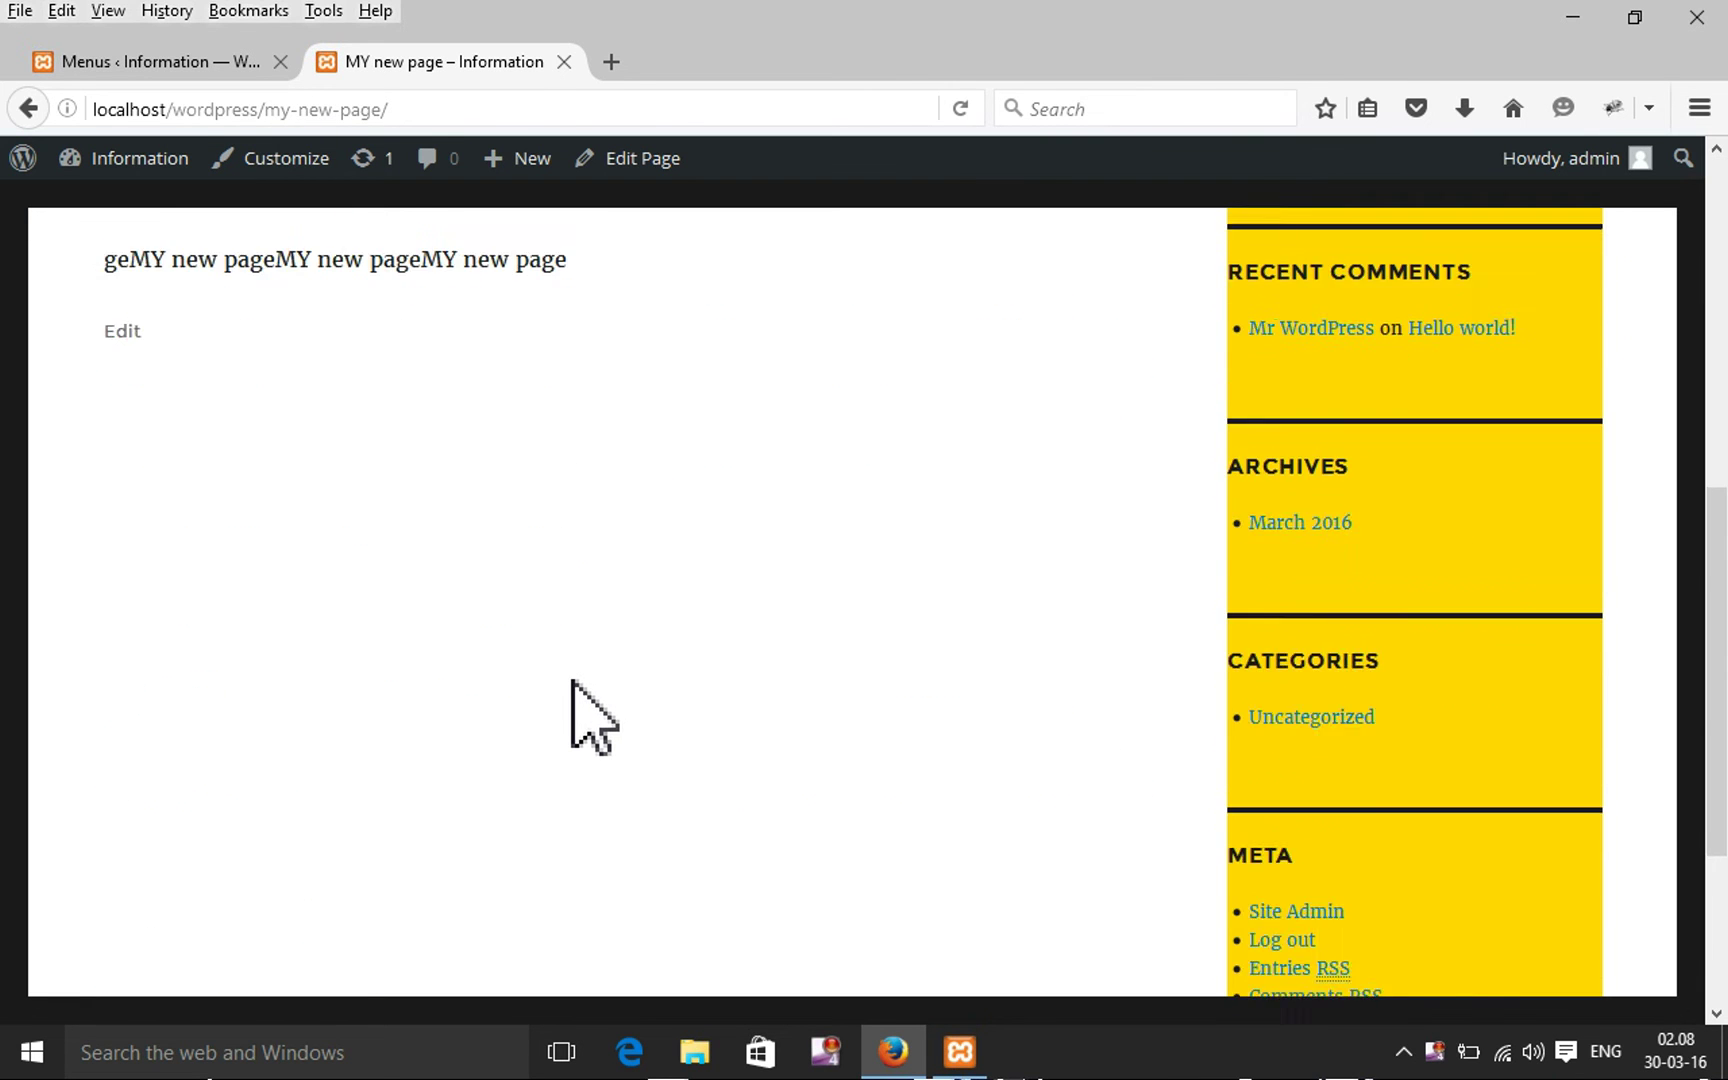
scroll(586, 718, "up", 6)
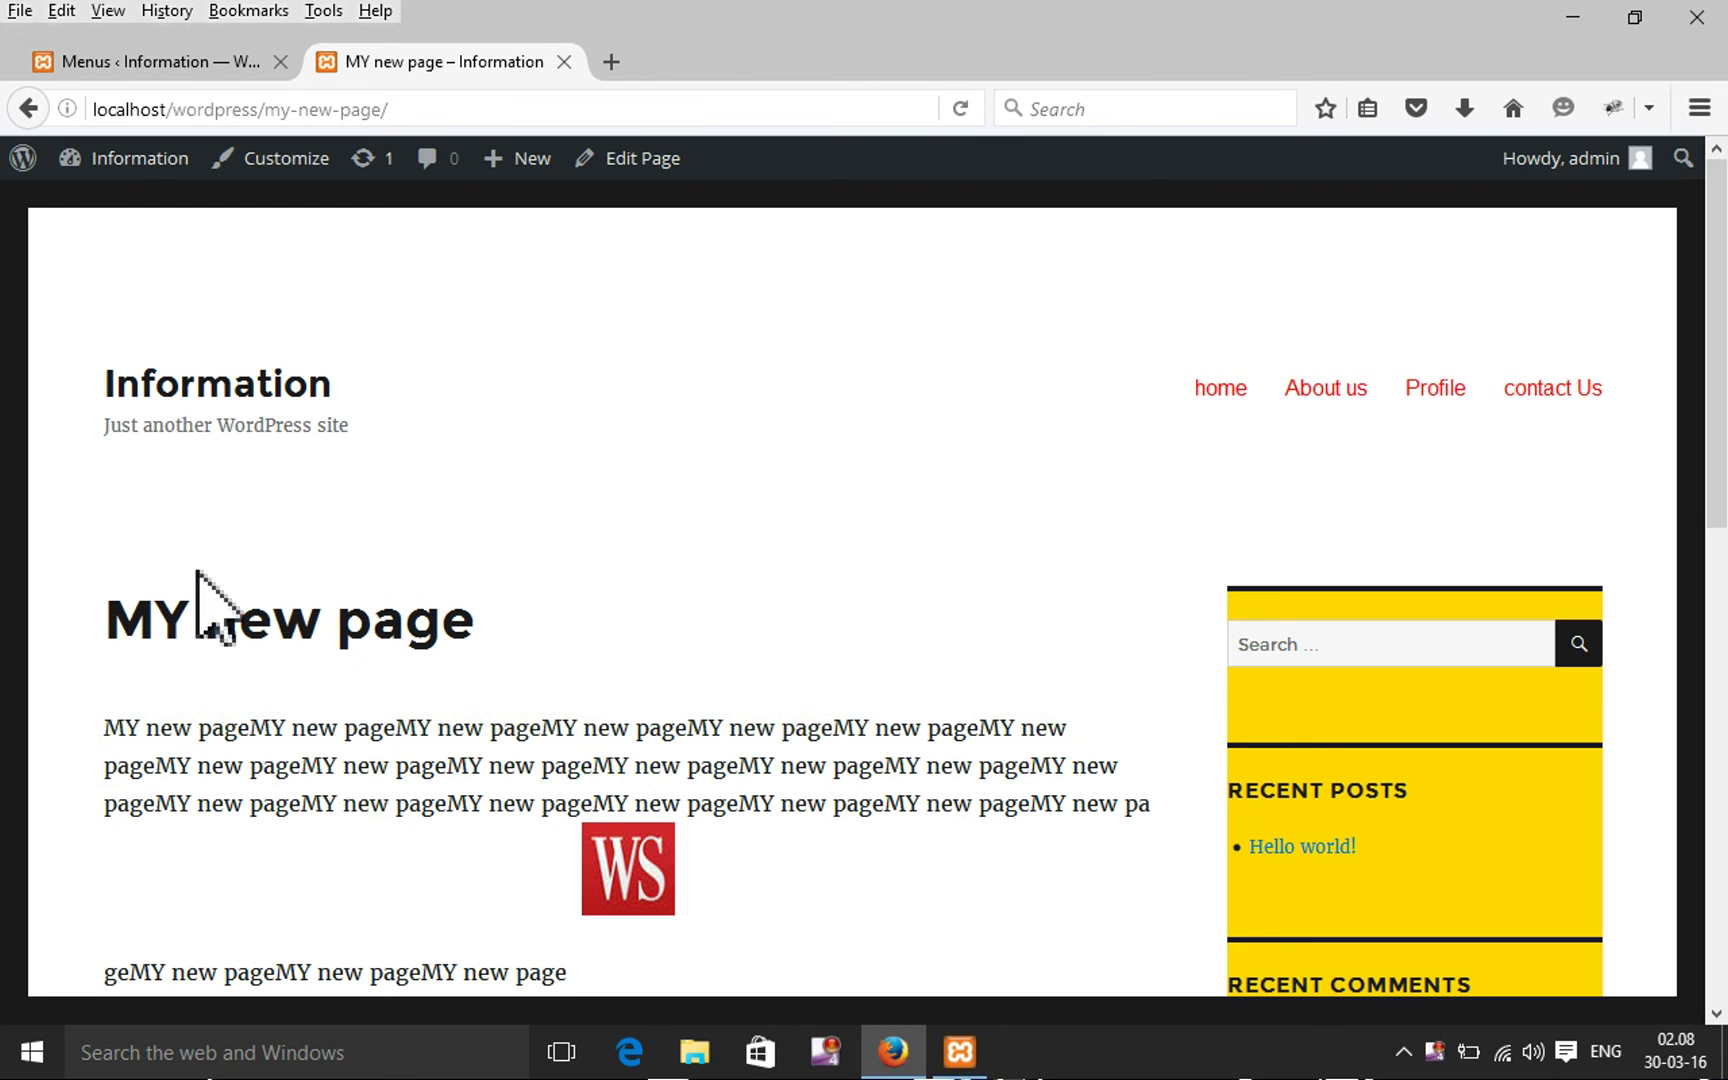
Trash MY new page from Pages > All Pages, leaving only Sample Page
left_click(166, 63)
mouse_move(104, 380)
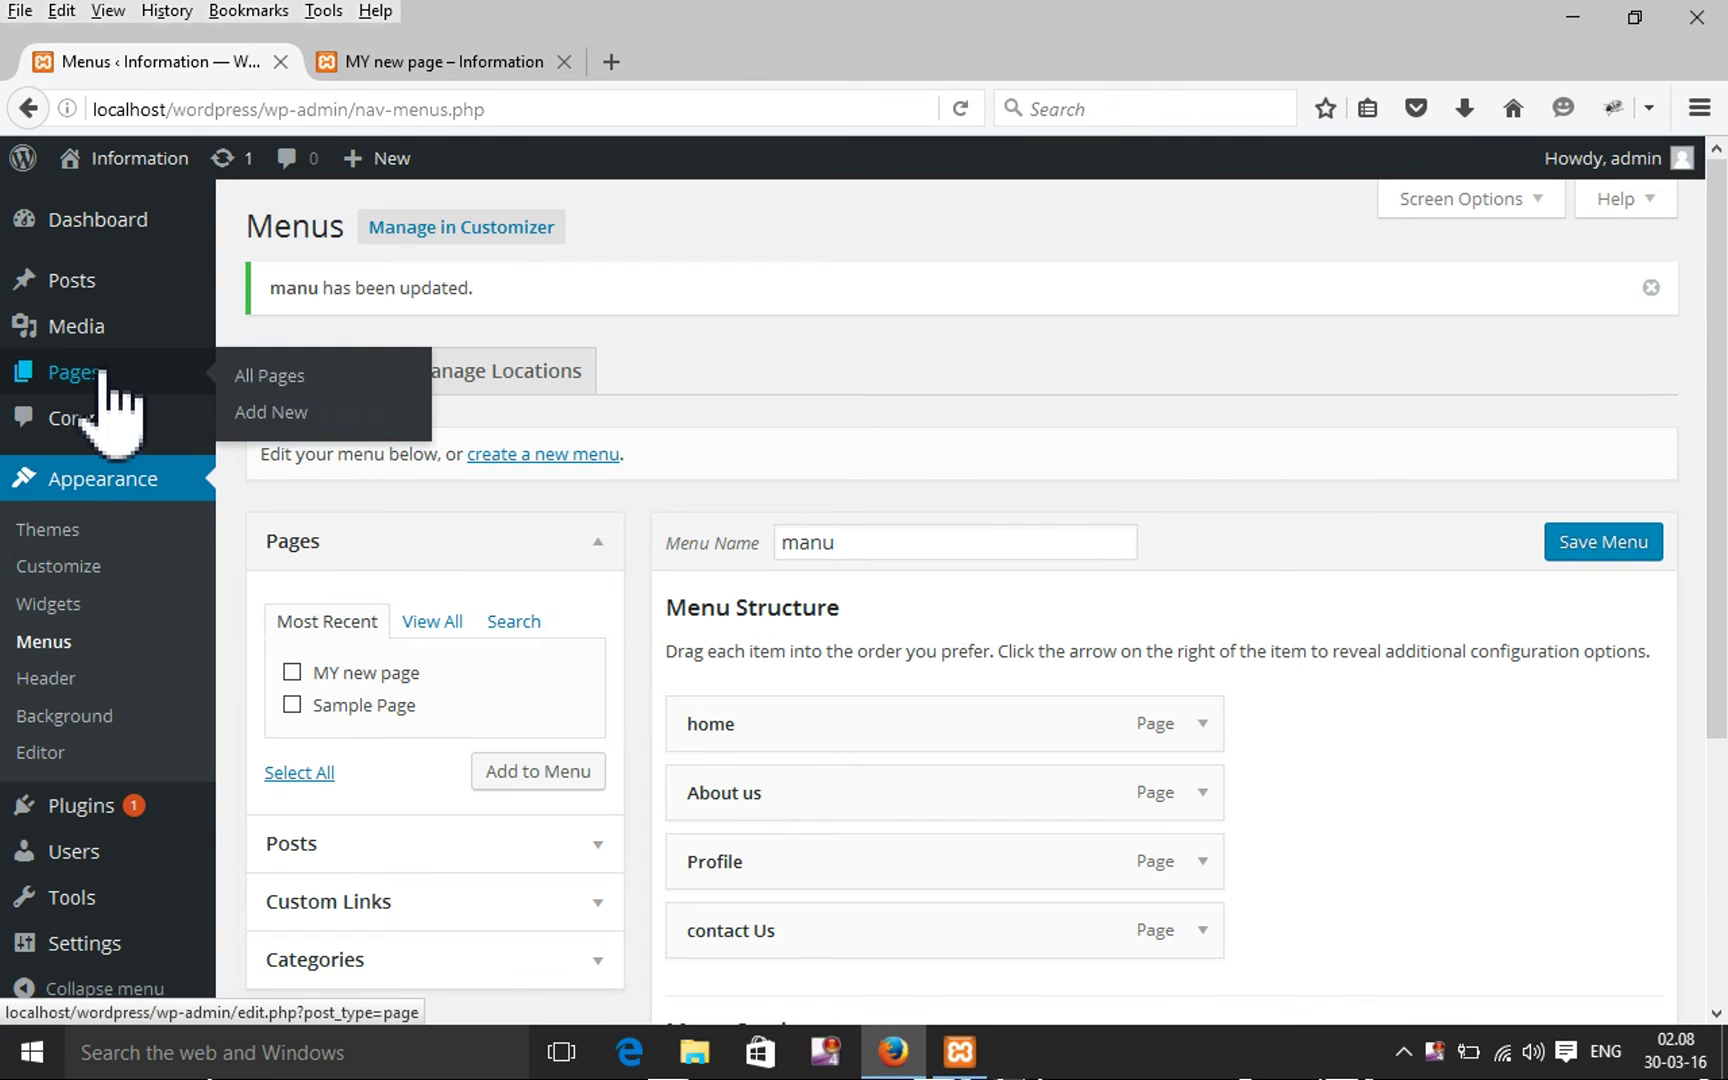
left_click(290, 375)
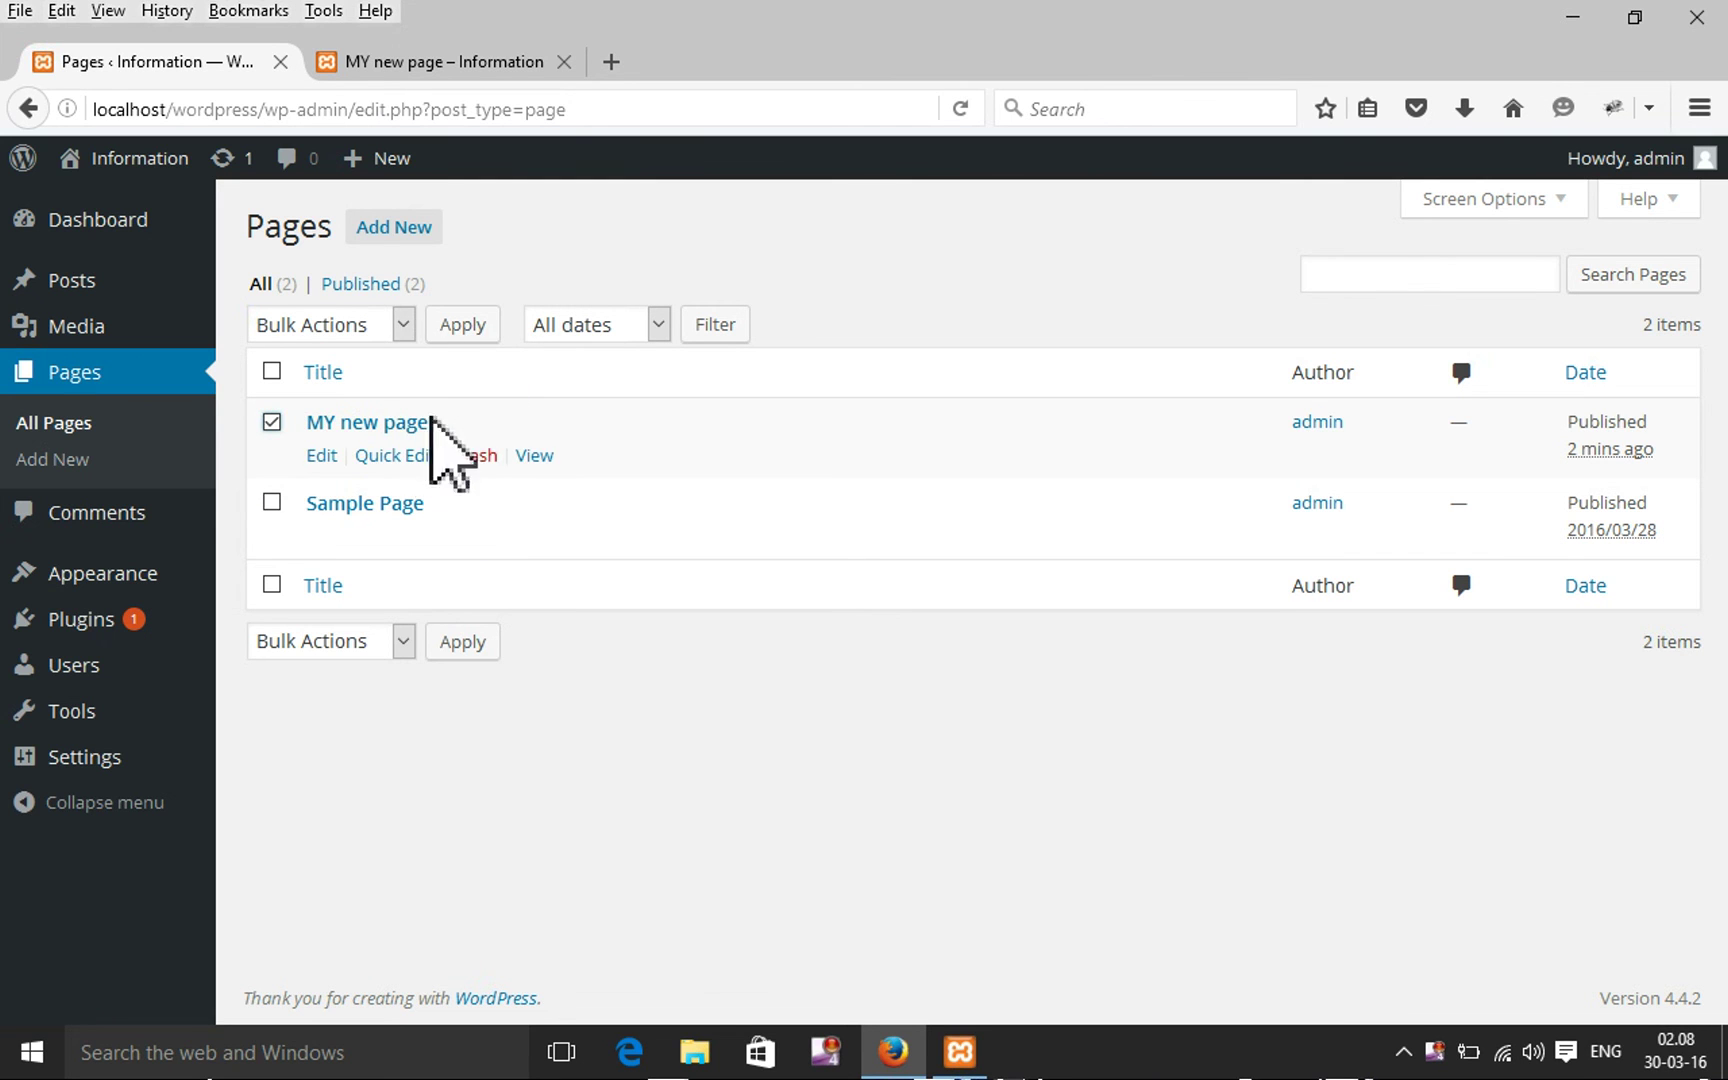
left_click(474, 456)
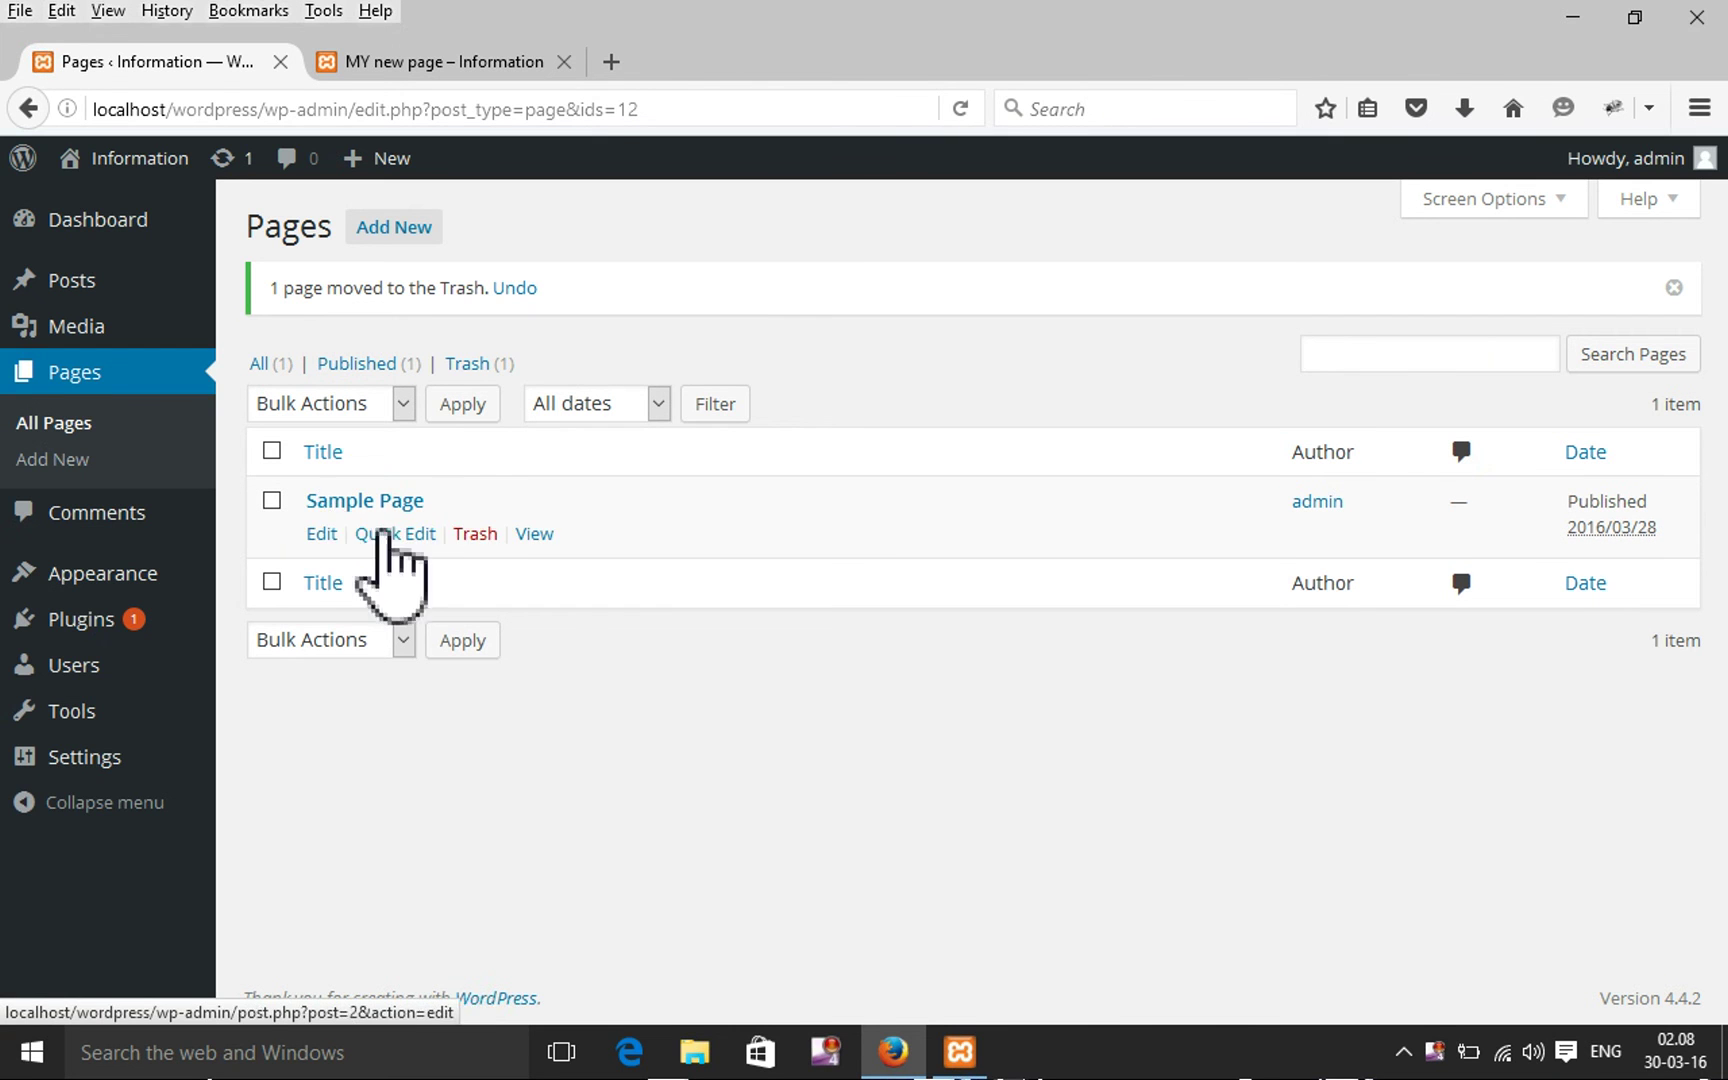
Reload the MY new page address to confirm it shows 'Oops! That page can't be found.'
left_click(437, 45)
left_click(447, 107)
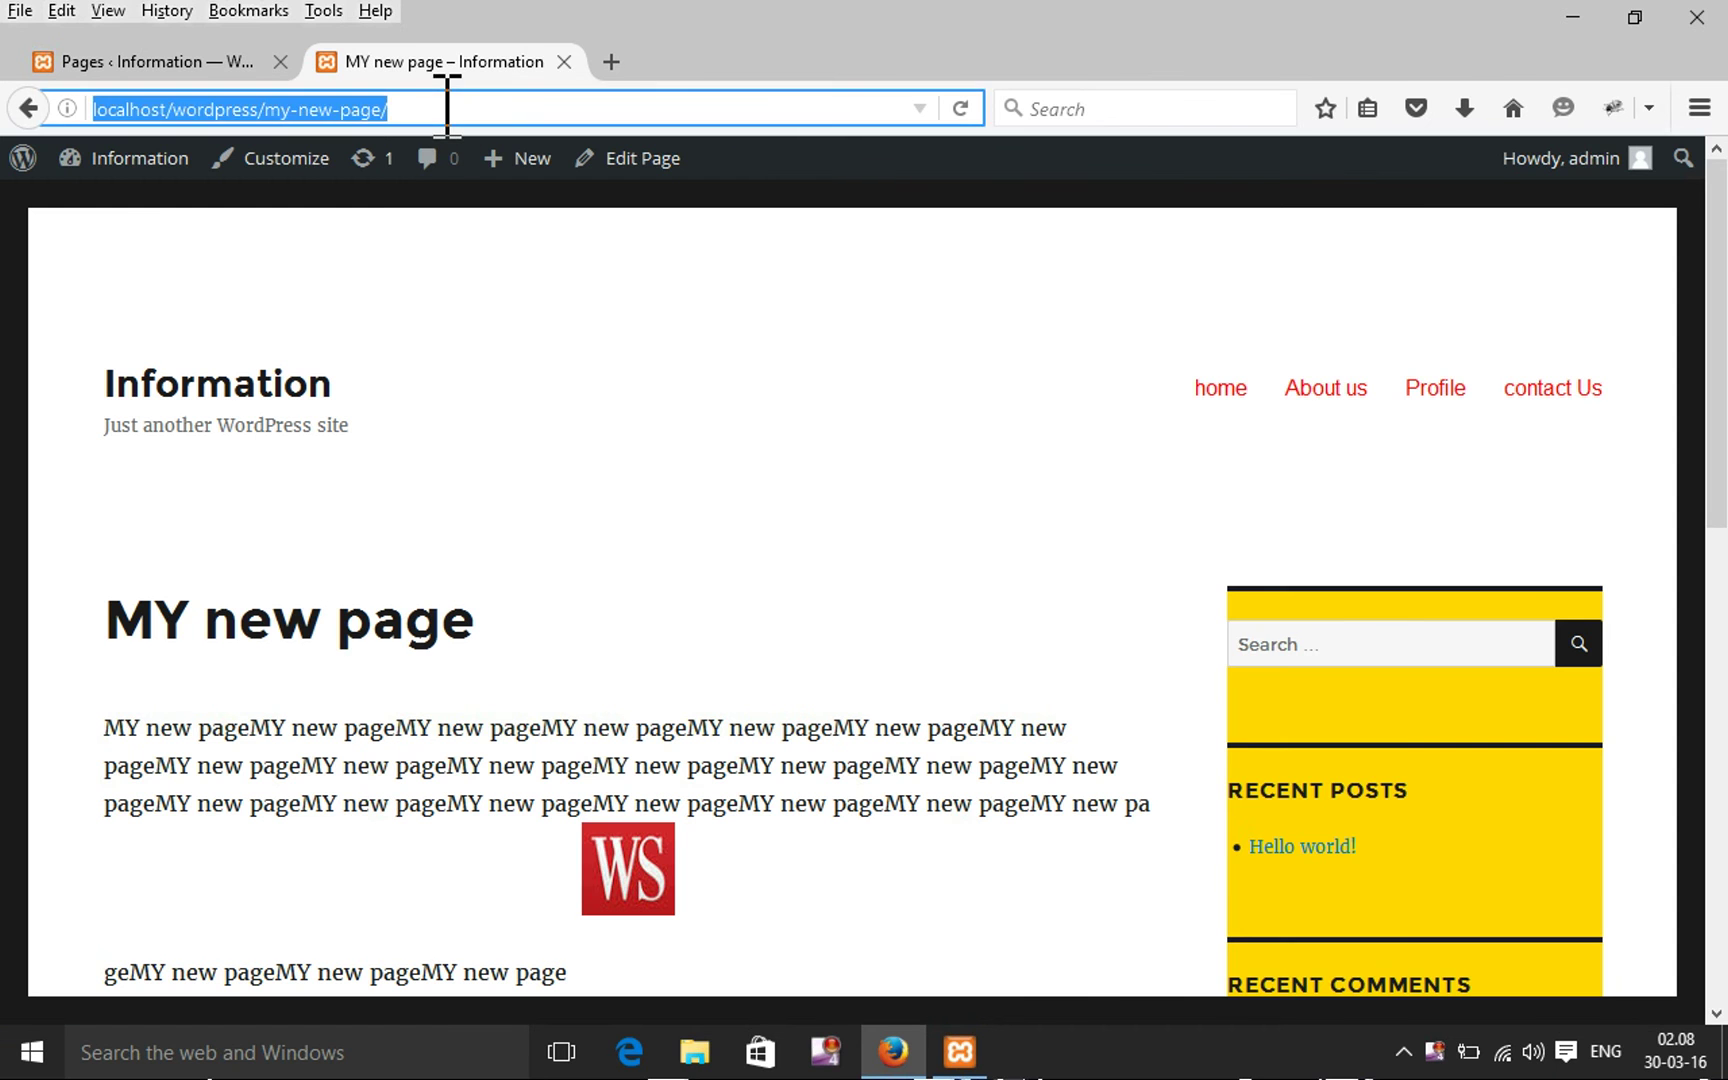
key("Return")
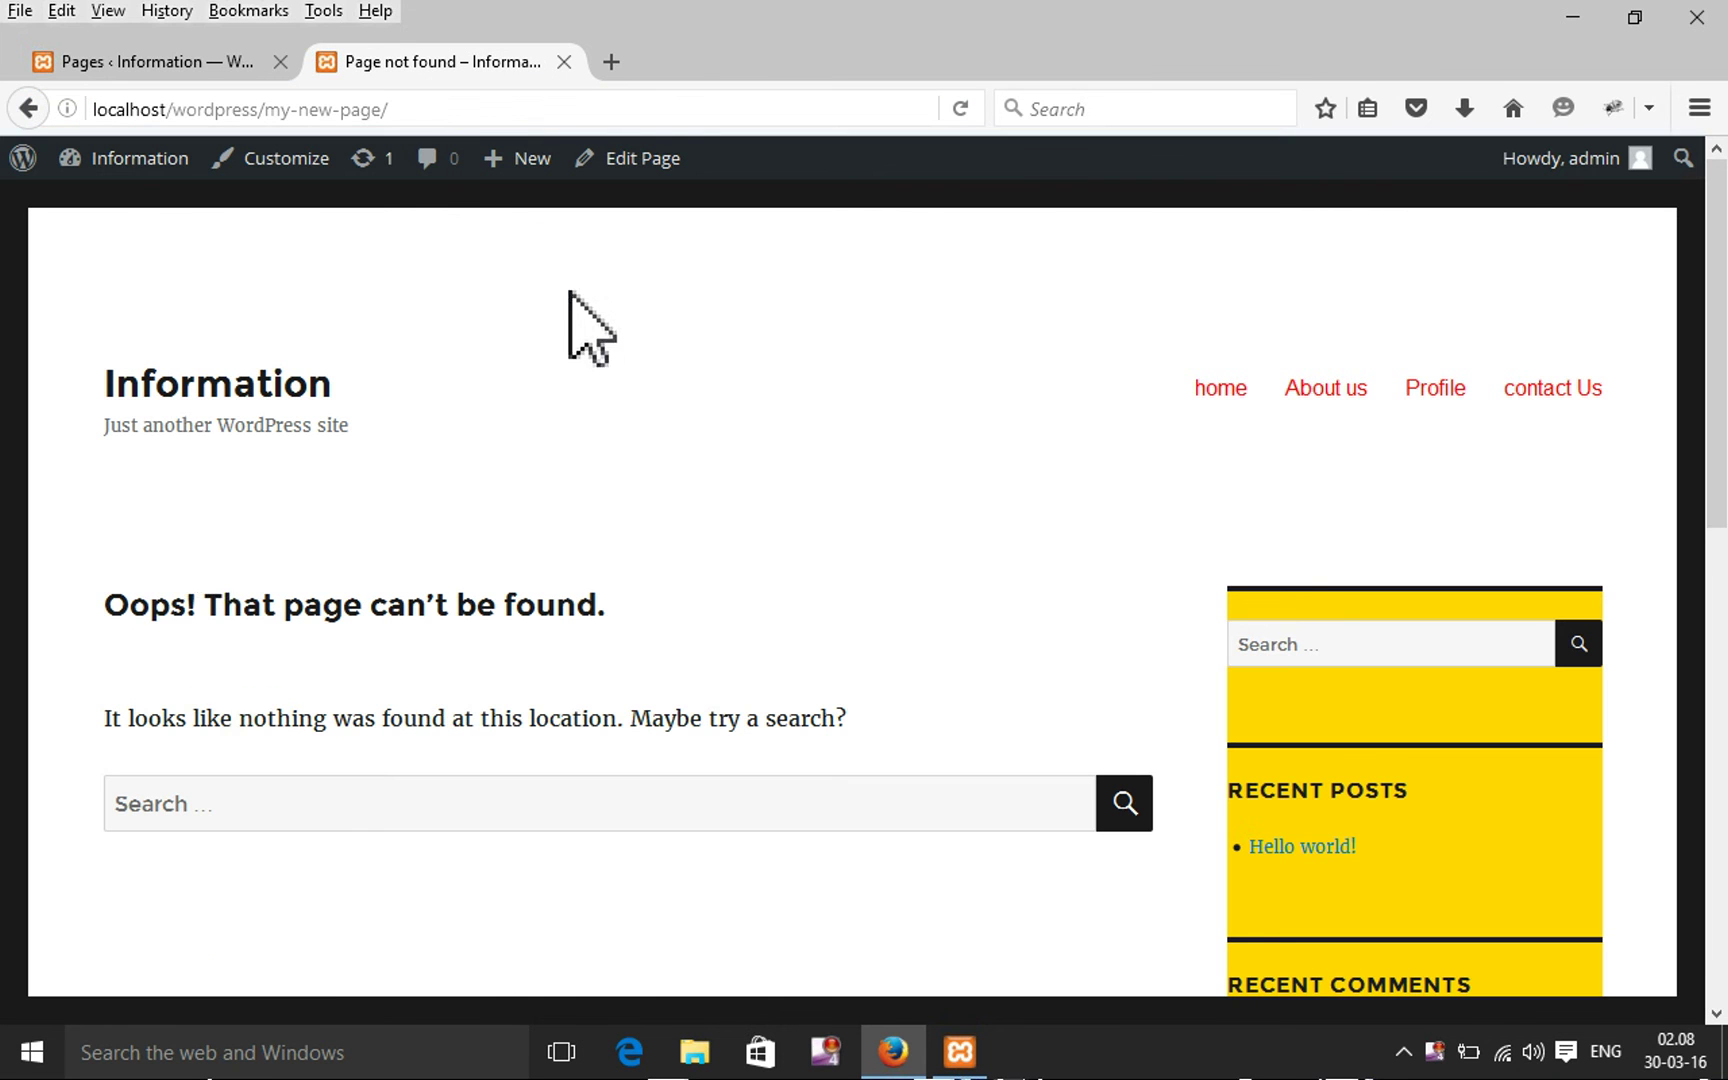